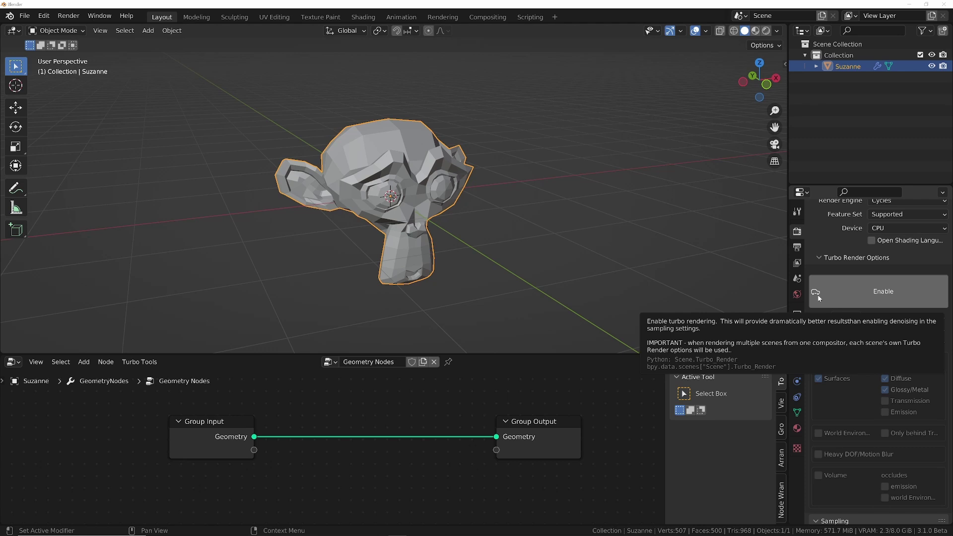
- Open classroom.blend from the classroom benchmark folder without saving the current file and make a full copy of its scene
key(ctrl+o)
click(499, 292)
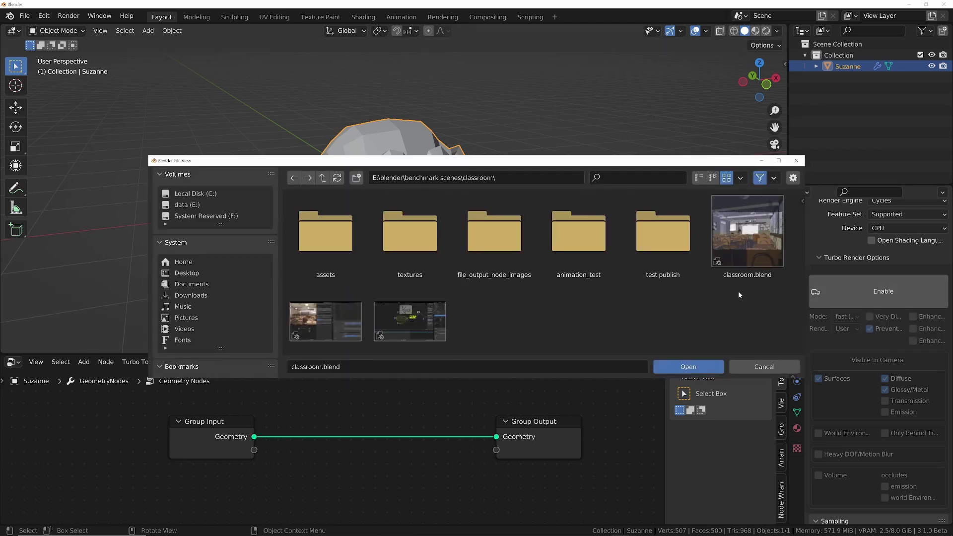
double_click(756, 273)
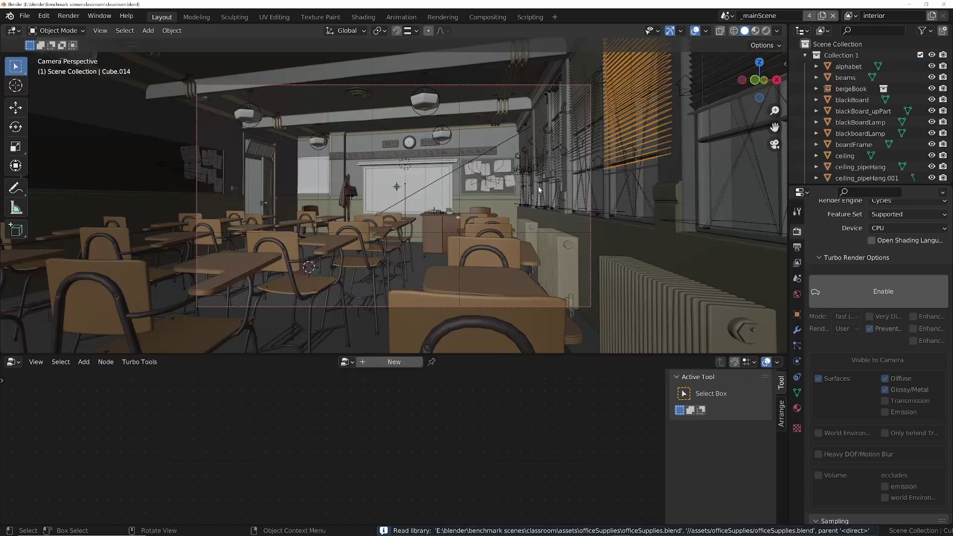
click(822, 15)
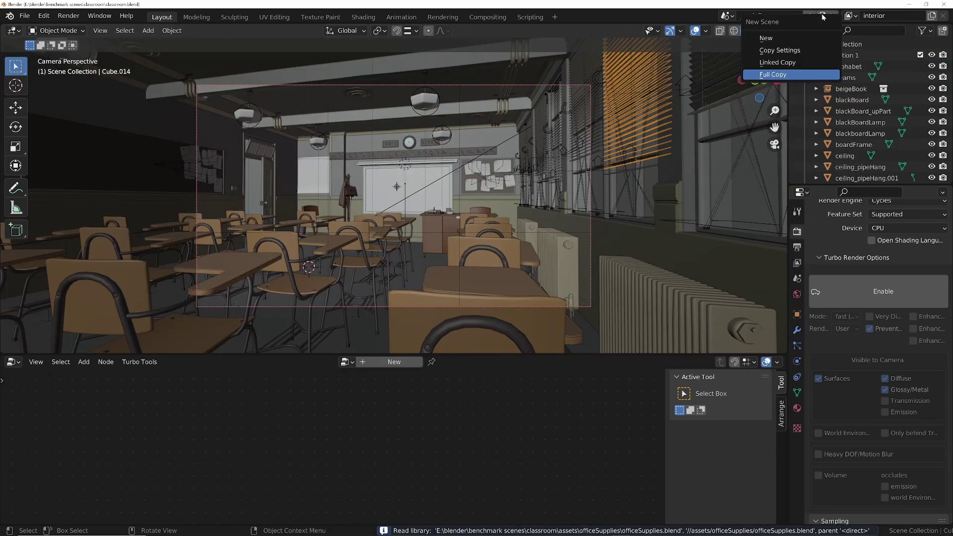
click(765, 75)
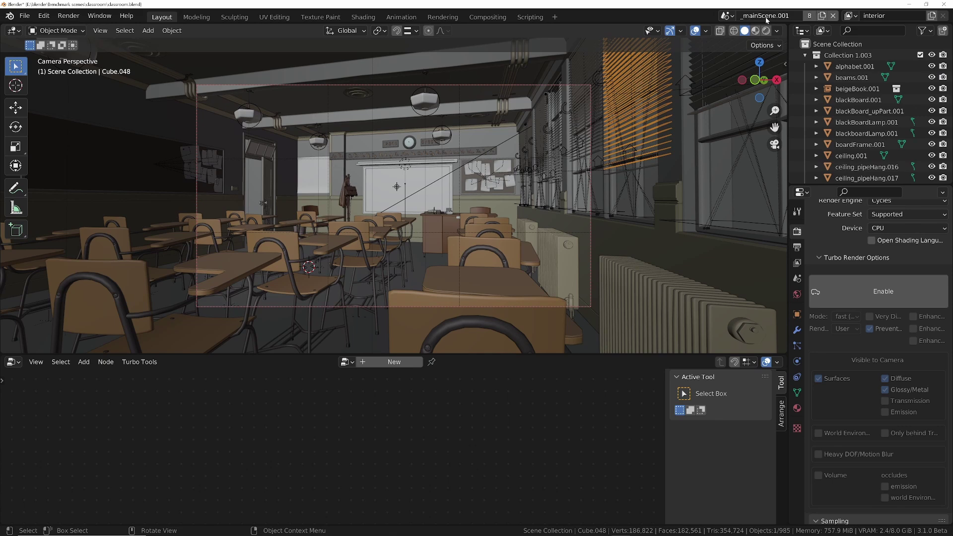
- Enable Compositing in the scene's output post-processing pipeline and collapse that section
click(798, 249)
scroll(825, 434, down, 3)
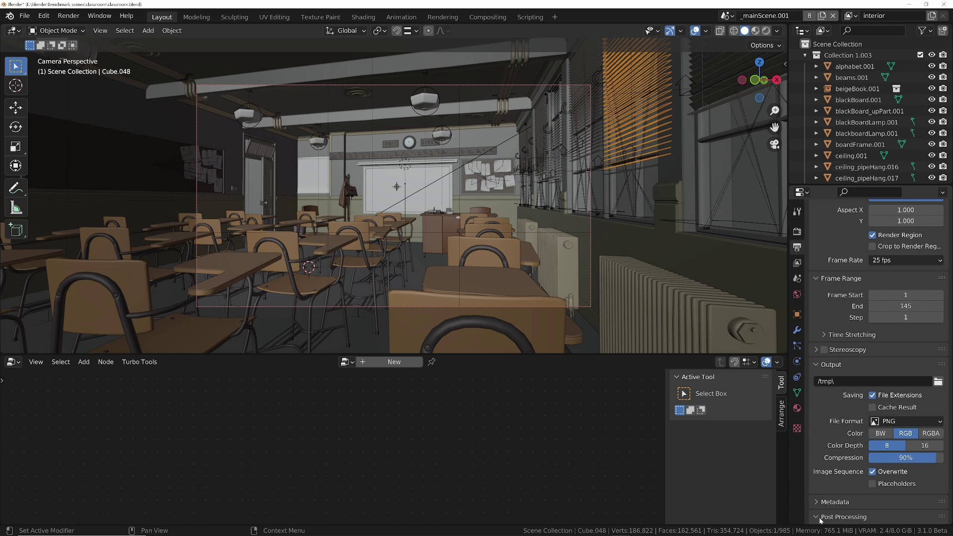
scroll(861, 316, down, 3)
click(872, 490)
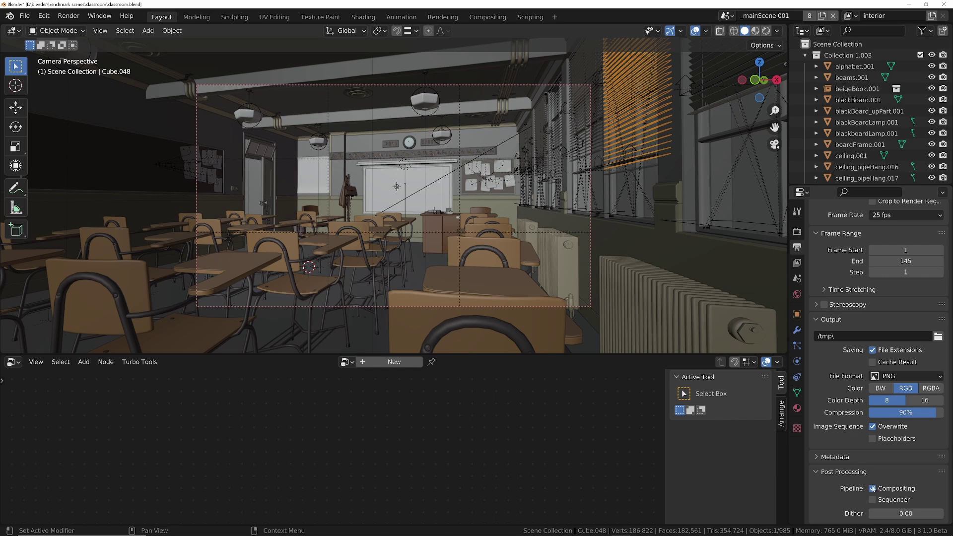
click(826, 475)
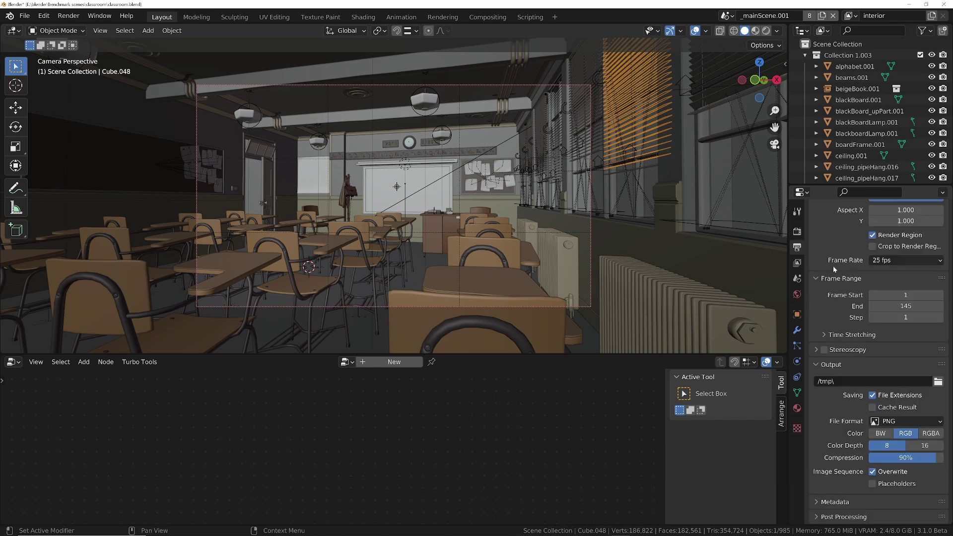
- Turn off the view layer's extra render passes from Z down through the light passes, keeping only Combined
click(798, 262)
drag(872, 246, 873, 497)
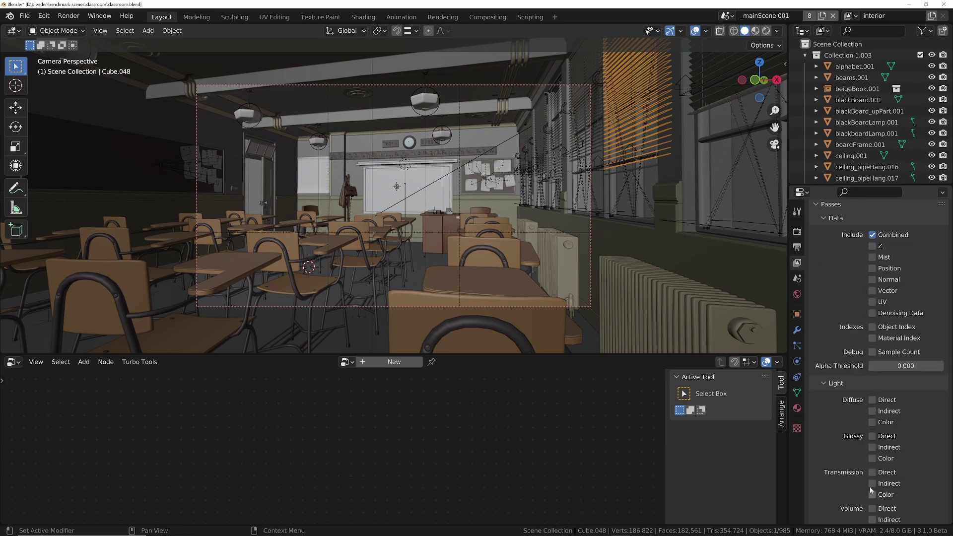
scroll(873, 496, down, 8)
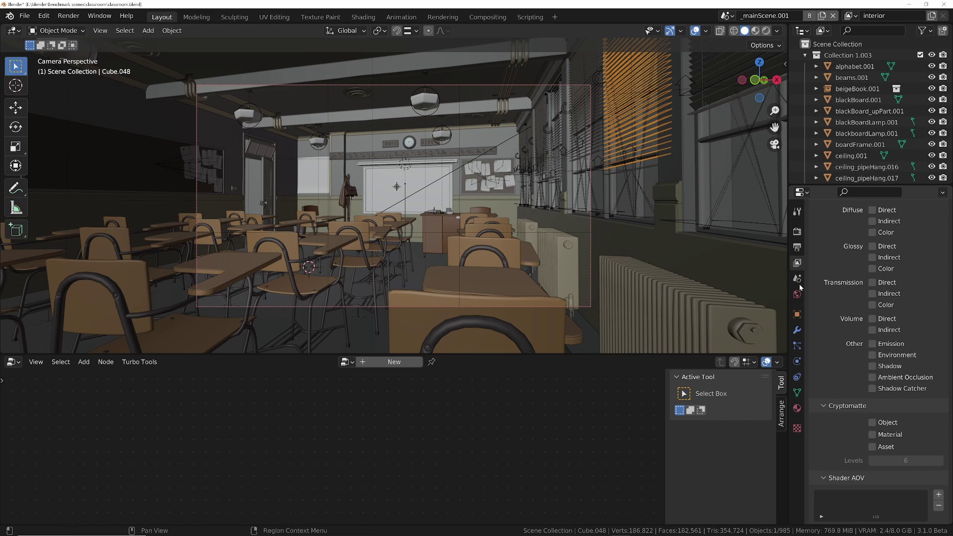
scroll(845, 298, up, 9)
- In the compositing node tree, delete the existing effect nodes, keeping Render Layers, Switch, Viewer and Composite
click(487, 18)
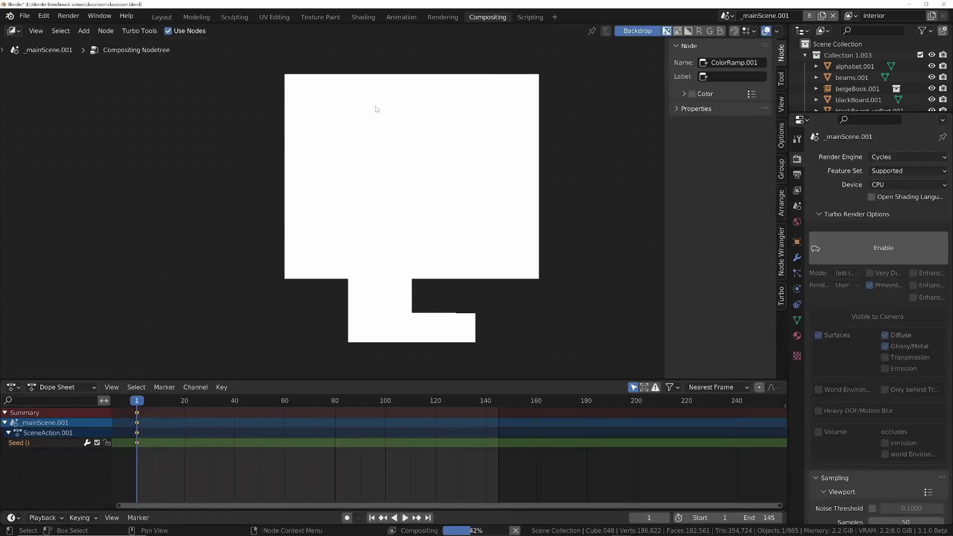
drag(132, 93, 434, 328)
key(Delete)
scroll(460, 222, up, 4)
scroll(462, 268, up, 5)
drag(312, 196, 311, 139)
- Remove the Switch node while keeping its connection, and link the Render Layers image to the Viewer
click(416, 135)
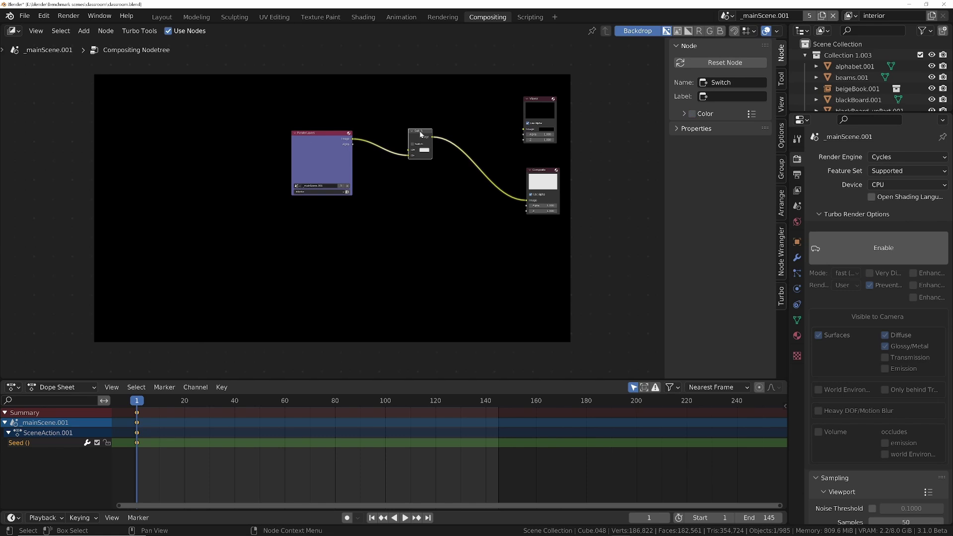
key(ctrl+x)
ctrl+shift+click(338, 137)
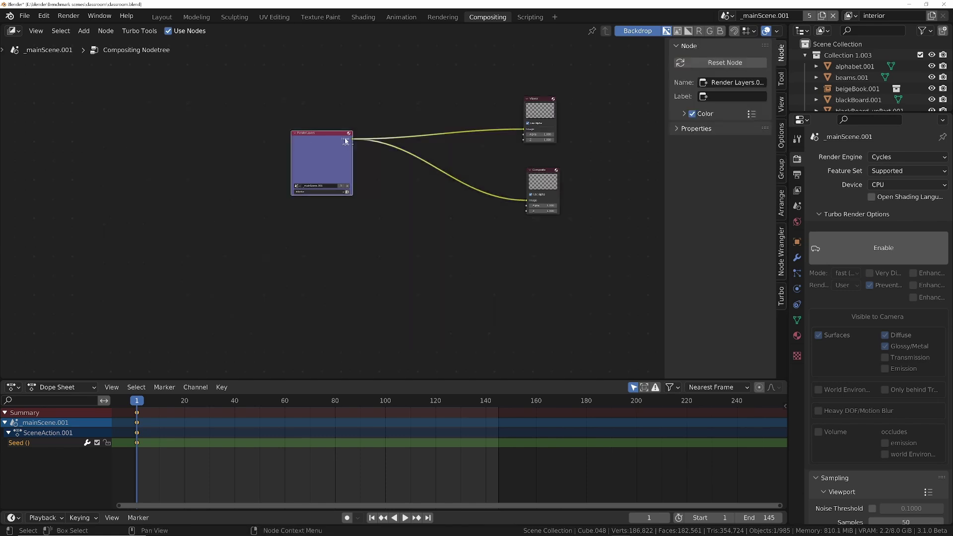
scroll(415, 247, down, 2)
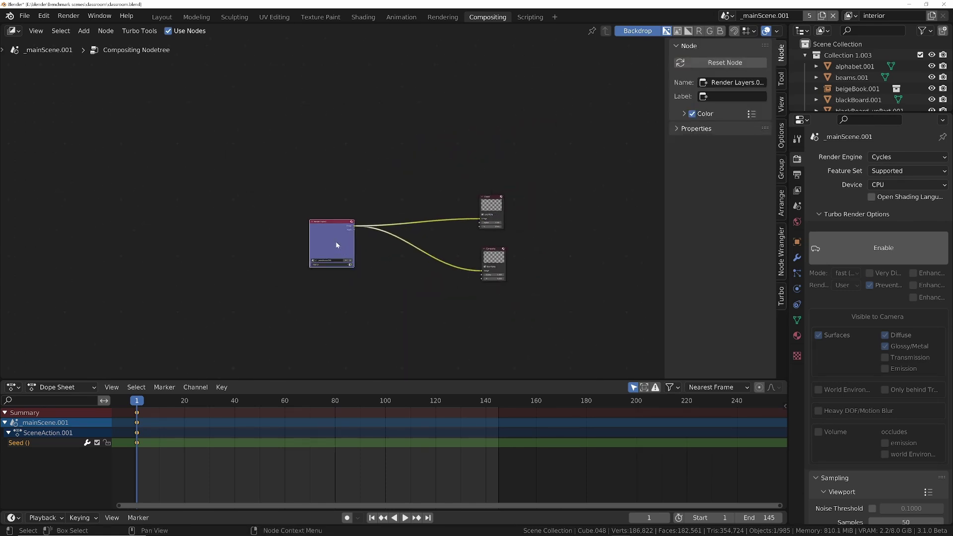
- Widen the properties editor, set the Cycles device to GPU Compute and enable Turbo Render
drag(790, 212, 676, 213)
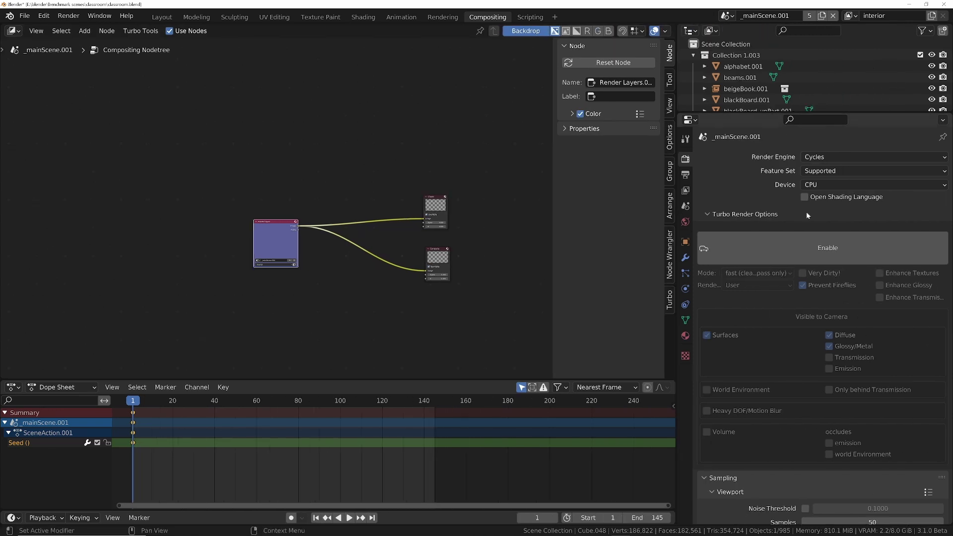
click(838, 185)
click(838, 211)
click(802, 237)
- Set the Turbo Render mode to fast (clean image pass only) and turn on Very Dirty!
click(779, 263)
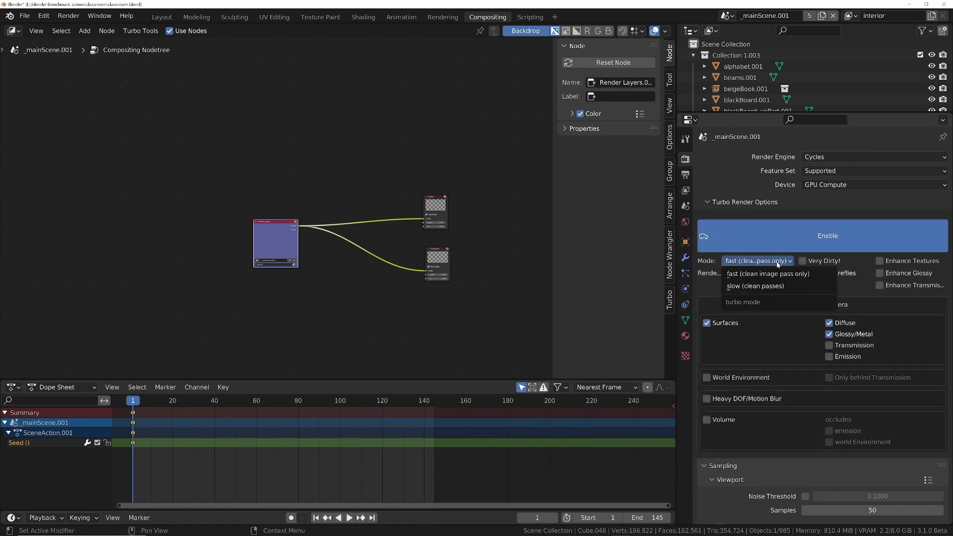
click(747, 274)
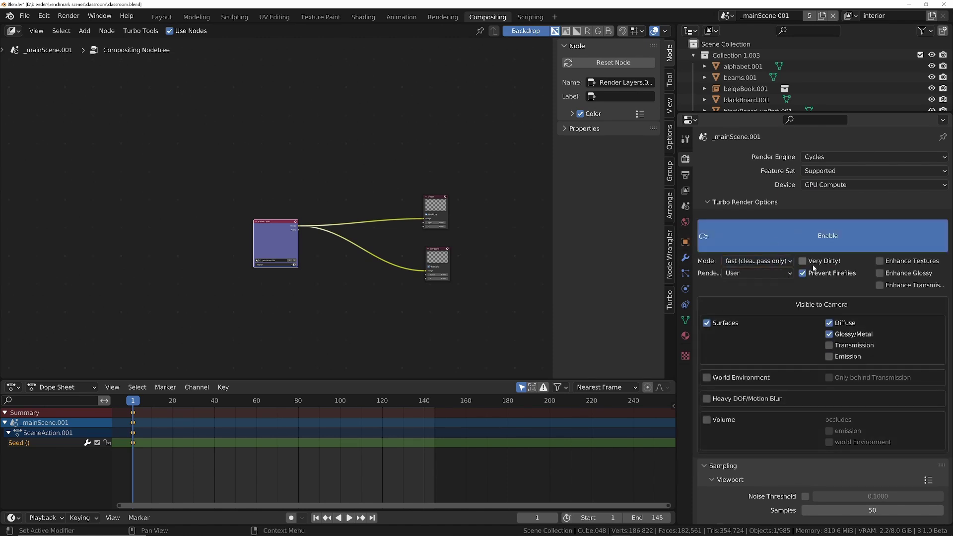
click(803, 261)
- Set the Turbo Render preset to High and turn on Enhance Textures
click(781, 273)
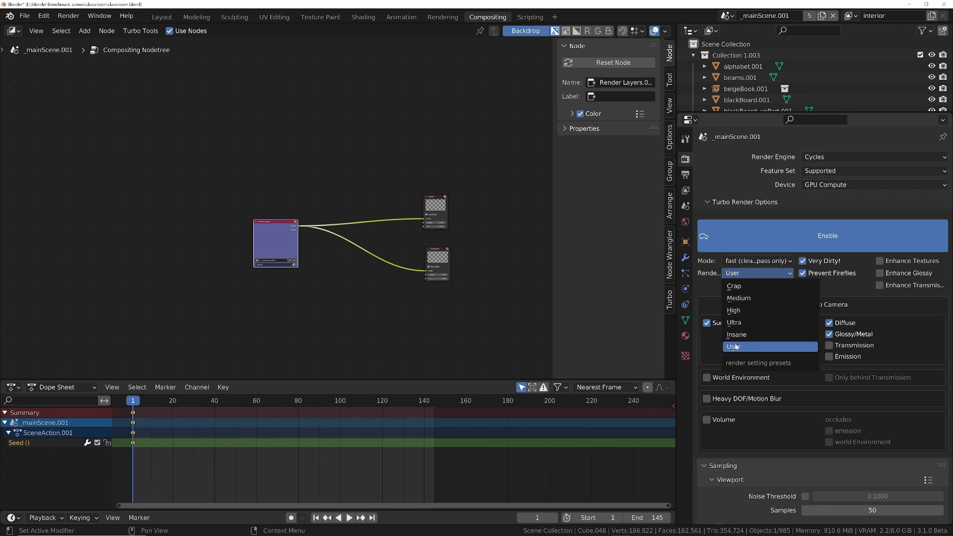
middle_drag(780, 421, 799, 162)
scroll(780, 212, up, 10)
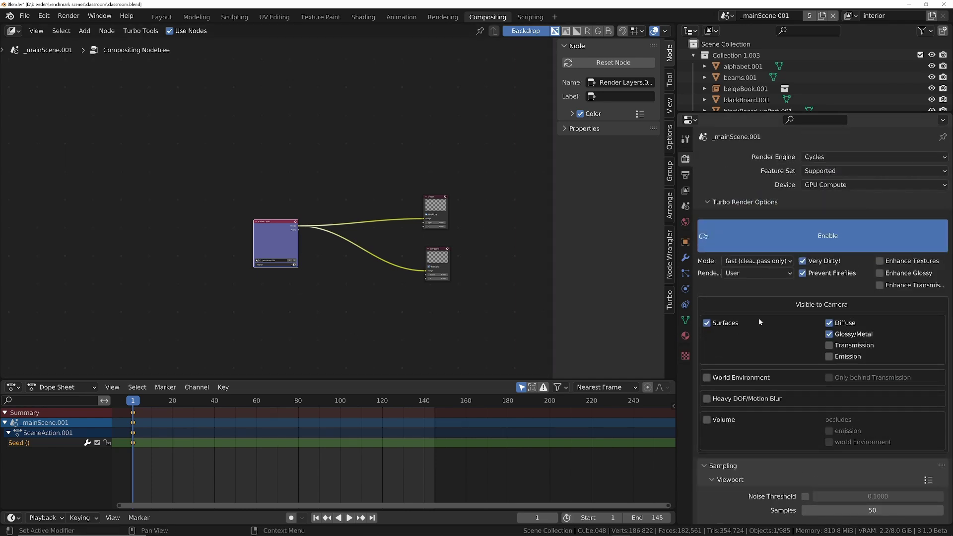
click(769, 277)
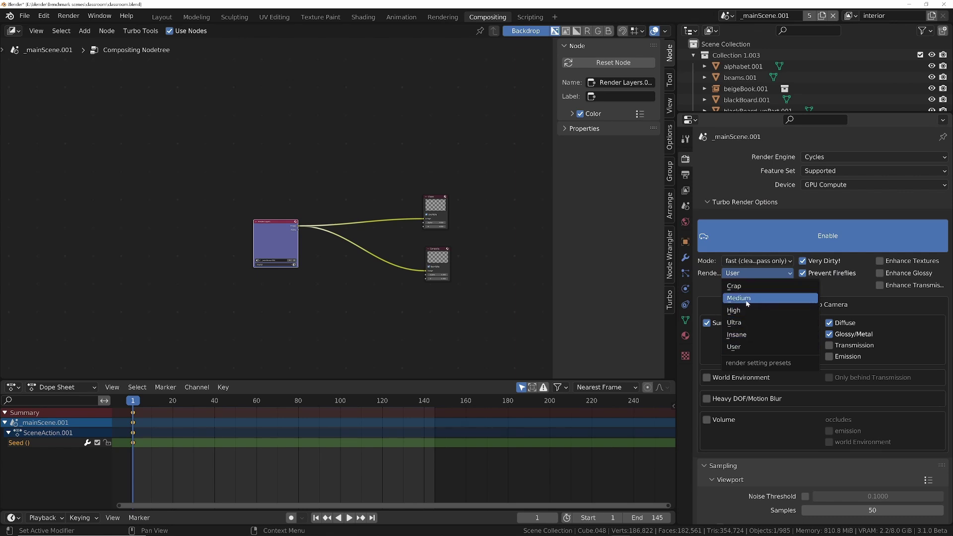
click(736, 311)
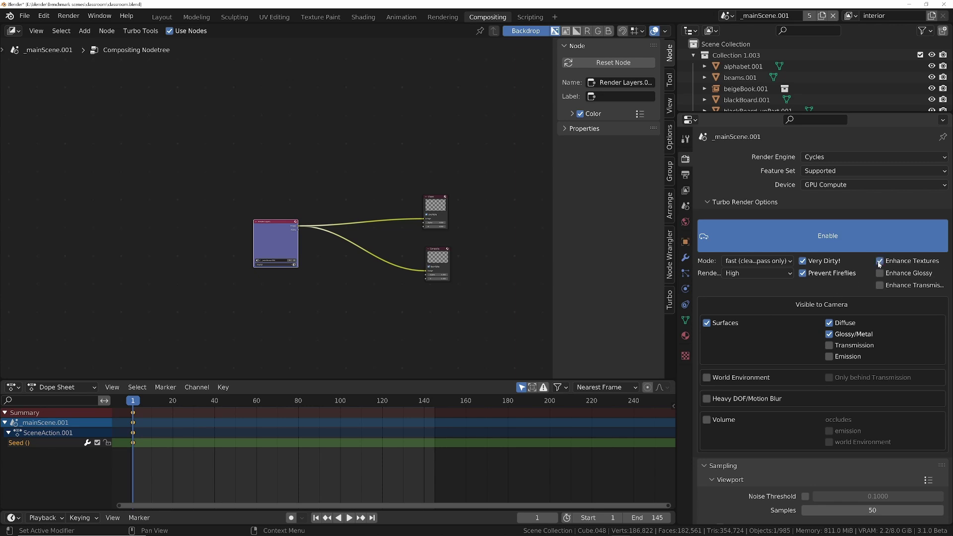
- Mark Transmission surfaces as visible to the camera in the Turbo Render options and render the image
click(829, 347)
scroll(805, 336, down, 2)
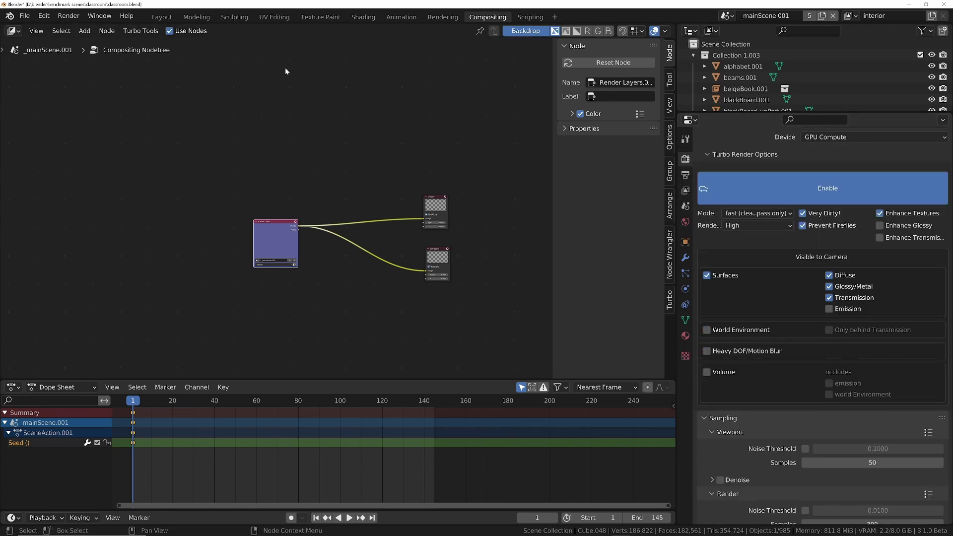
click(76, 17)
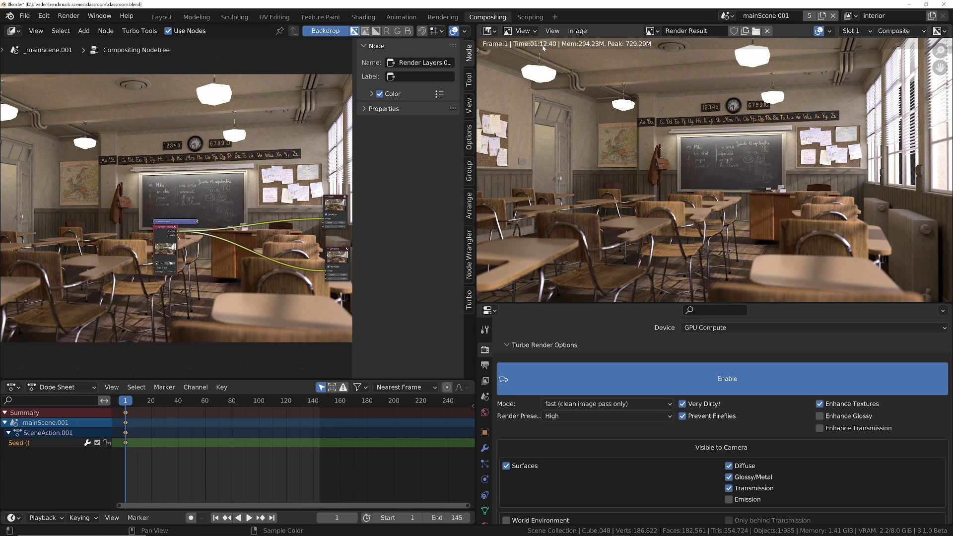
- Disable Turbo Render, collapse its options and enable Denoise for the final render
click(746, 377)
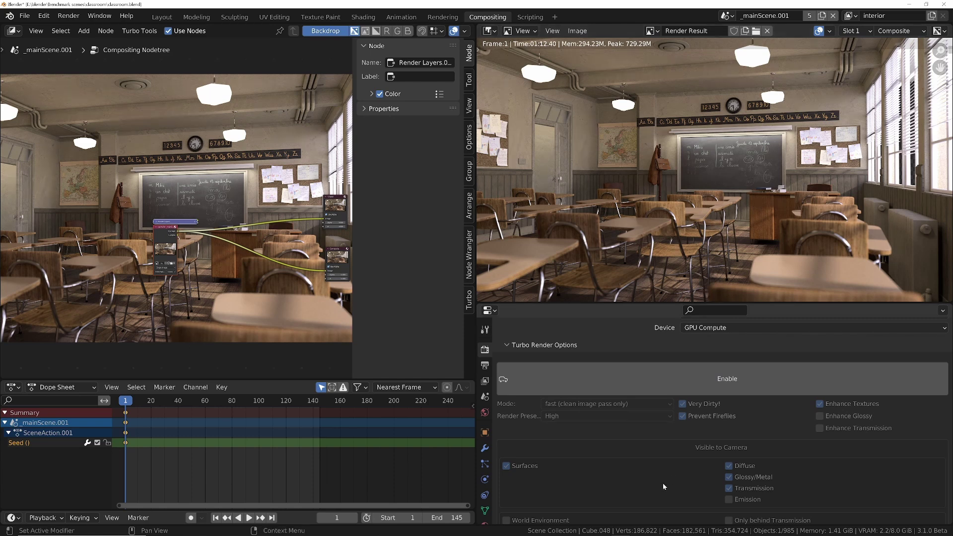
click(514, 347)
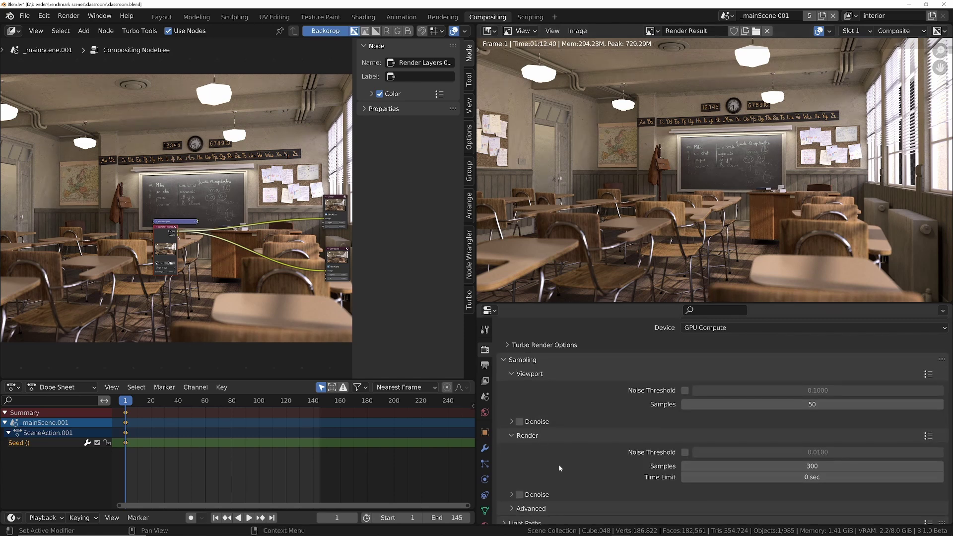
scroll(556, 461, down, 3)
click(511, 437)
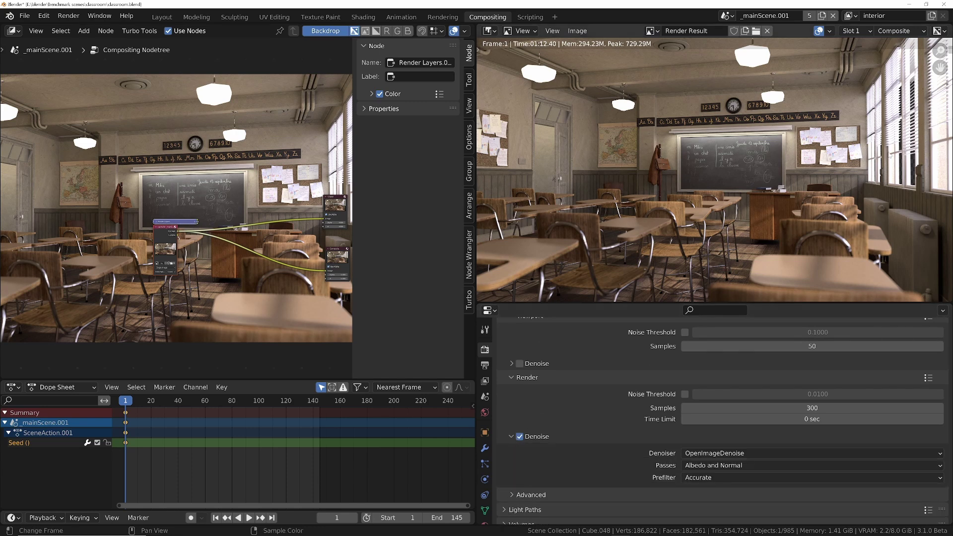
- Rename the first render slot "Turbo render high" and the second render slot "OIDN"
key(n)
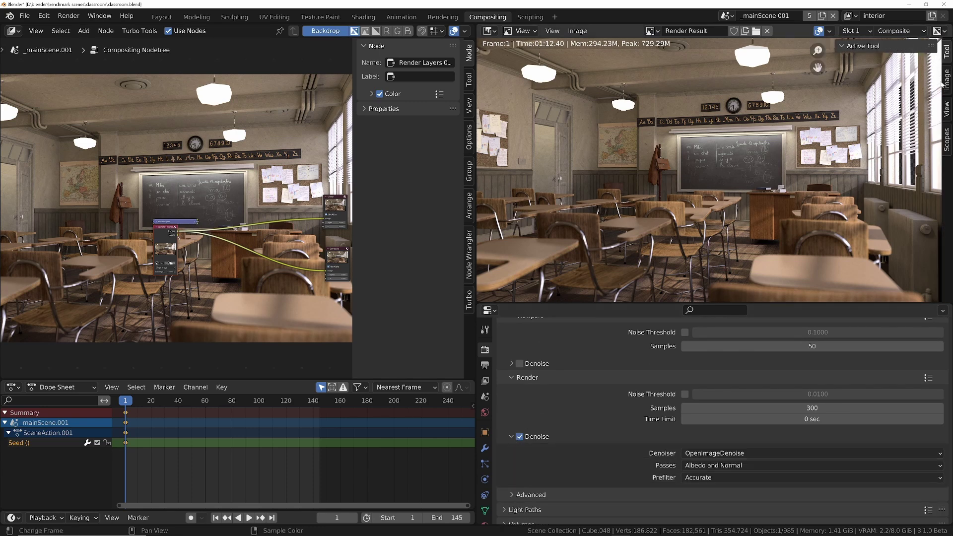
double_click(868, 115)
text(Turbo ren)
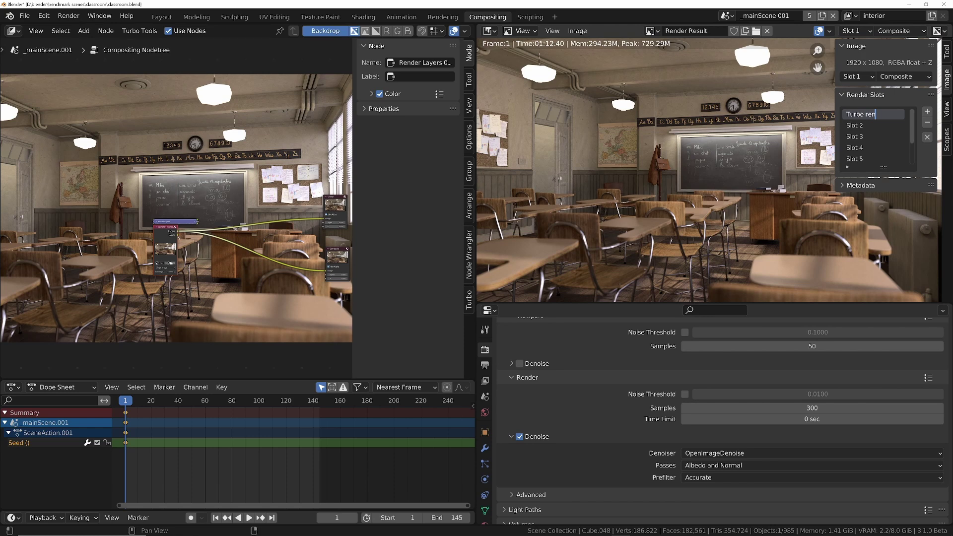
text(der hihhig)
double_click(854, 125)
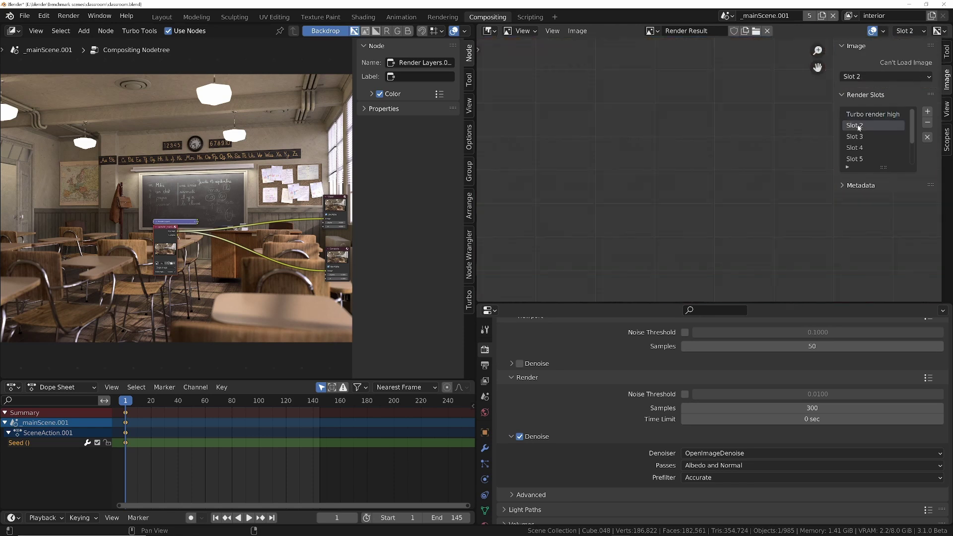
text(OIDN)
key(Return)
- Review the render sampling and denoise settings and show the Turbo render high slot to check its render time
scroll(630, 404, up, 2)
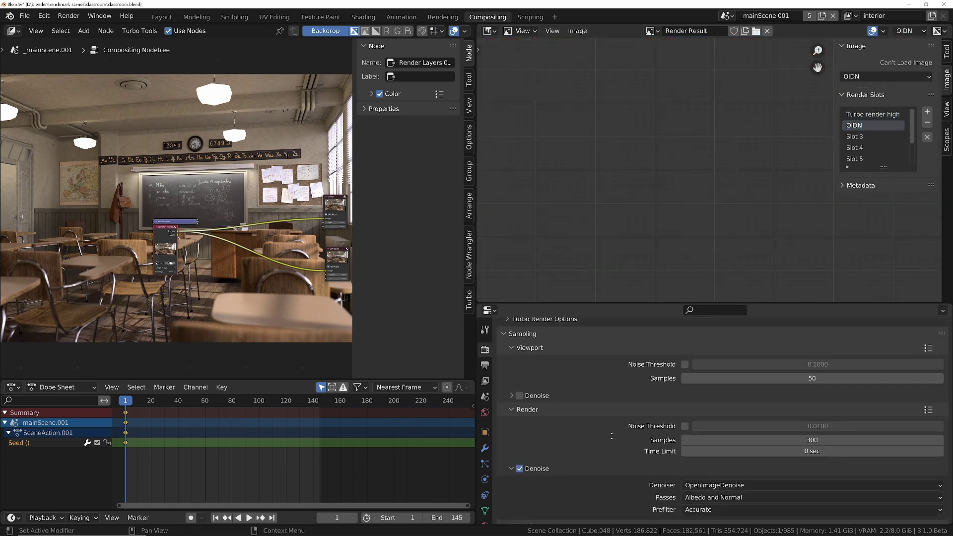
scroll(630, 405, down, 3)
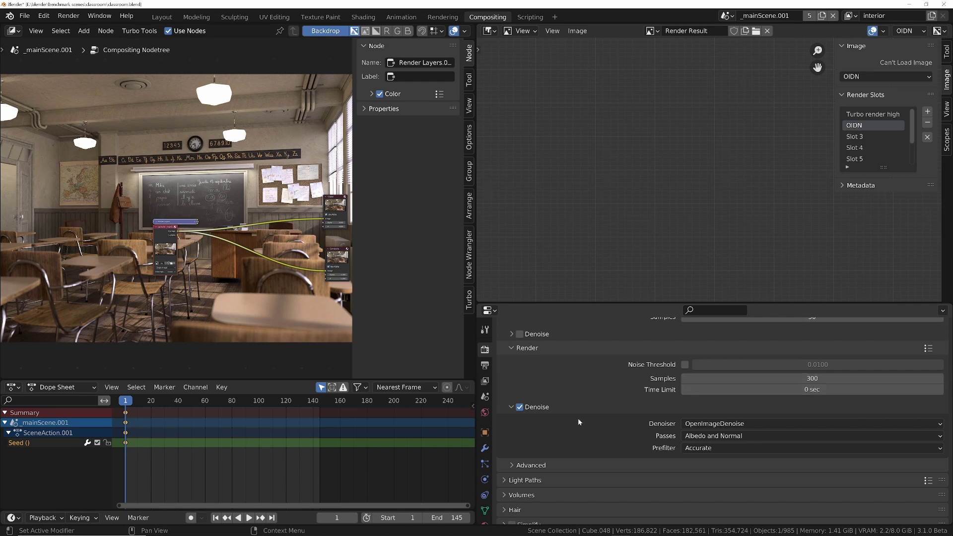
scroll(615, 454, up, 3)
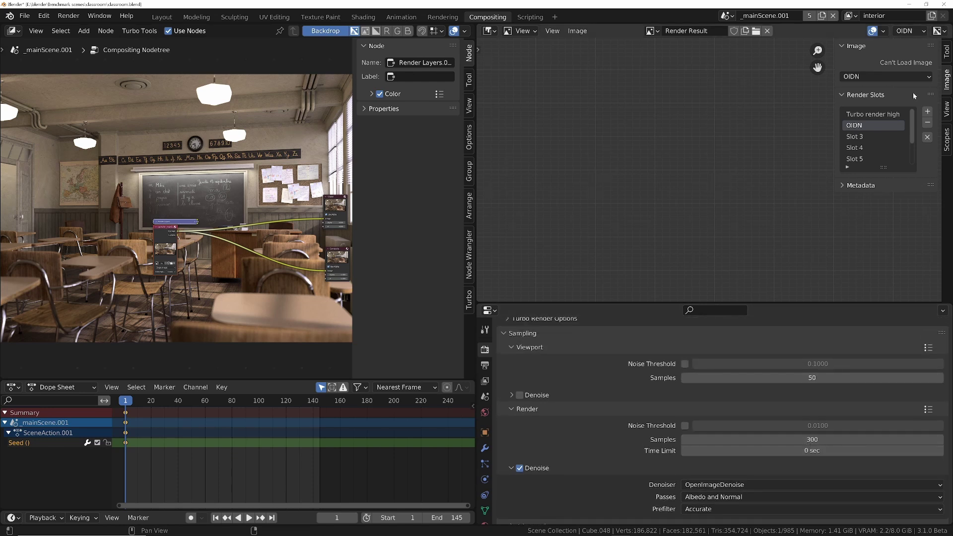
click(870, 114)
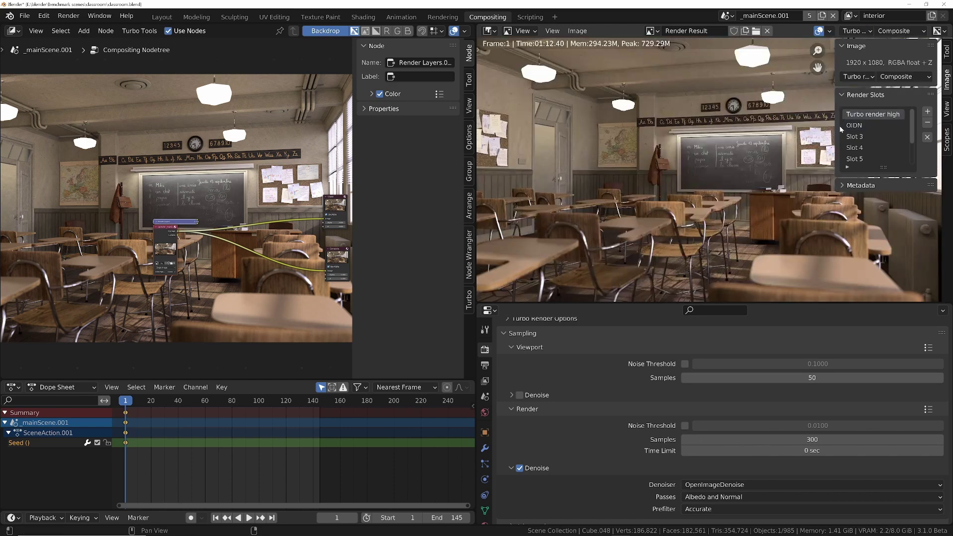
- With the OIDN slot active, set the render time limit to 11 sec and the render samples to 8000
click(813, 450)
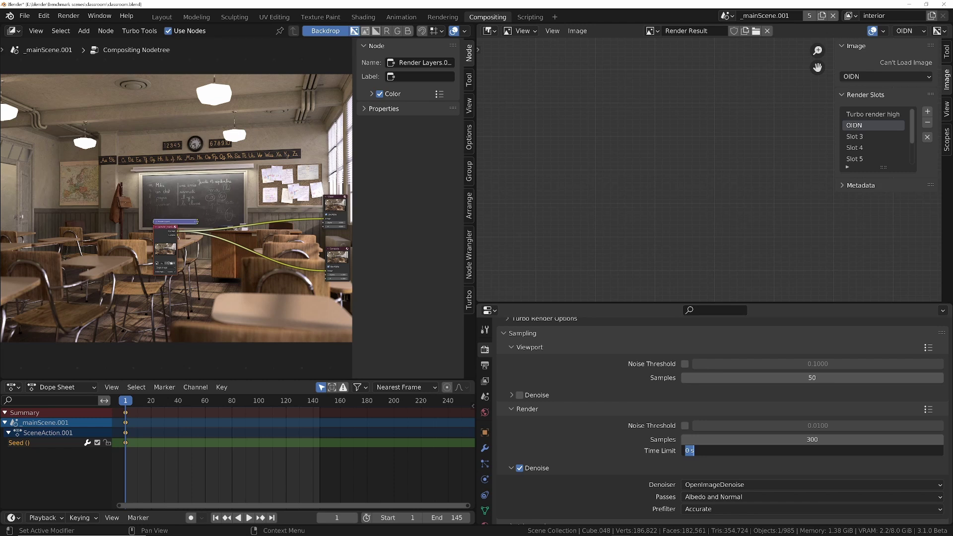
text(11)
key(Return)
click(787, 439)
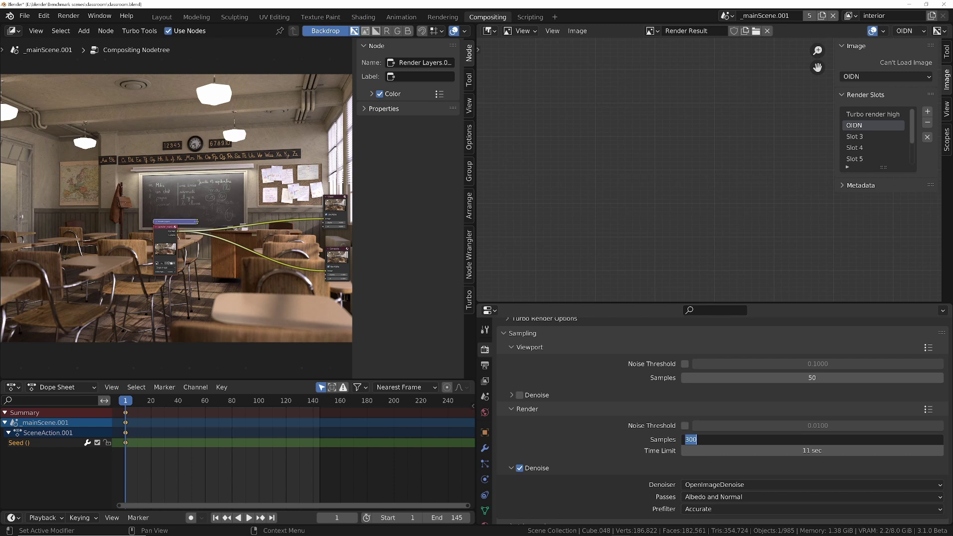
text(8000)
key(Return)
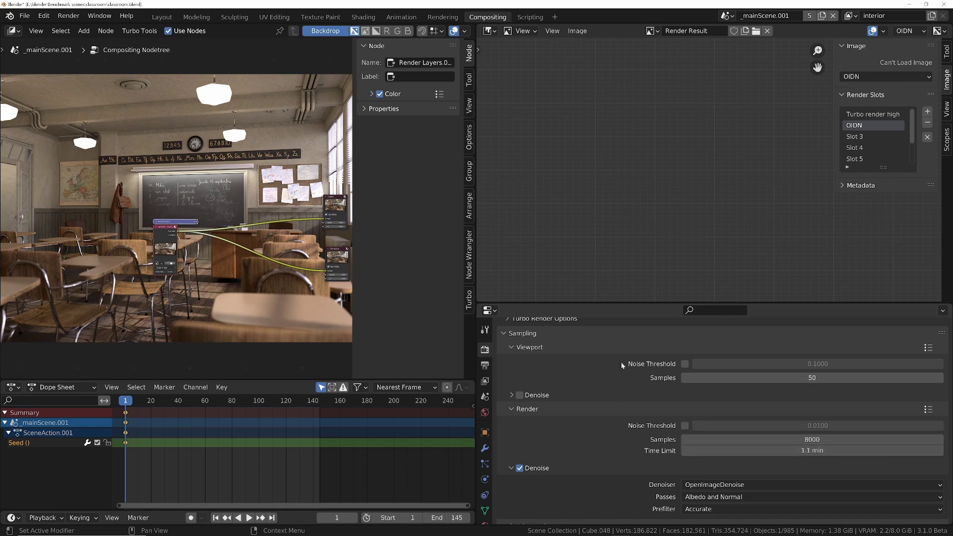
- Render the still image into the OIDN slot and show the Turbo render high slot to compare it
click(68, 16)
click(87, 29)
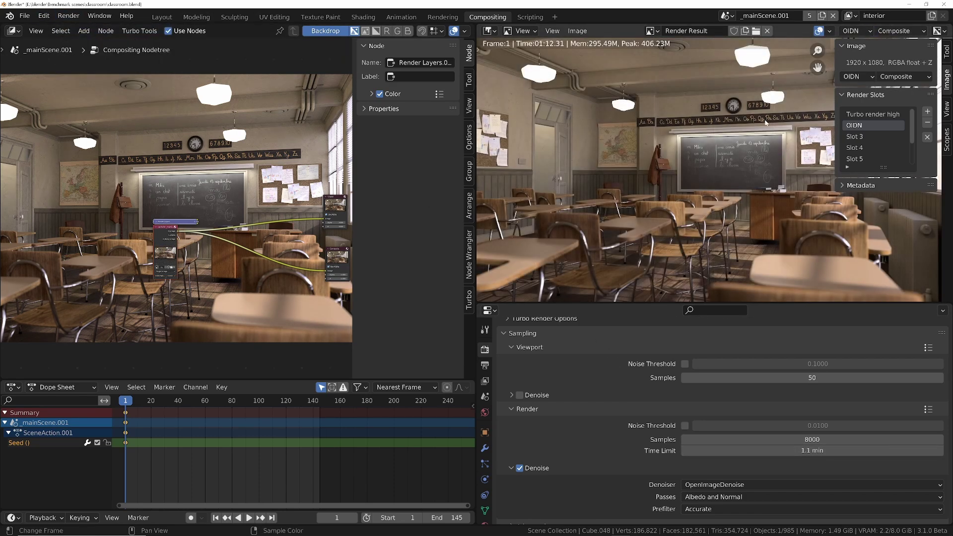
click(882, 115)
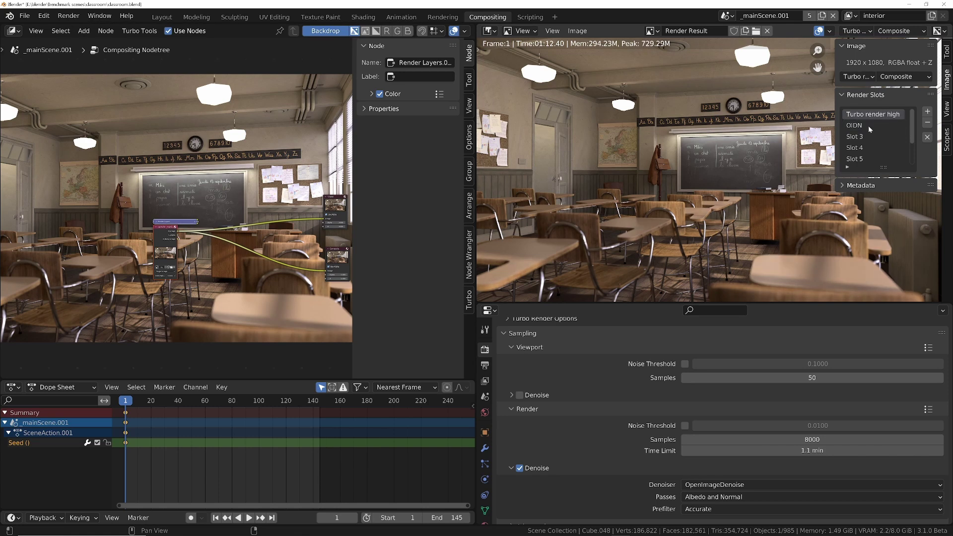
- Rename the third render slot "Optix"
click(855, 136)
double_click(855, 136)
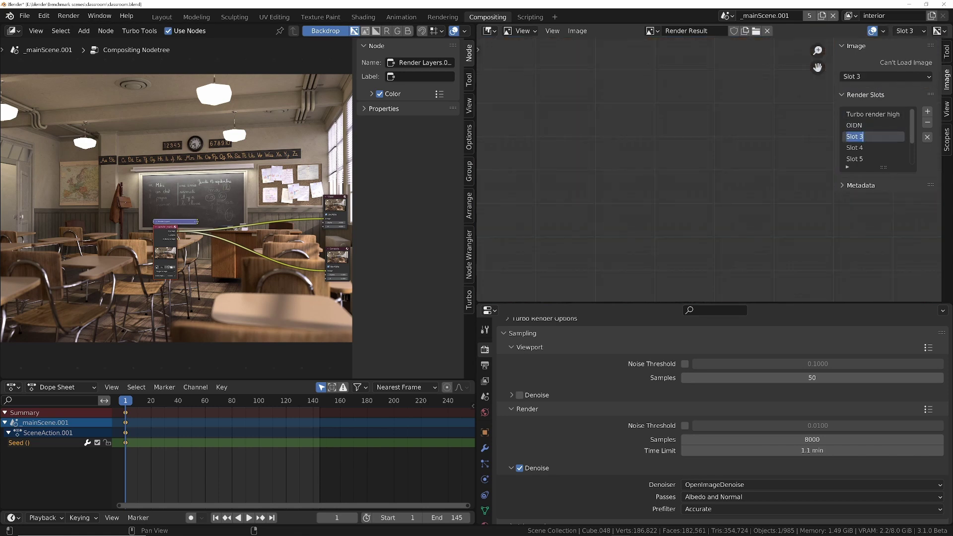
text(Optix)
key(Return)
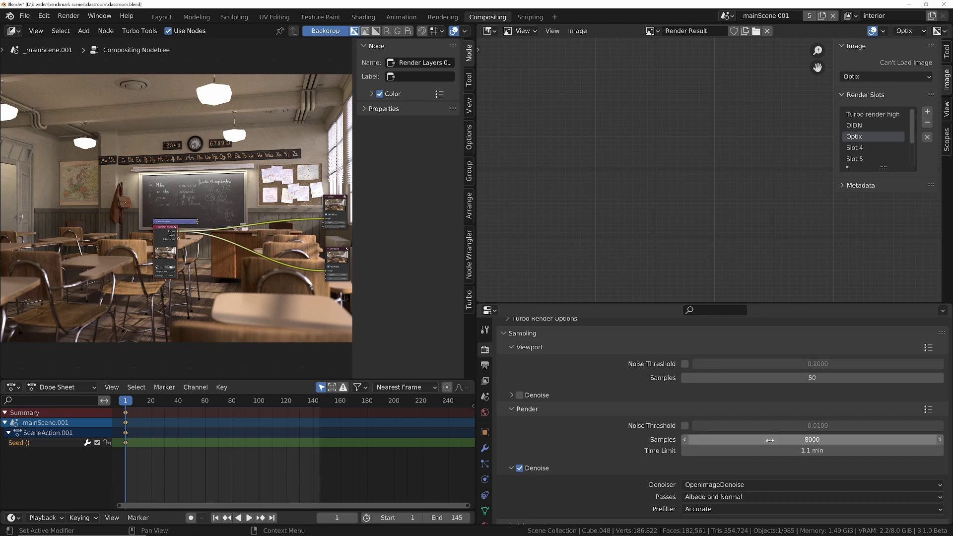
- Set the render time limit to 1.2 min and change the final-render denoiser to OptiX
click(786, 449)
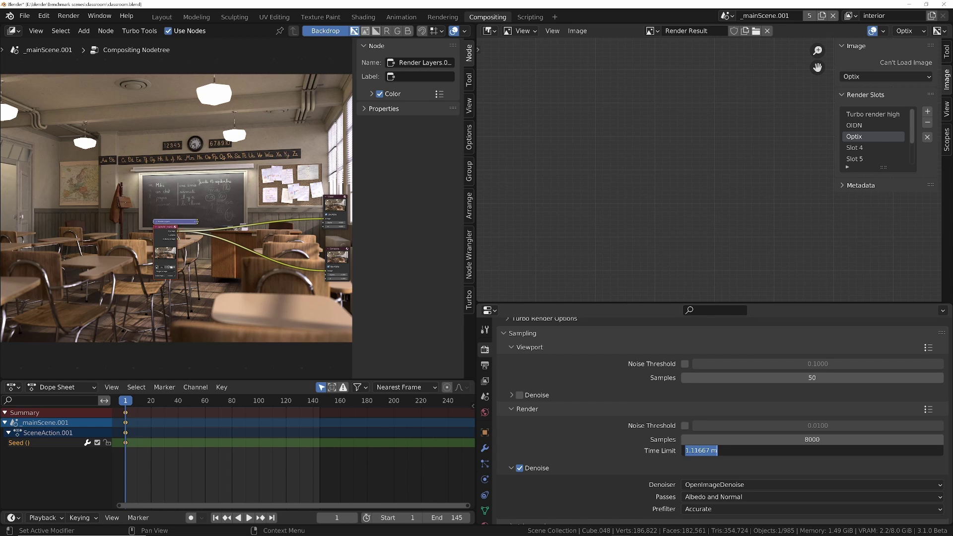
key(Return)
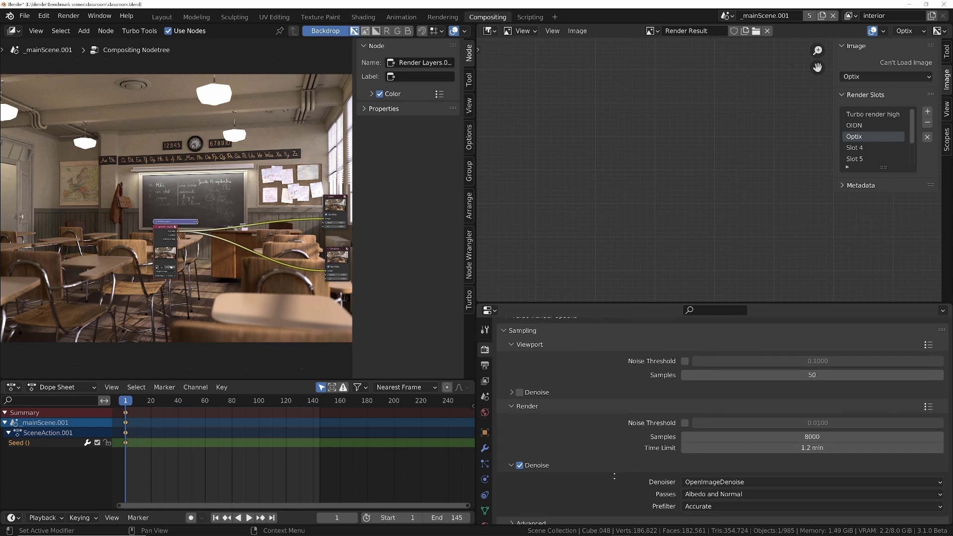
scroll(720, 447, down, 2)
click(716, 437)
click(694, 451)
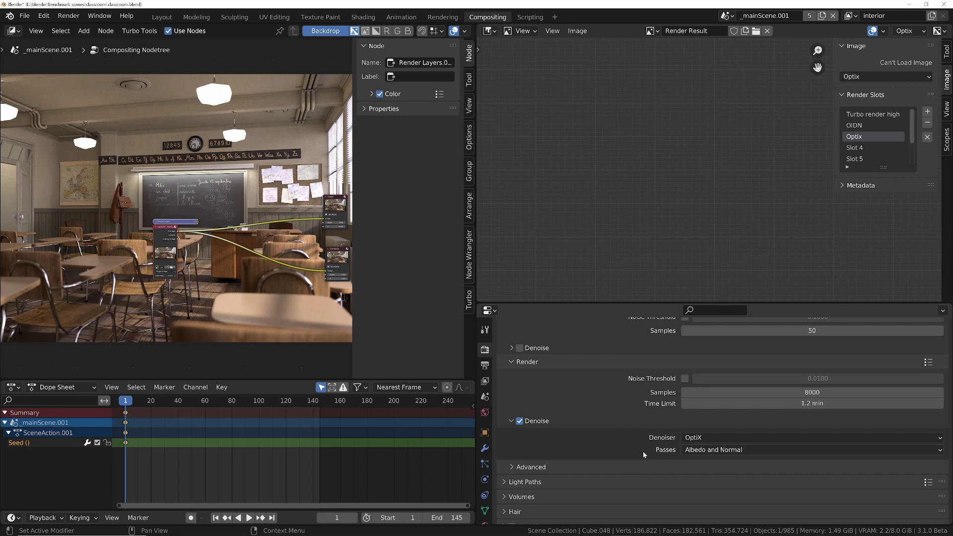
- Render the still image into the Optix slot with Turbo Tools
scroll(583, 353, up, 3)
click(69, 16)
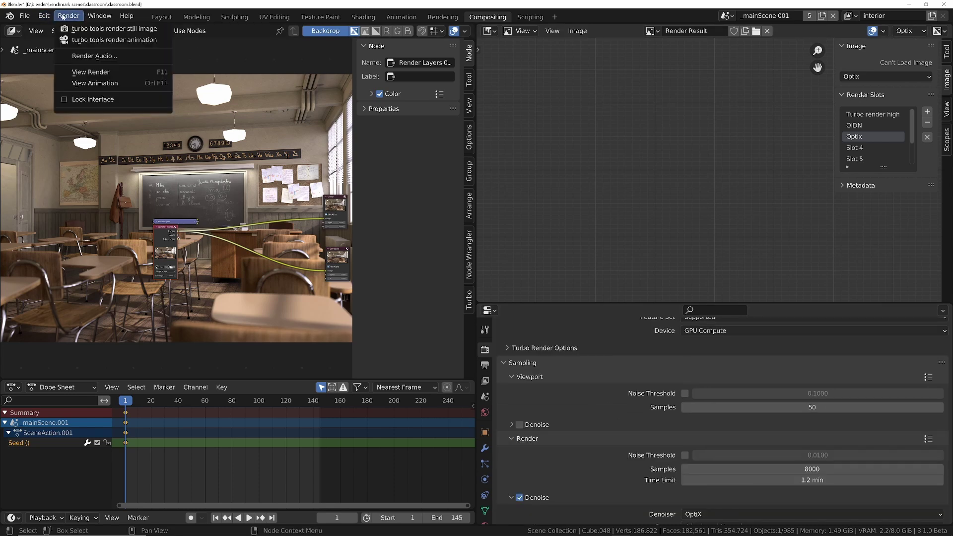
click(81, 31)
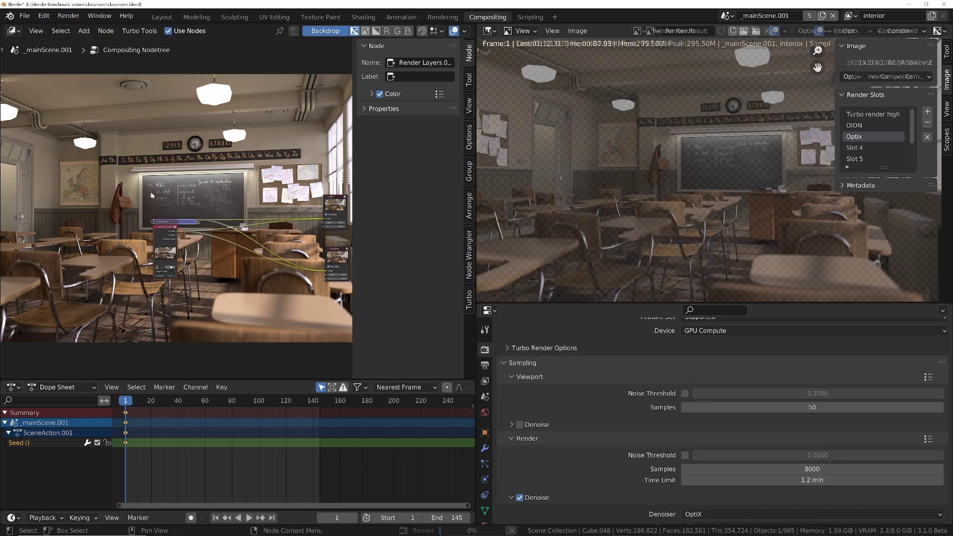
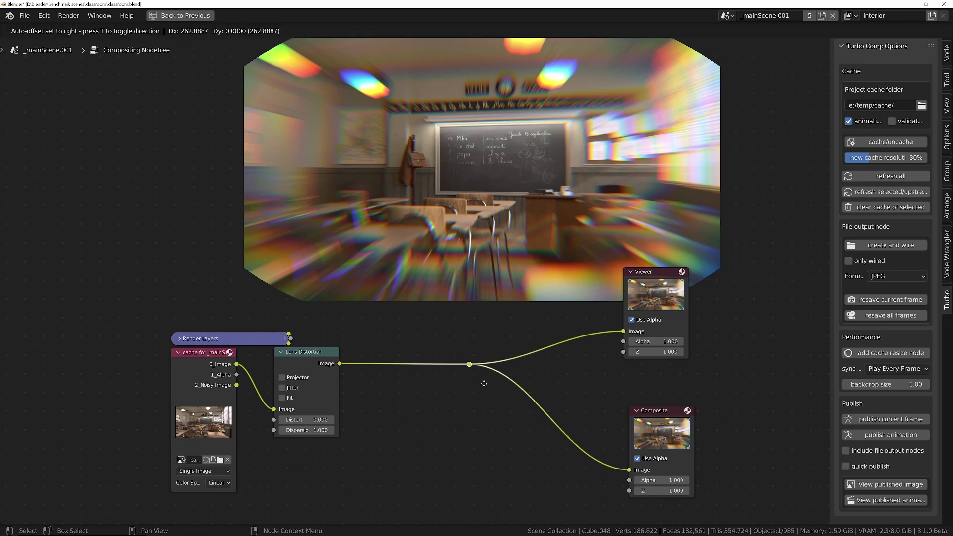
- Insert an RGB Curves node right after the Lens Distortion node and lower its curve's upper end point to about 0.4
key(shift+a)
click(409, 383)
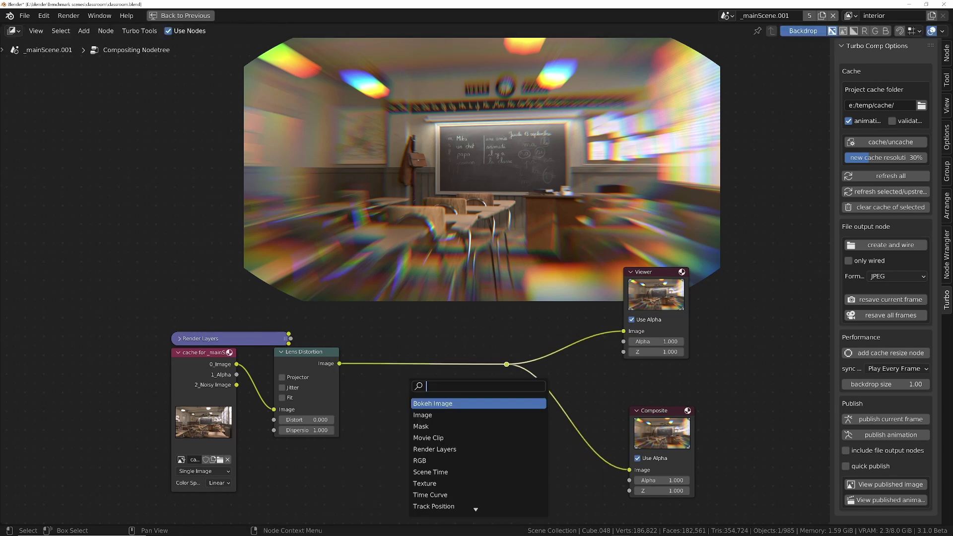
text(rgb)
key(Down)
key(Down)
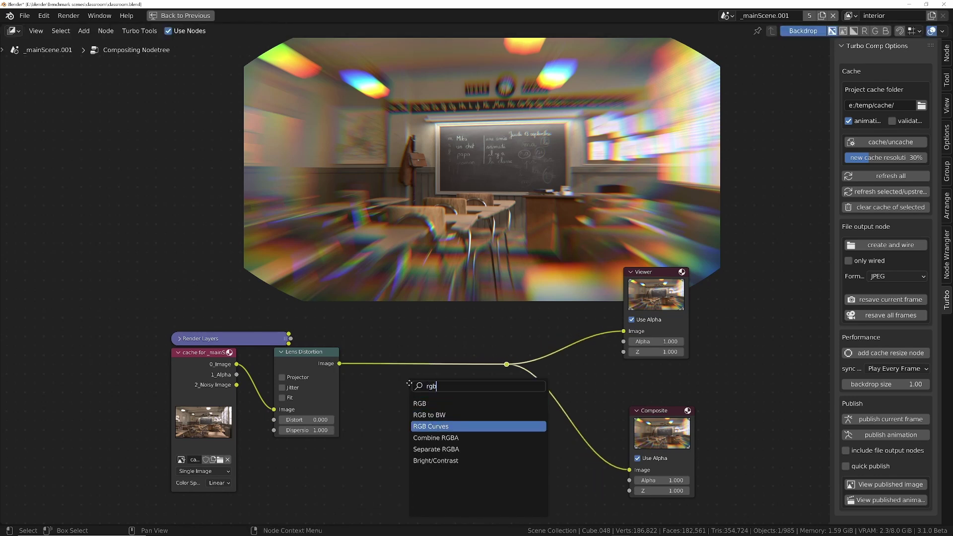
key(Return)
click(378, 331)
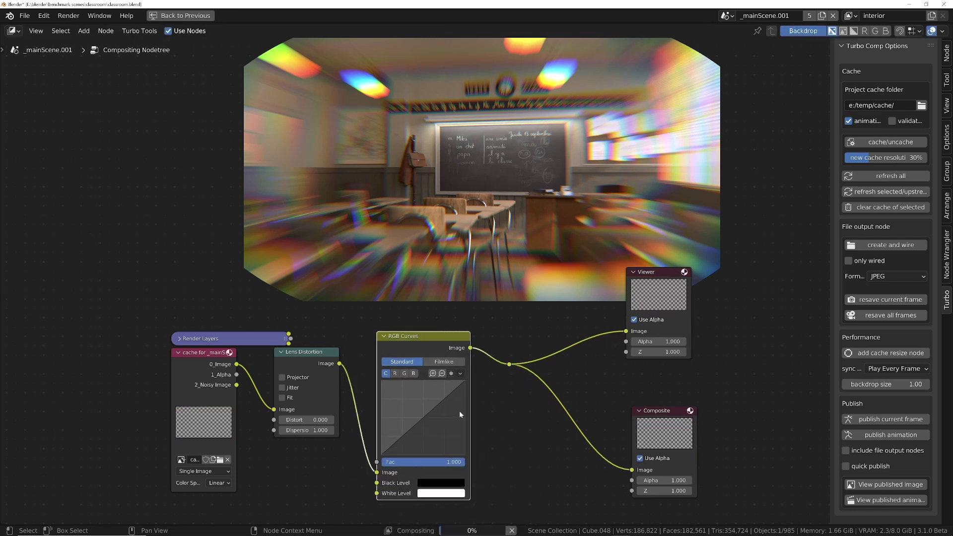
drag(464, 381, 465, 425)
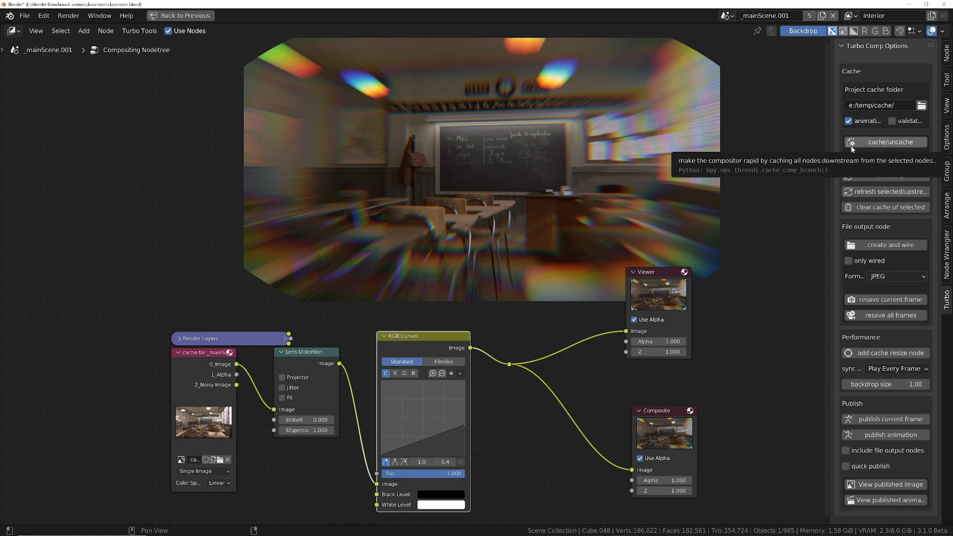
- Move the Render Layers, its cache and Lens Distortion nodes farther away from the RGB Curves node
middle_drag(325, 379, 297, 314)
drag(82, 264, 293, 424)
key(g)
click(171, 426)
- Cache the Lens Distortion node's output with the new cache resolution set to 100%
click(169, 342)
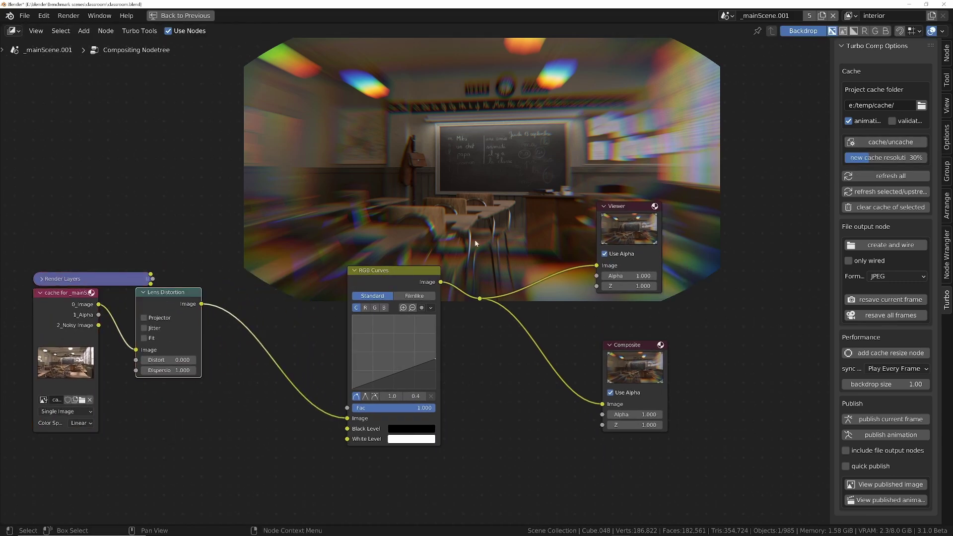
drag(849, 158, 900, 157)
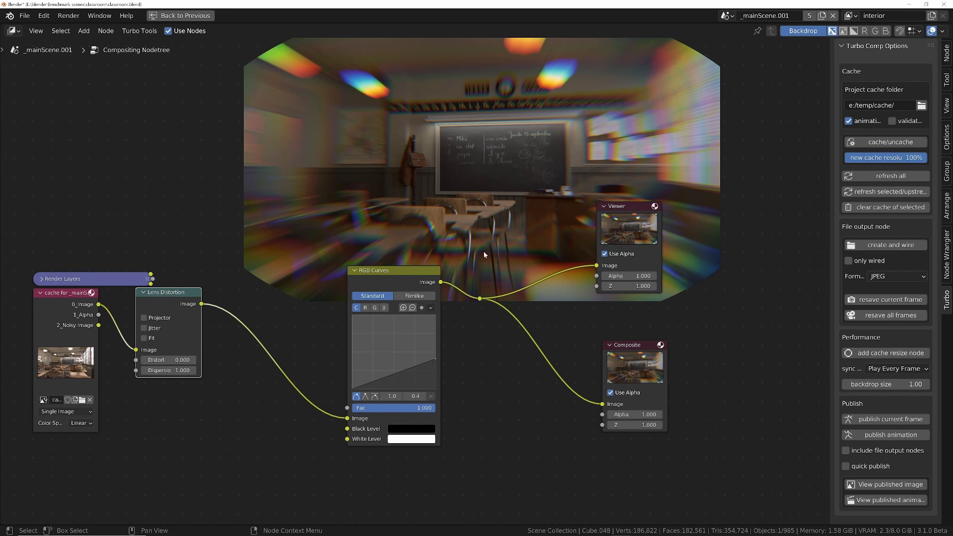
click(891, 142)
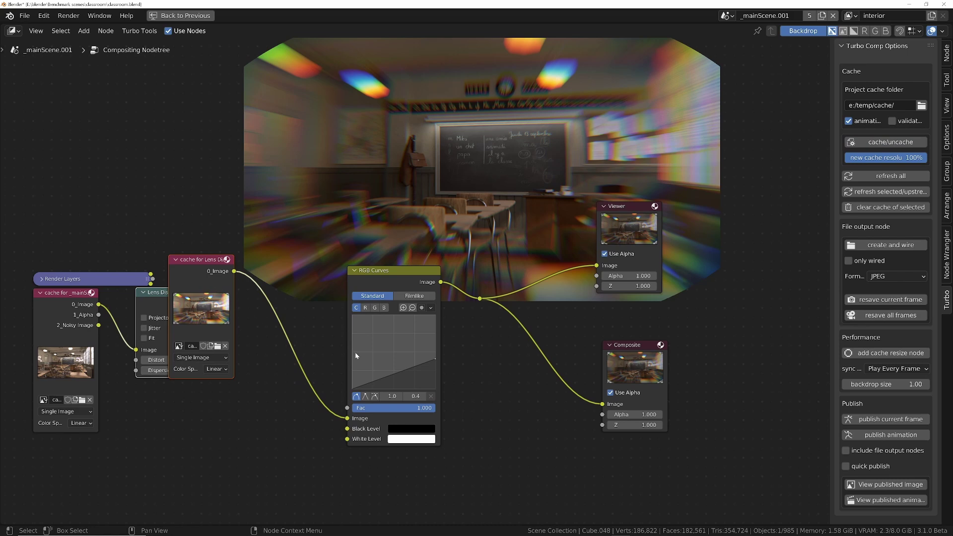
- Shift the Lens Distortion node and its cache slightly, and raise the RGB curve's upper end point
drag(437, 362, 379, 316)
key(ctrl+z)
middle_drag(762, 145, 160, 153)
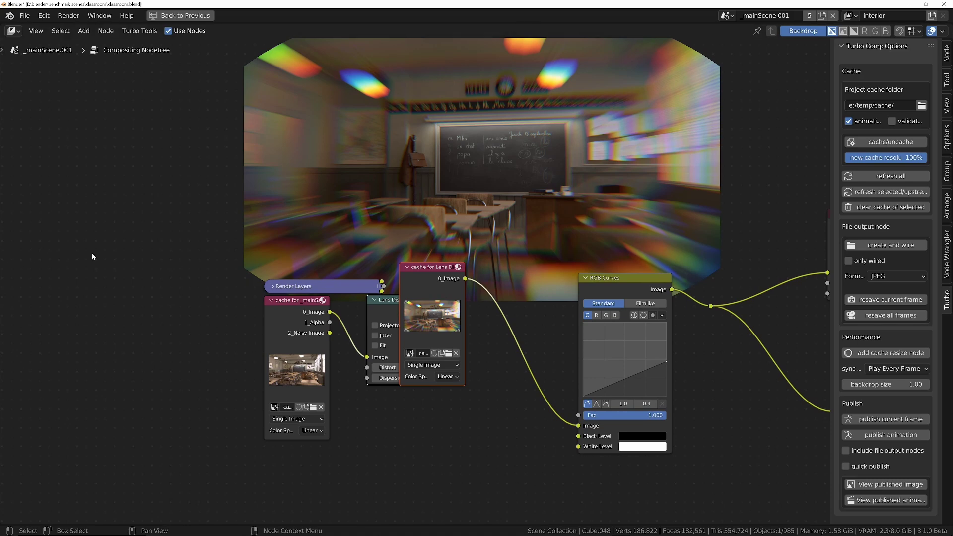
drag(439, 267, 431, 270)
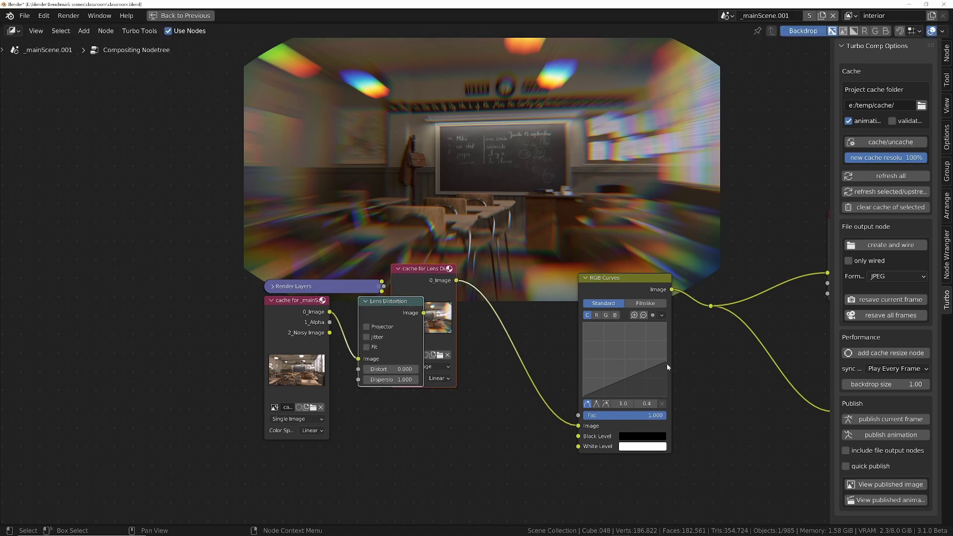
drag(666, 363, 666, 330)
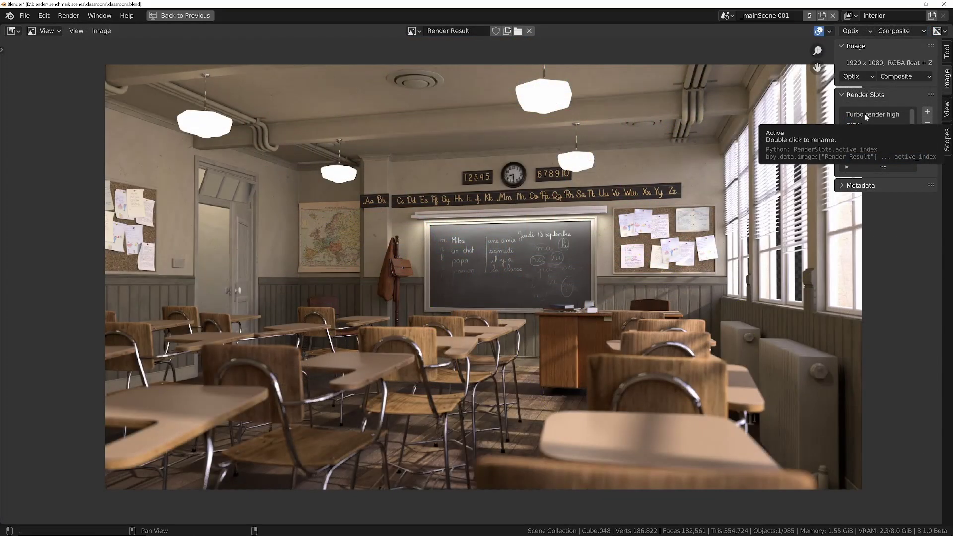
- Compare the whole classroom image across the Turbo render high, OIDN and Optix render slots
click(866, 117)
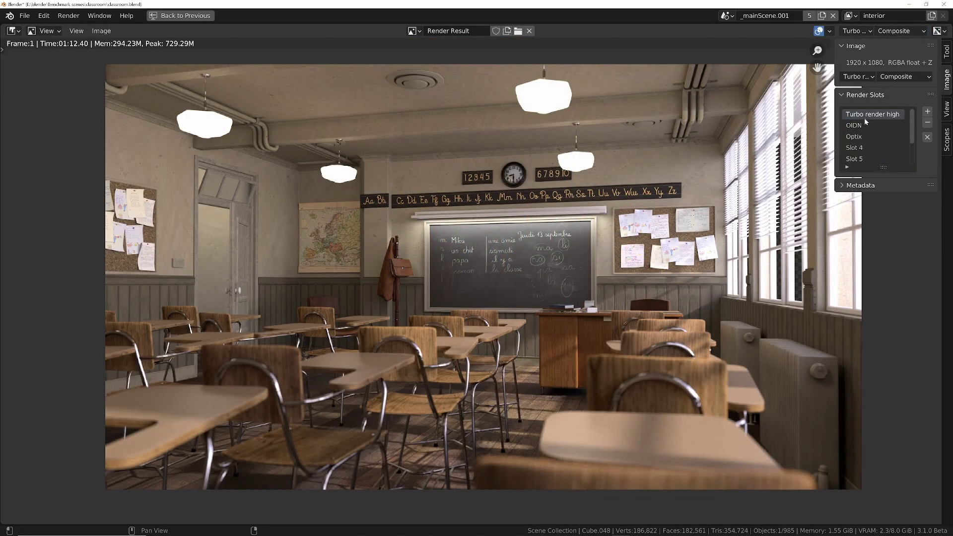
scroll(481, 319, up, 1)
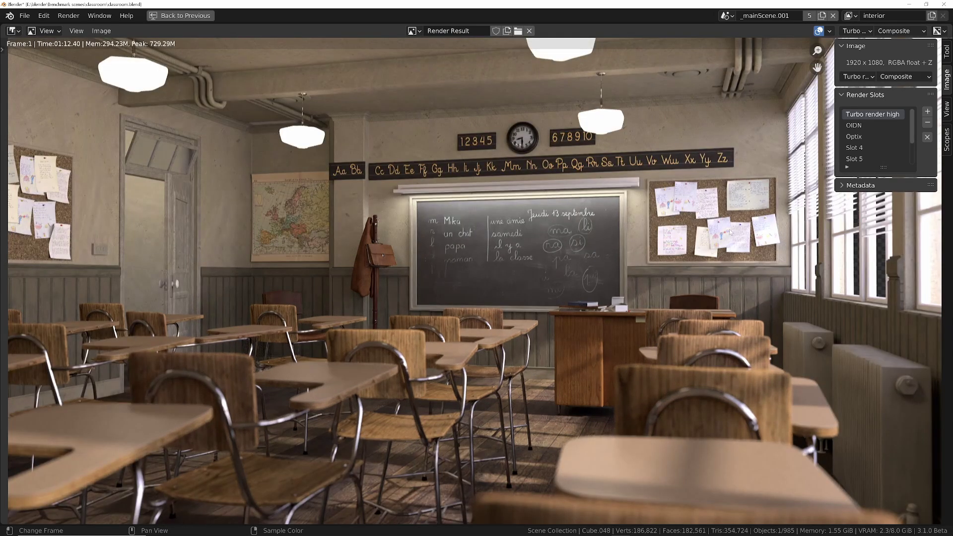
click(854, 126)
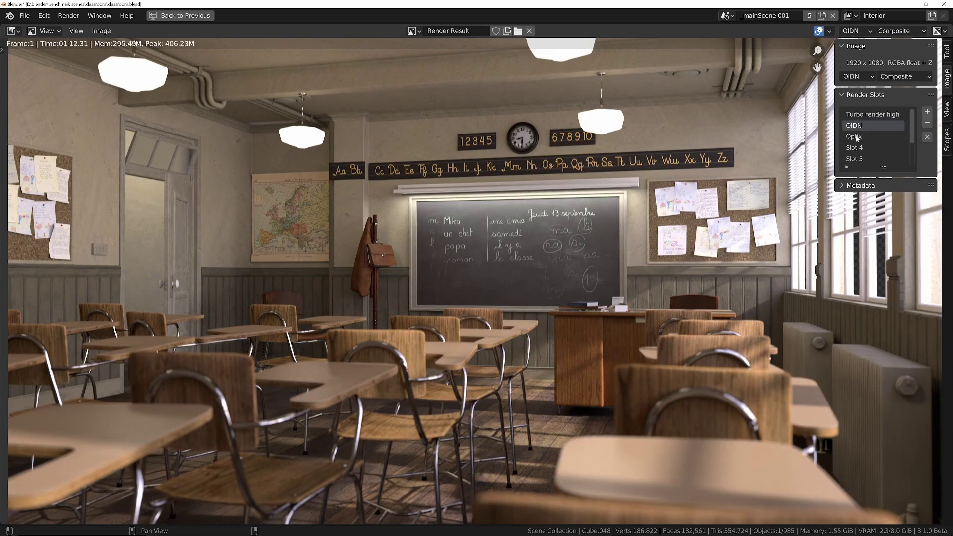
click(857, 139)
click(859, 127)
click(864, 116)
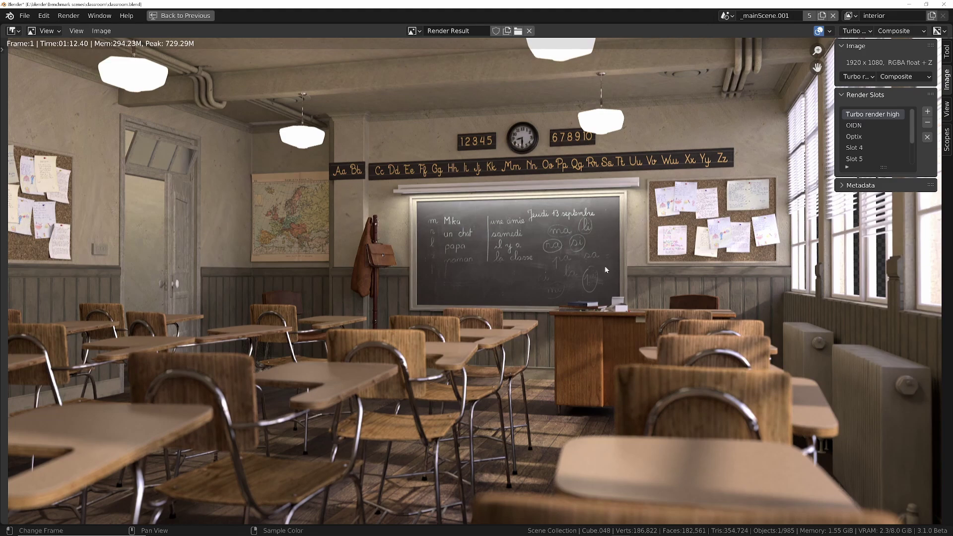
- Compare the chalkboard's writing and surface detail up close in the Turbo render high, OIDN and Optix slots
scroll(498, 272, up, 7)
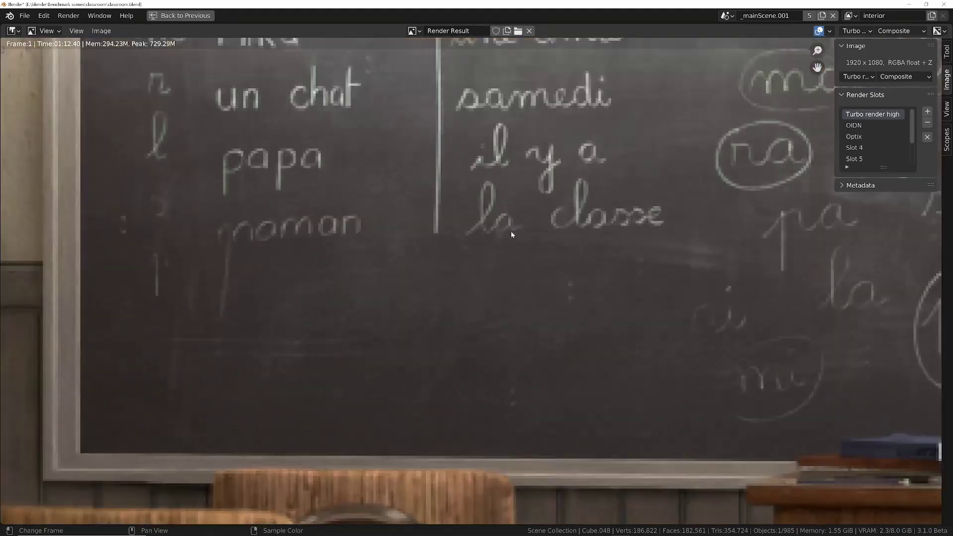
scroll(469, 273, down, 1)
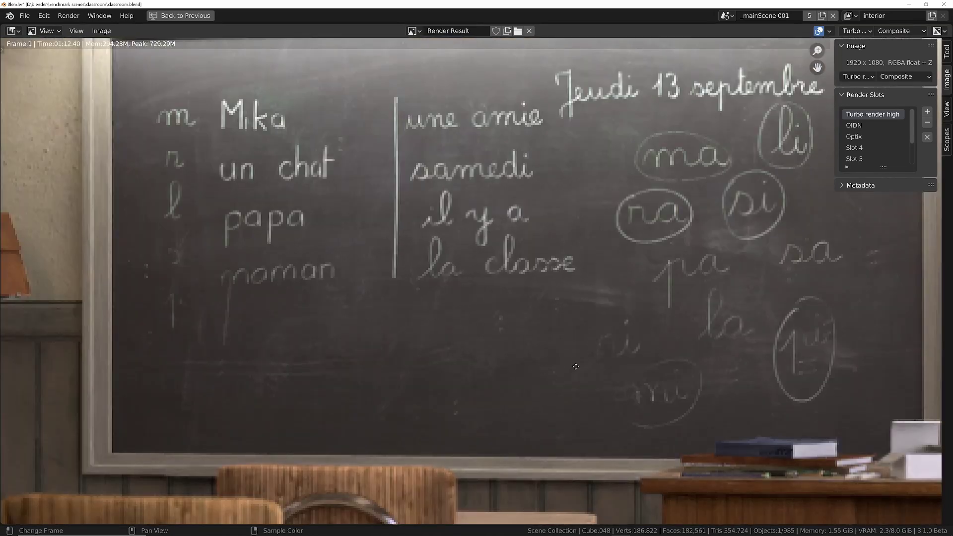
middle_drag(599, 355, 531, 385)
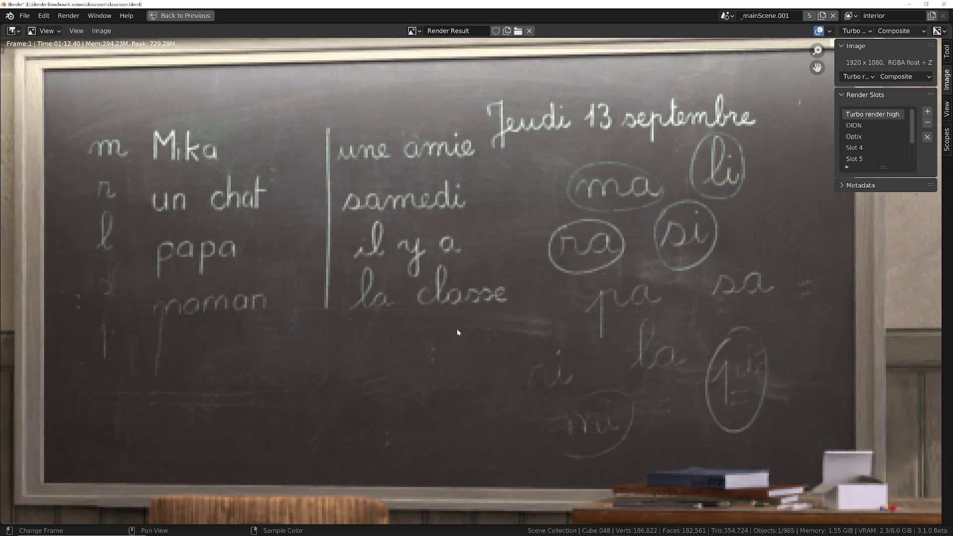
click(854, 125)
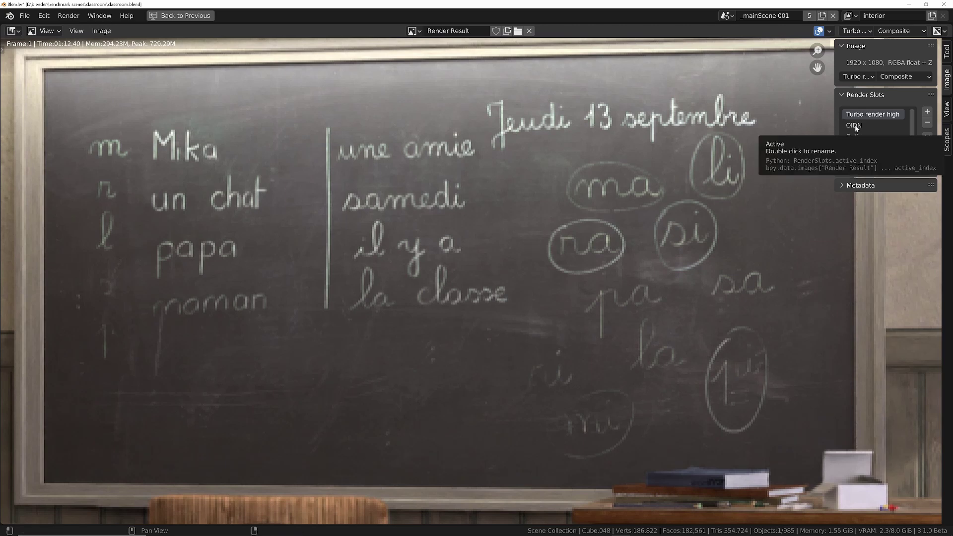
scroll(442, 434, up, 2)
middle_drag(442, 433, 561, 366)
click(869, 115)
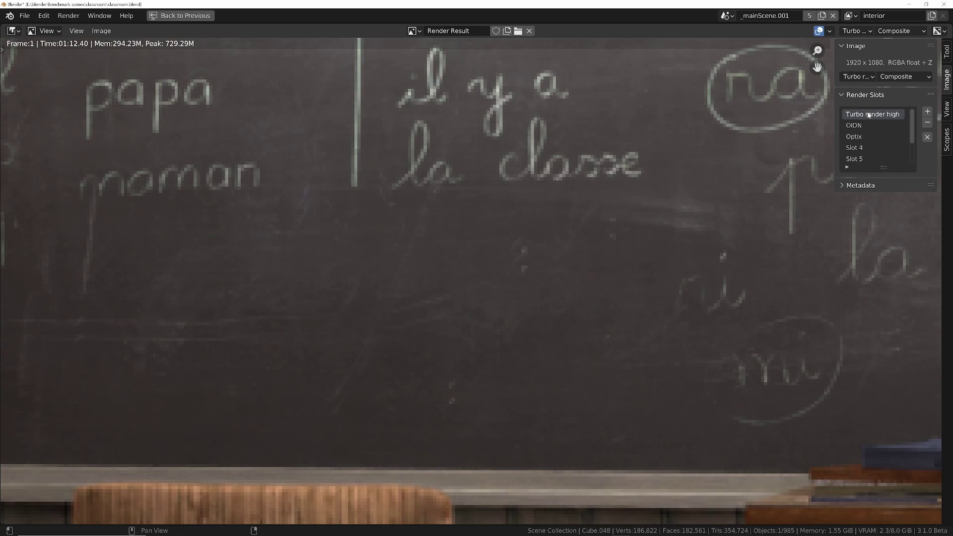
click(859, 126)
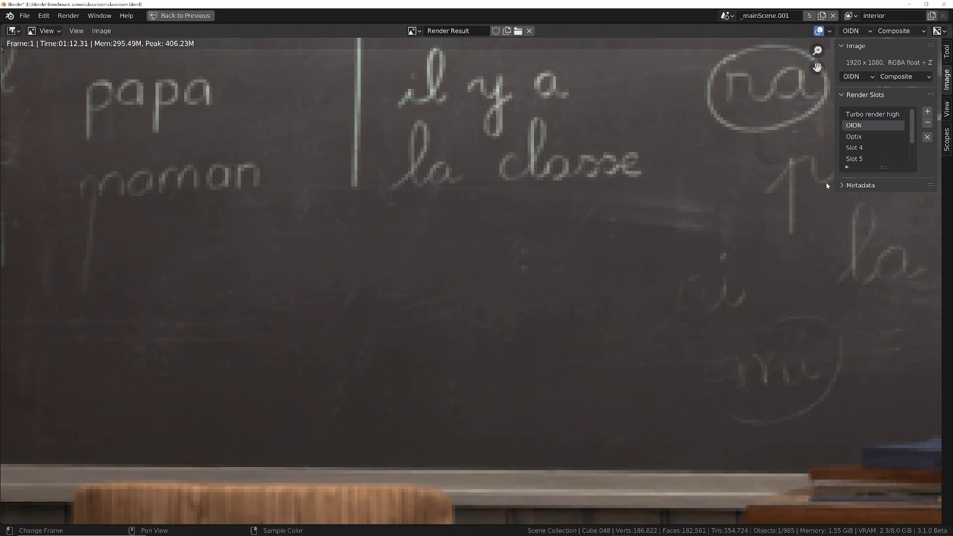
click(856, 138)
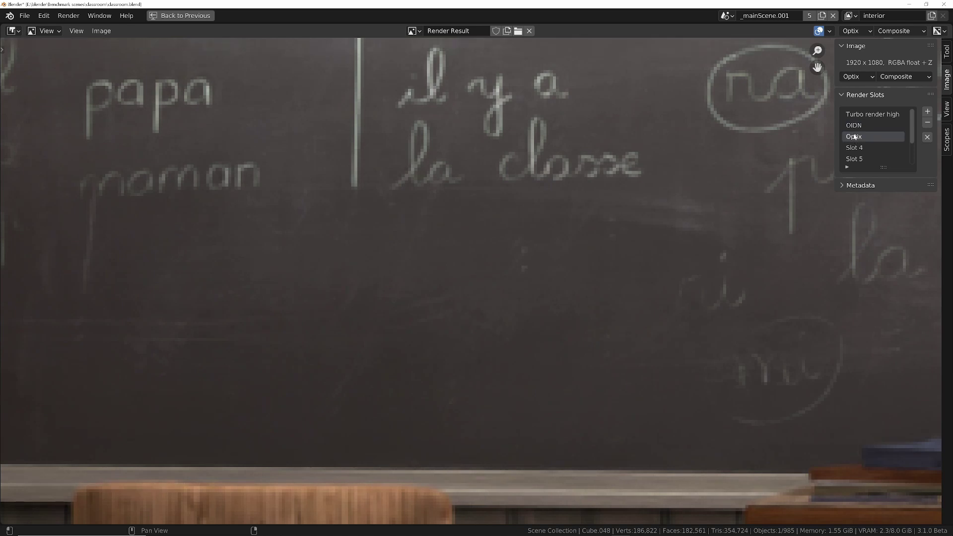
- Compare the coat, briefcase and surrounding wall texture up close in the Optix, OIDN and Turbo render high slots
scroll(522, 233, down, 2)
middle_drag(202, 196, 551, 398)
scroll(499, 398, up, 4)
scroll(491, 383, down, 2)
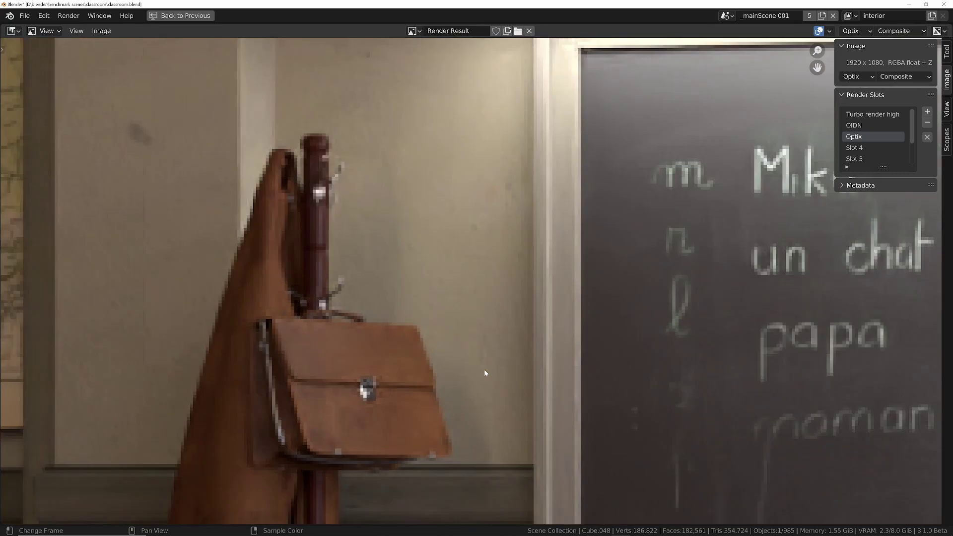
click(855, 126)
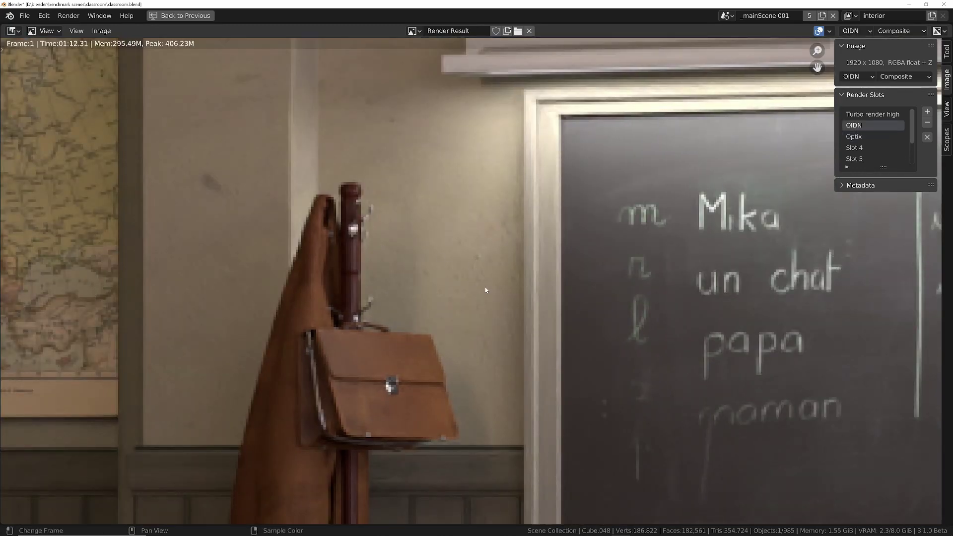
click(868, 115)
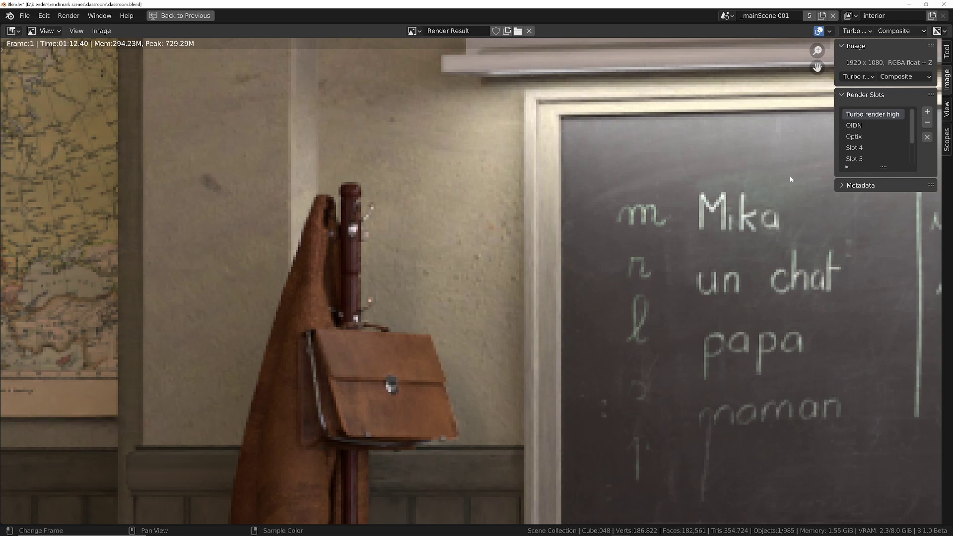
scroll(414, 399, up, 3)
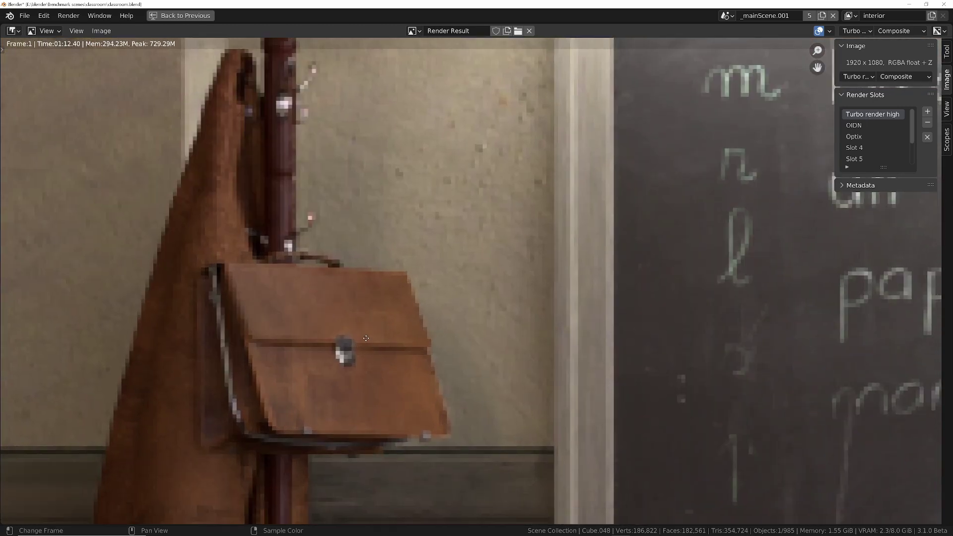
- Compare the briefcase's leather and metal clasp up close in the Turbo render high, OIDN and Optix slots
middle_drag(270, 314, 341, 276)
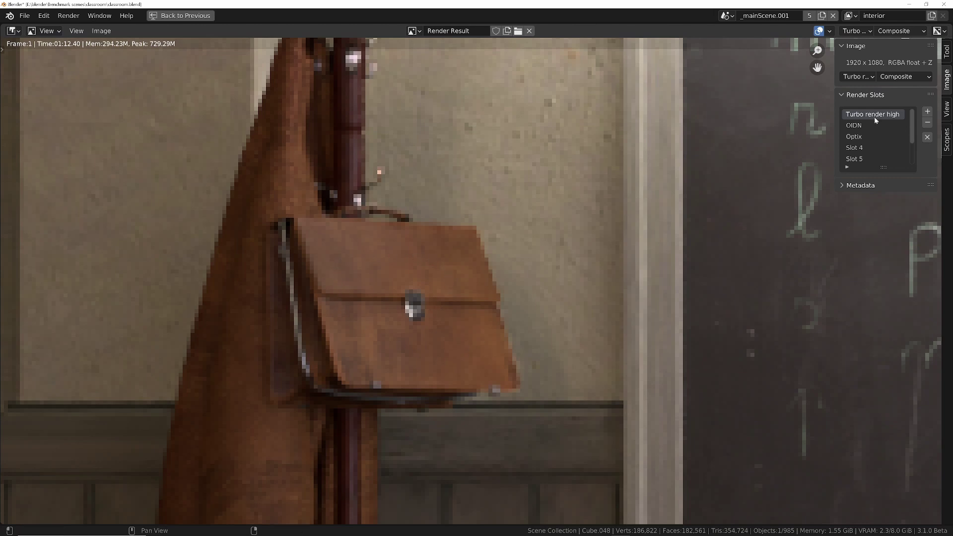
click(860, 126)
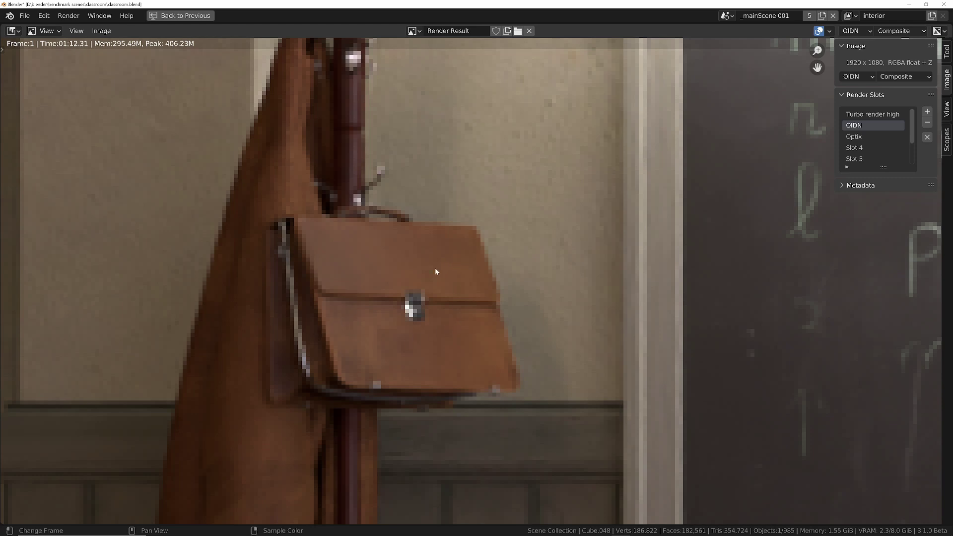
click(855, 137)
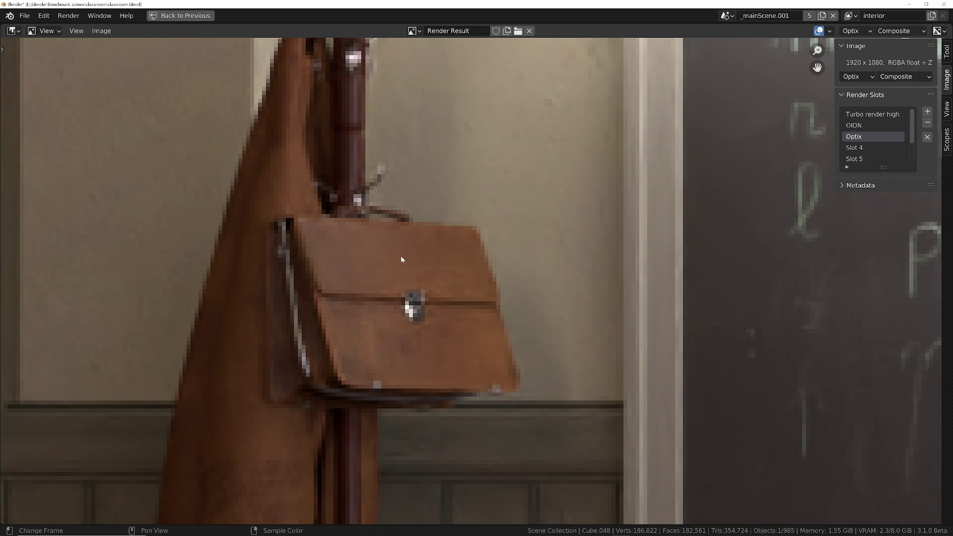
- Compare the coat stand's hooks and the plaster wall beside it across the Optix, Turbo render high and OIDN slots
scroll(402, 258, down, 5)
scroll(394, 214, up, 3)
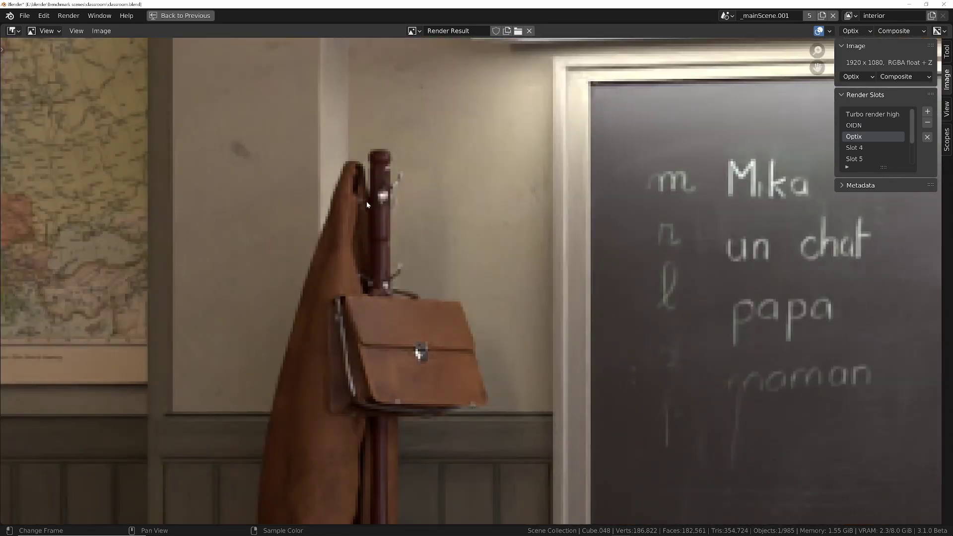
scroll(368, 201, down, 3)
scroll(350, 259, up, 4)
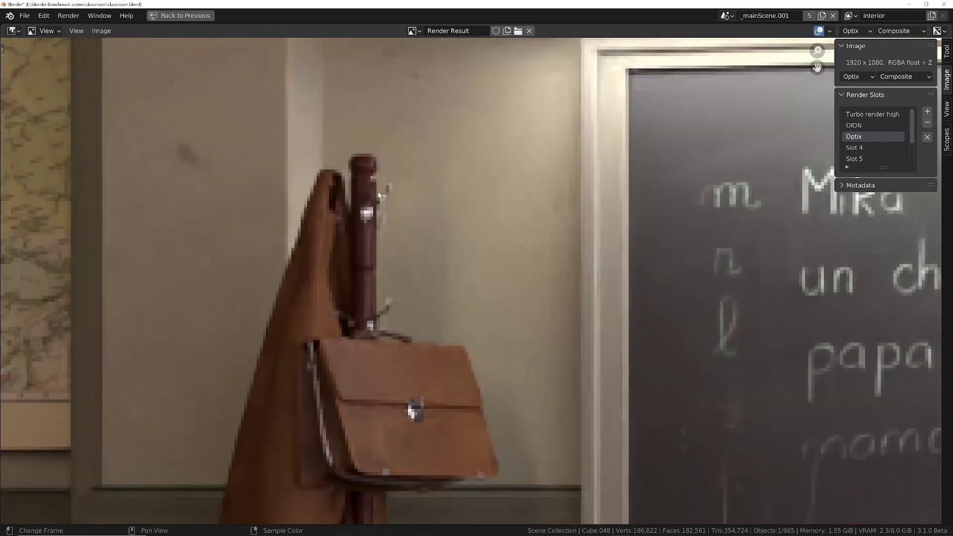
click(860, 115)
click(857, 125)
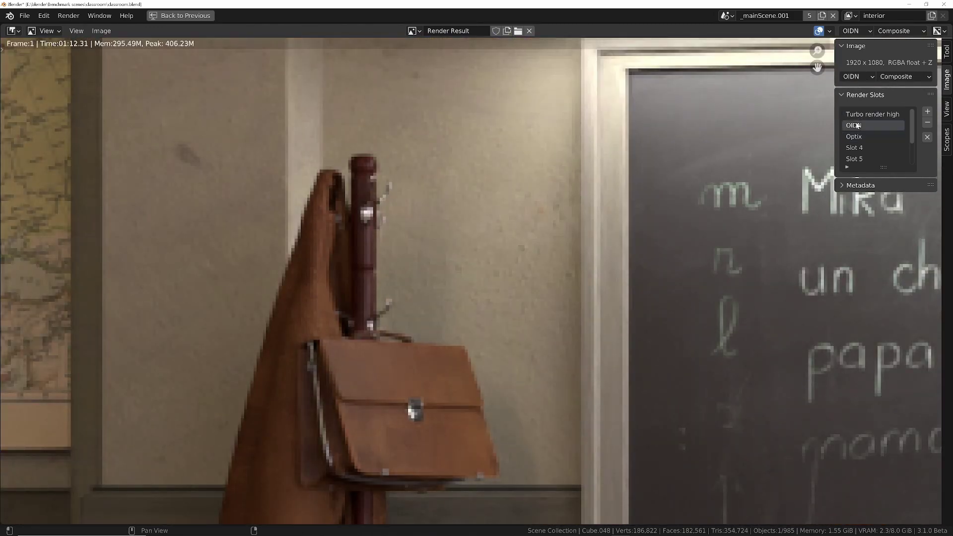
click(857, 116)
click(857, 125)
click(856, 114)
click(854, 125)
click(855, 116)
click(854, 125)
click(854, 116)
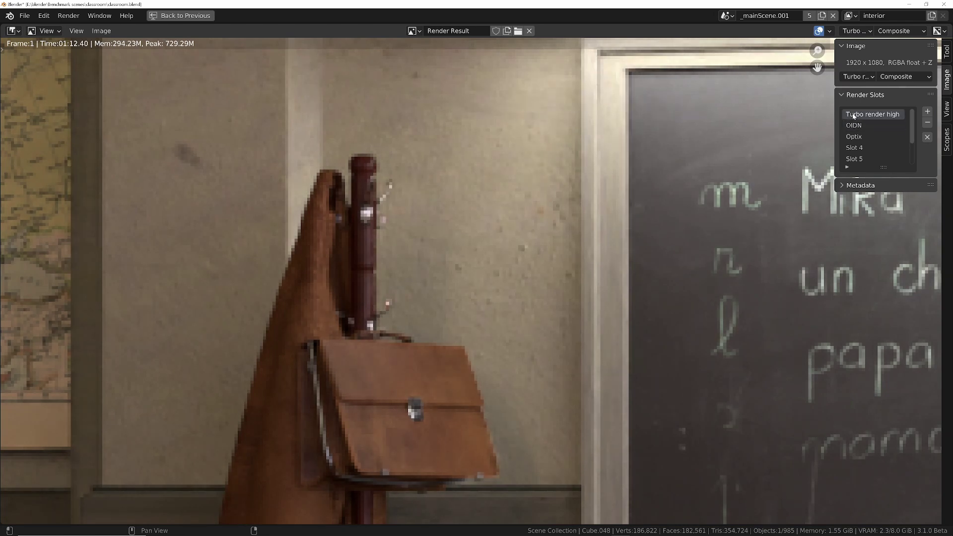
- Compare the tilted window above the classroom door and the surrounding wall in the Turbo render high, OIDN and Optix slots
scroll(392, 276, down, 5)
scroll(300, 201, down, 3)
middle_drag(217, 186, 282, 186)
scroll(282, 186, up, 5)
middle_drag(452, 254, 495, 254)
scroll(522, 265, up, 3)
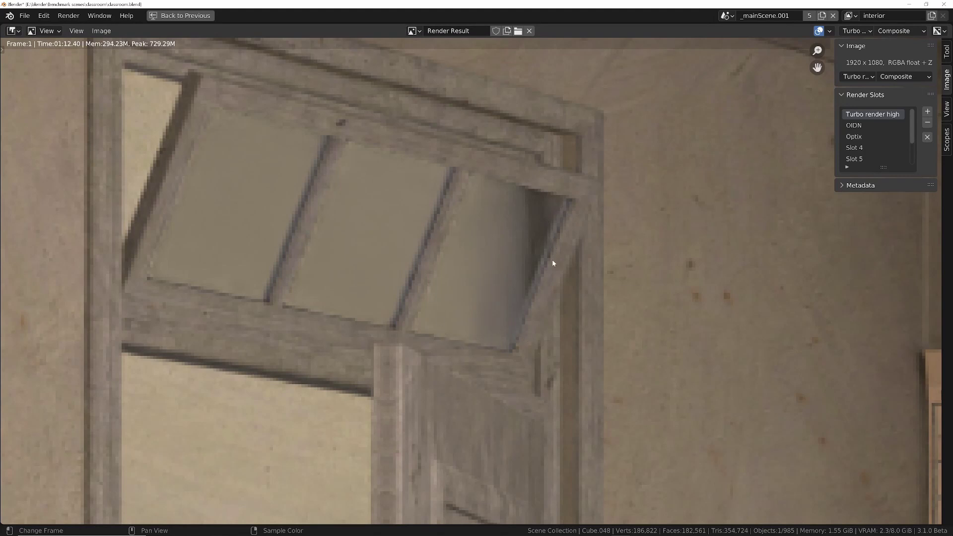
middle_drag(477, 356, 446, 315)
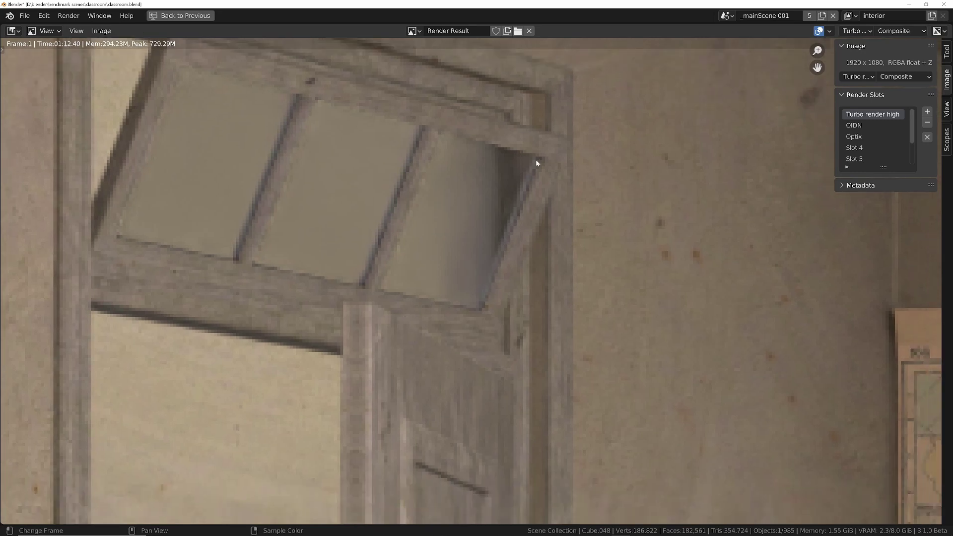
click(855, 126)
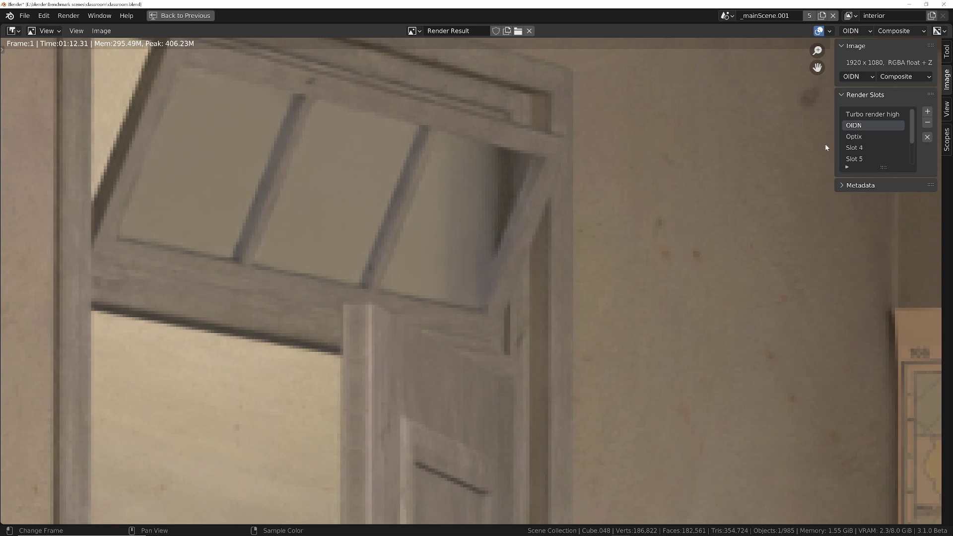
click(855, 116)
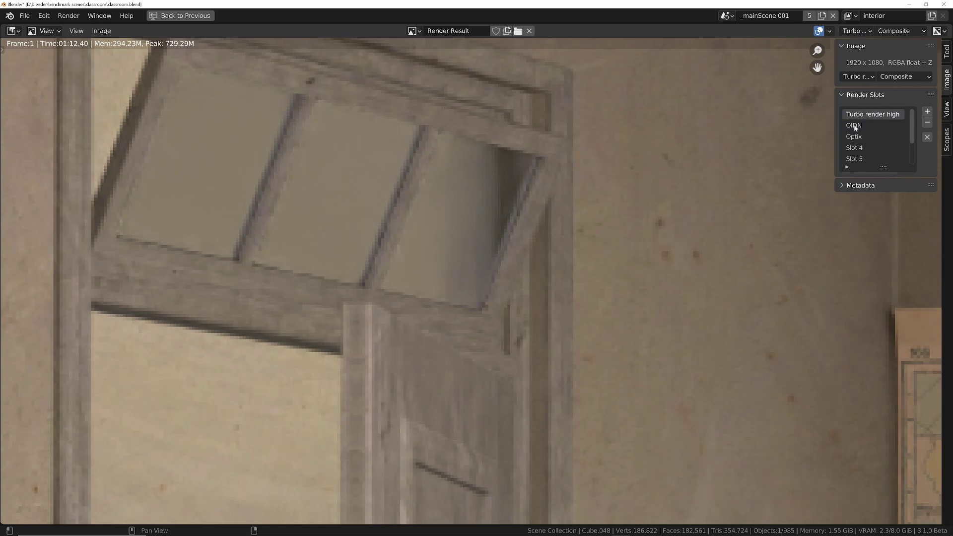
click(856, 127)
click(857, 116)
click(856, 126)
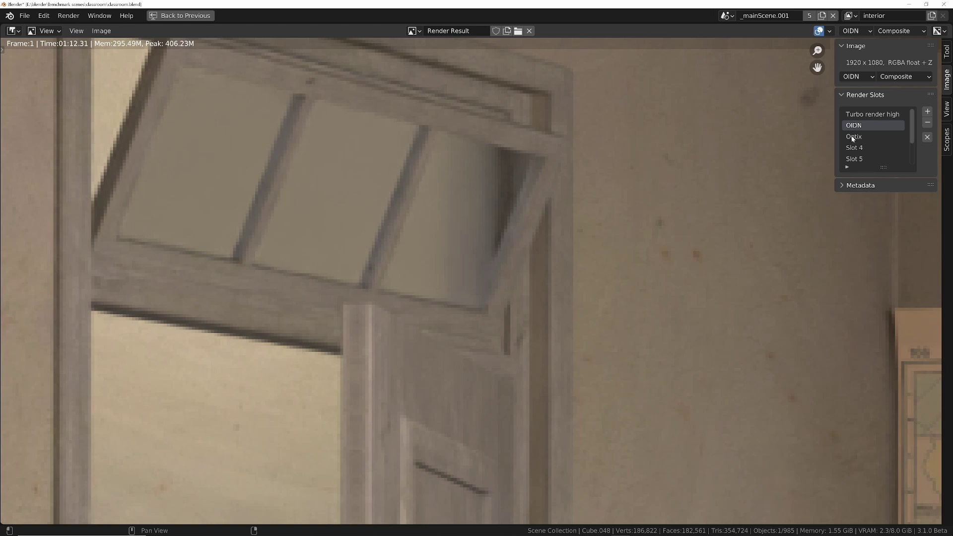
click(853, 138)
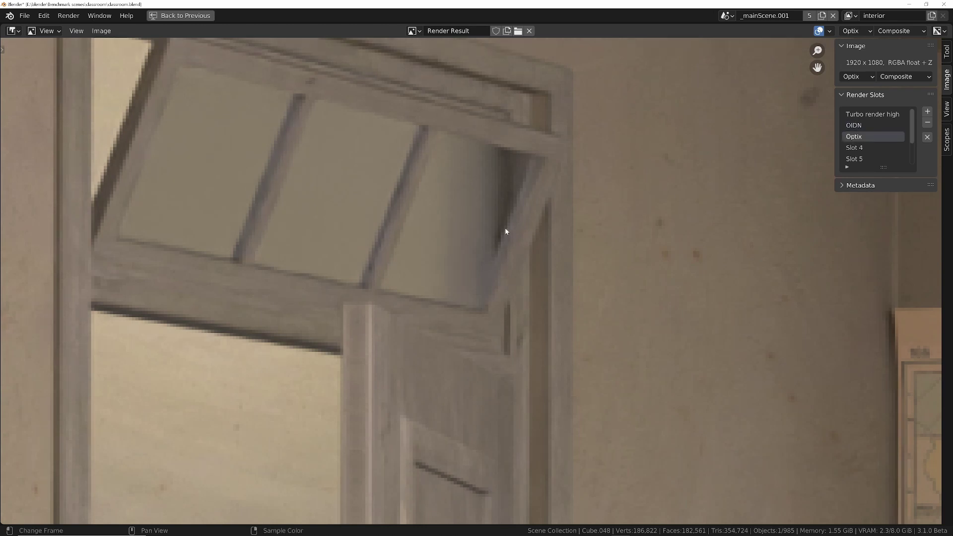
click(864, 127)
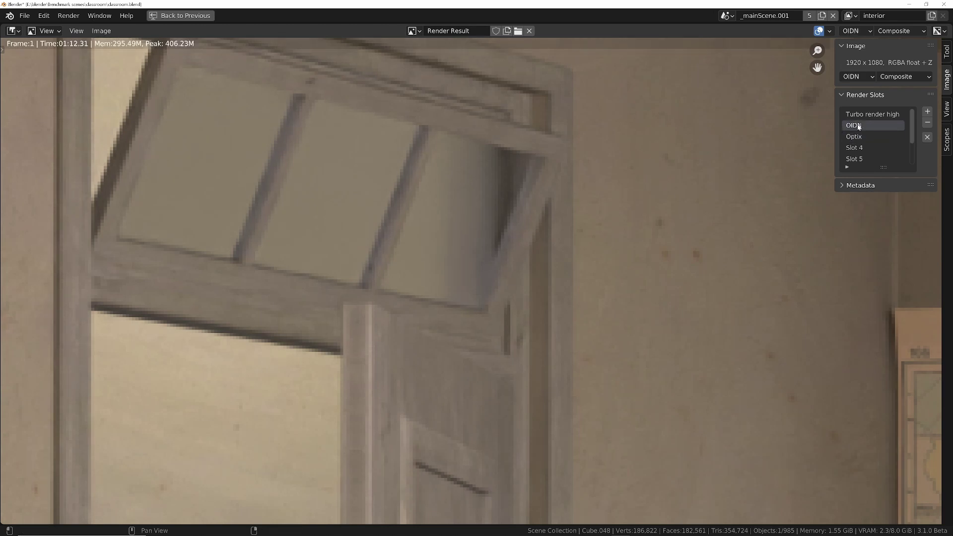
- Compare the lower corner of the tilted window frame at higher magnification in the OIDN, Optix and Turbo render high slots
scroll(508, 249, up, 2)
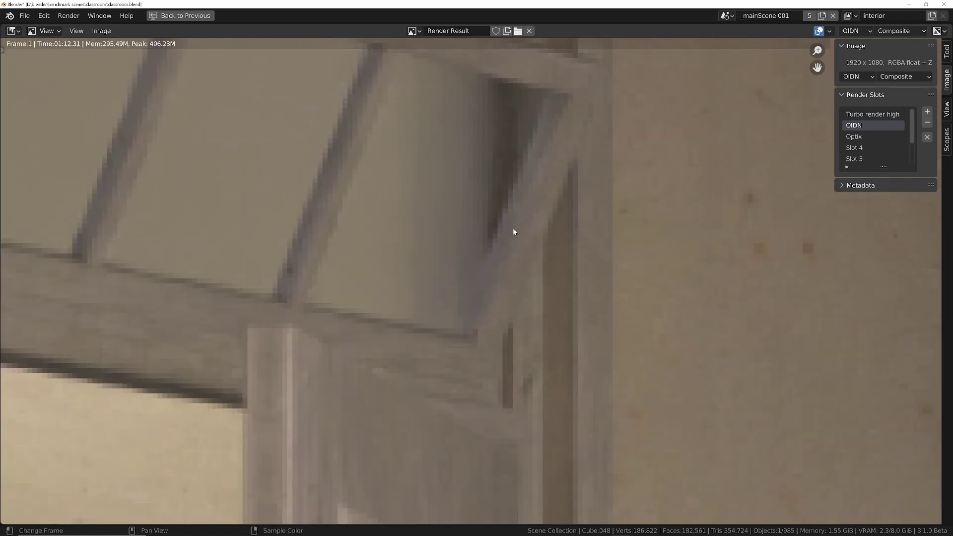
click(860, 137)
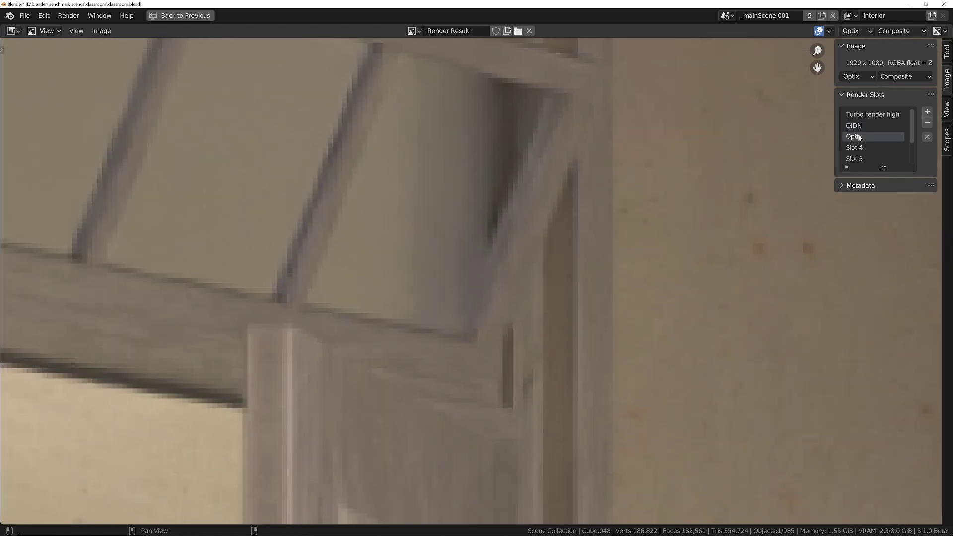
click(859, 126)
click(859, 115)
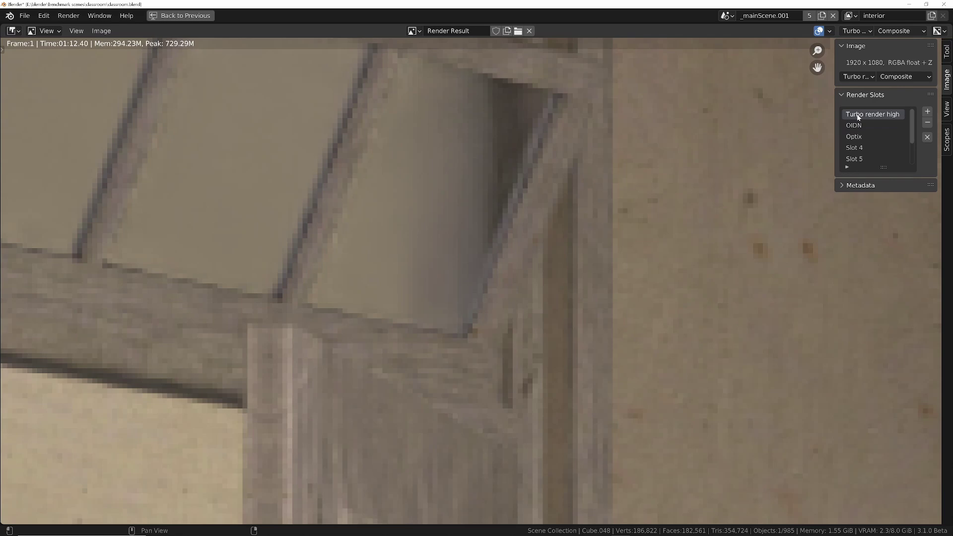
- Compare the wire mesh and wood grain around the rear desks and chairs in the Turbo render high, OIDN and Optix slots
scroll(482, 335, down, 8)
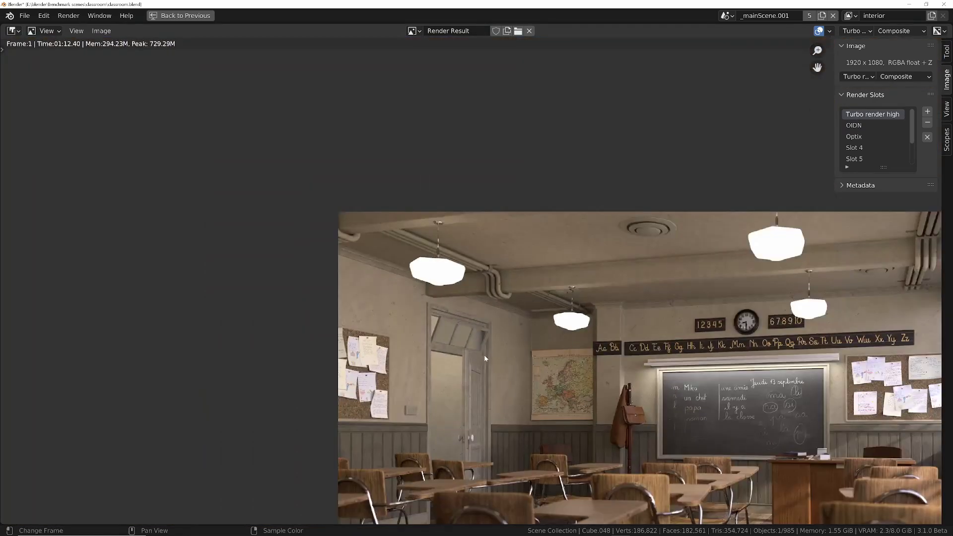
scroll(591, 455, up, 8)
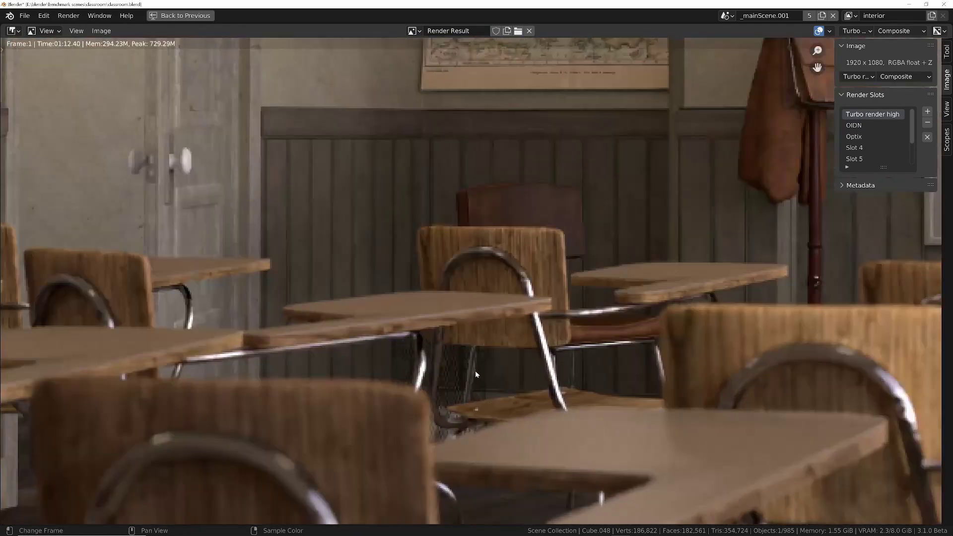
scroll(455, 389, up, 3)
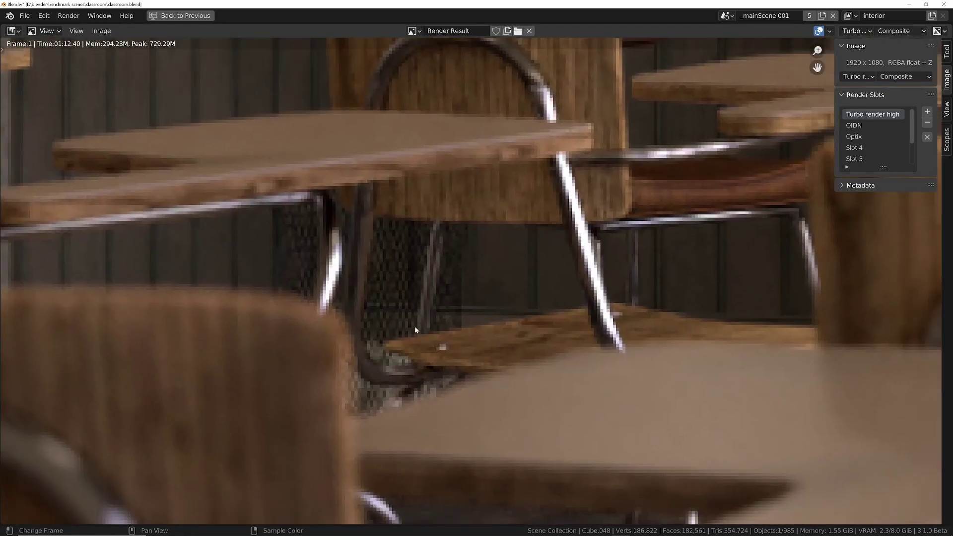
click(857, 126)
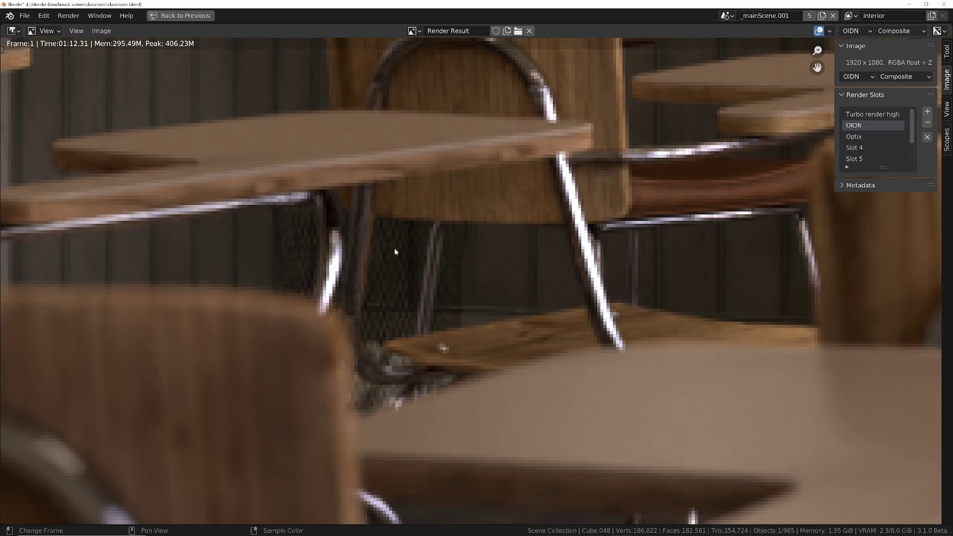
click(871, 113)
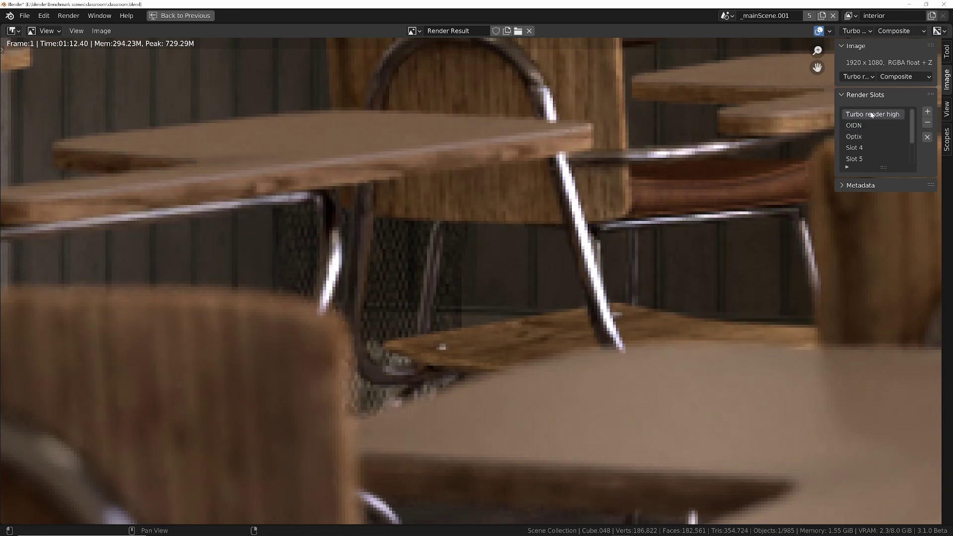
click(854, 127)
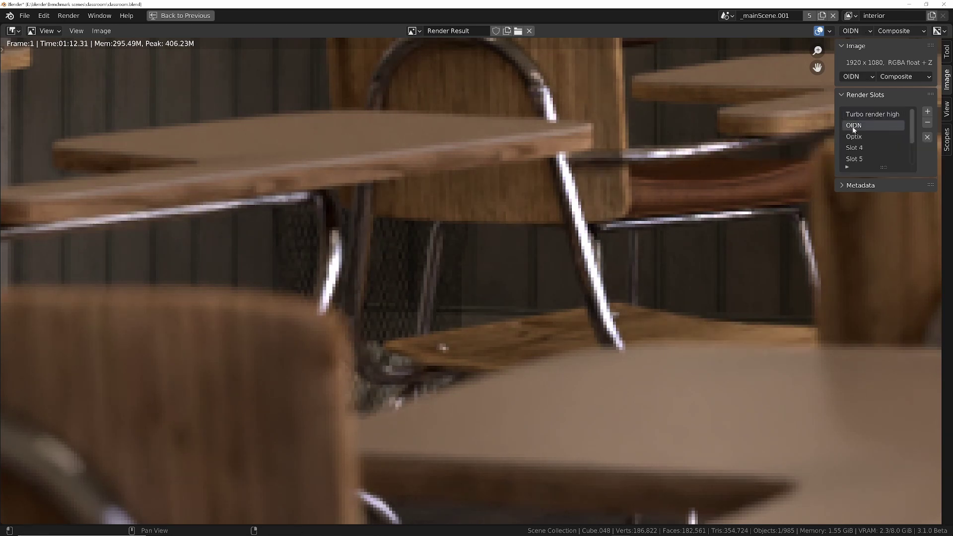
click(856, 114)
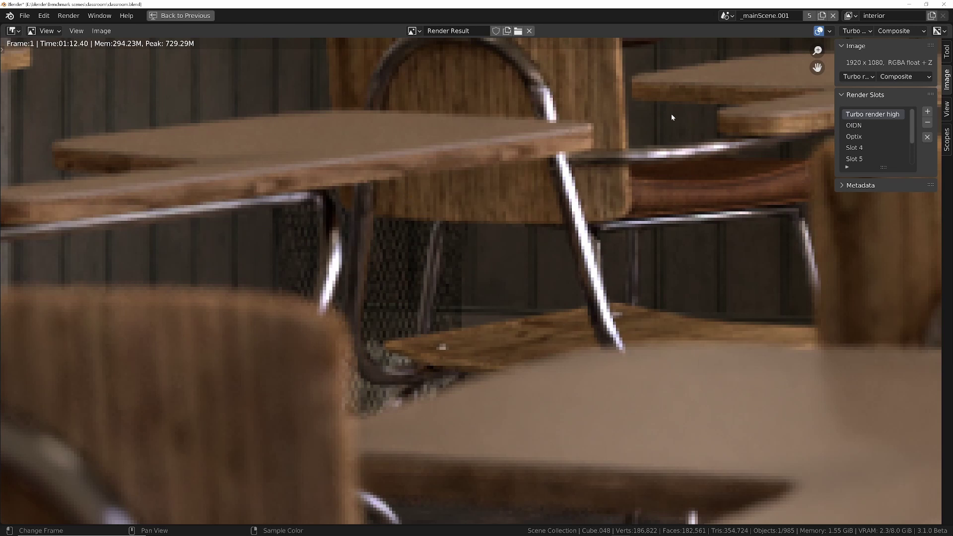
click(849, 138)
click(852, 126)
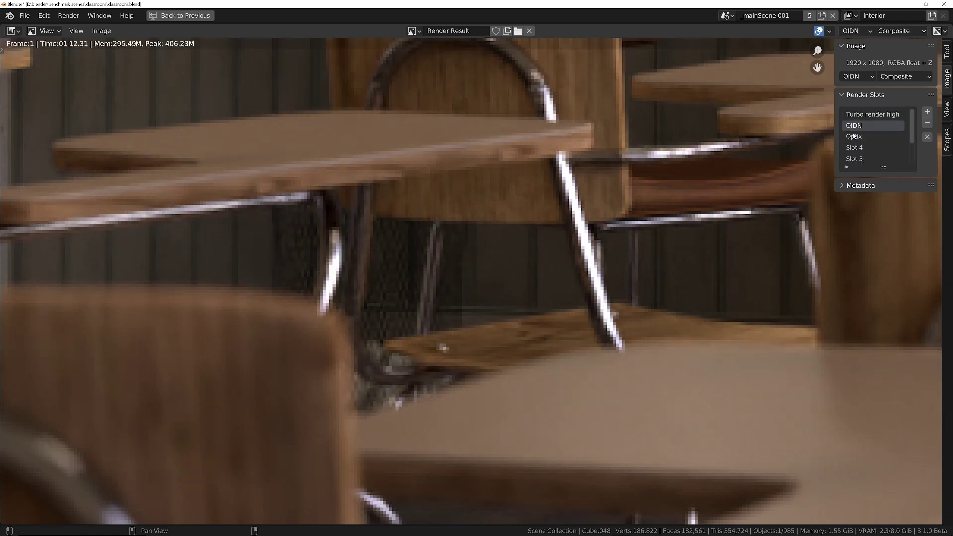
click(855, 137)
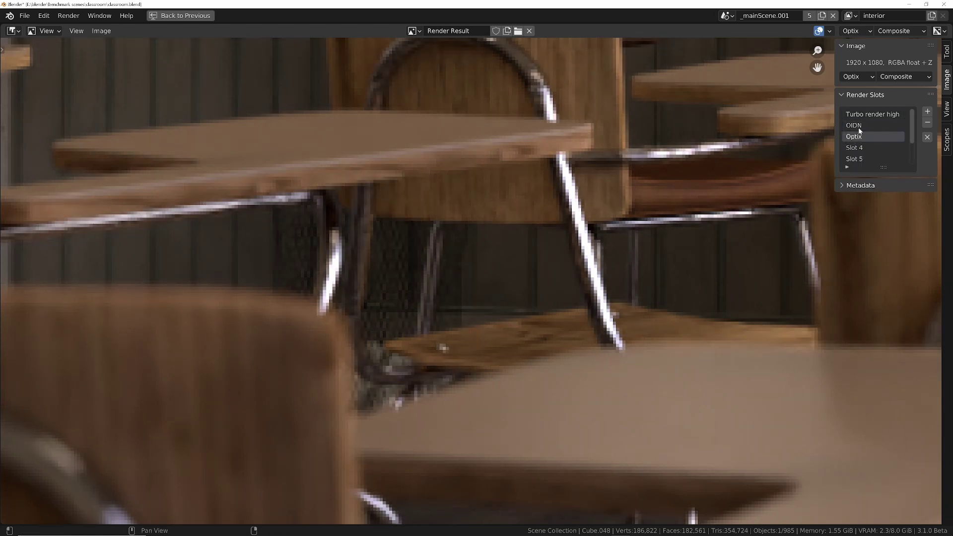
click(862, 116)
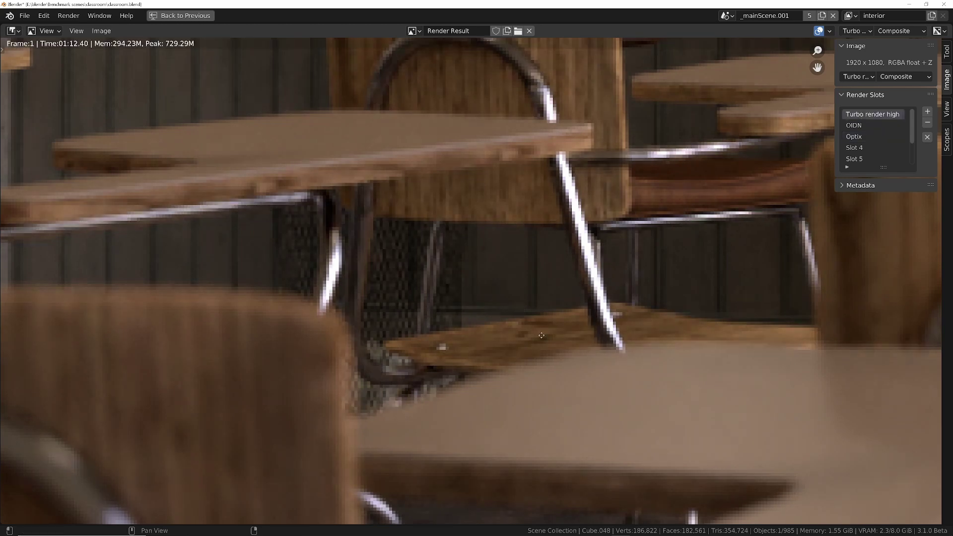
- Examine the foreground desk edges, chair frames and wooden floor in the Turbo render high slot
scroll(514, 211, up, 3)
scroll(508, 233, down, 1)
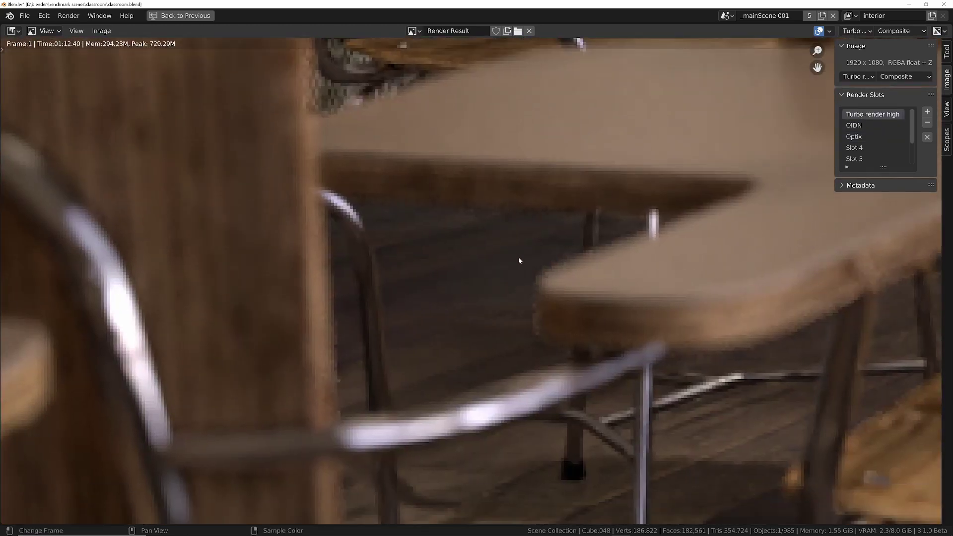
scroll(491, 219, up, 1)
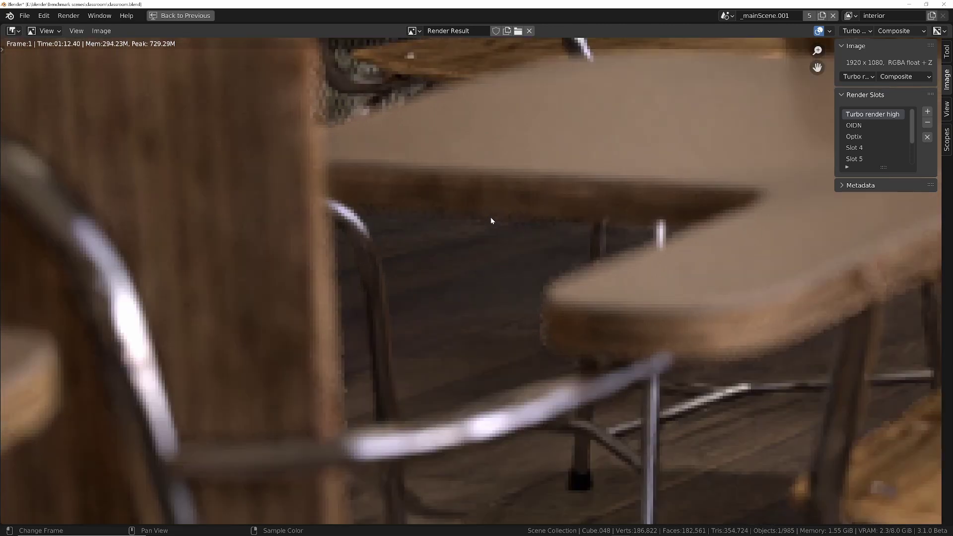
scroll(502, 221, down, 5)
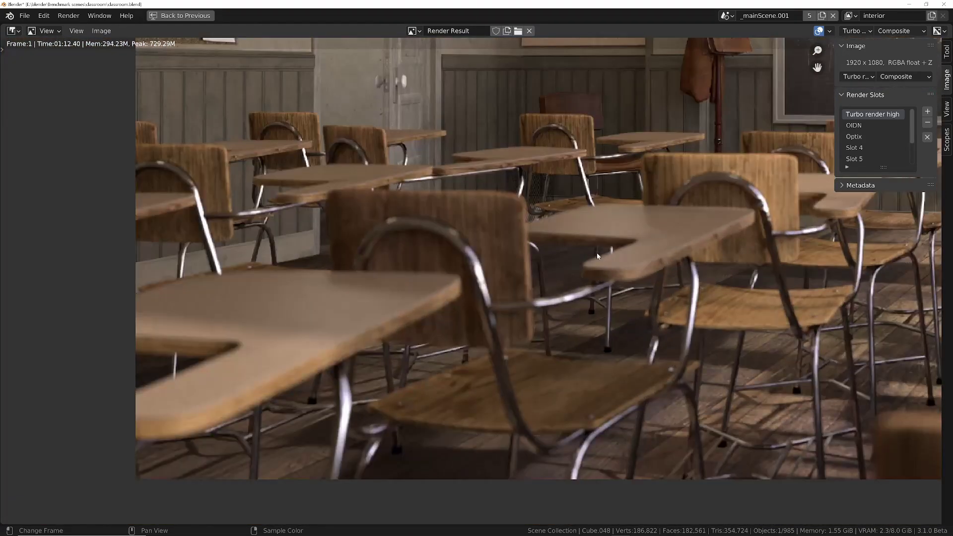
scroll(650, 240, up, 4)
- Restore the full compositing layout from the maximized image view and inspect the desk edges and chair frames in the Turbo render high result
key(ctrl+space)
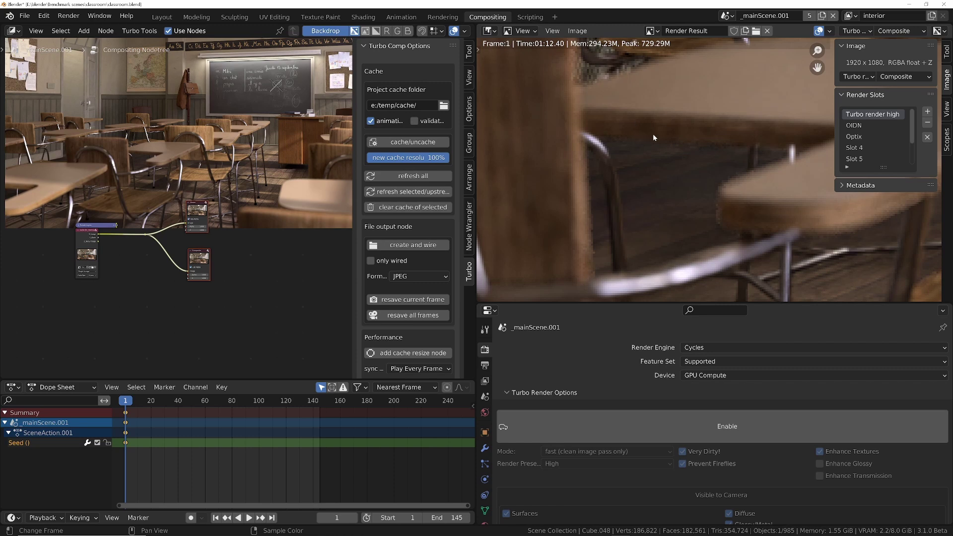
scroll(744, 161, up, 2)
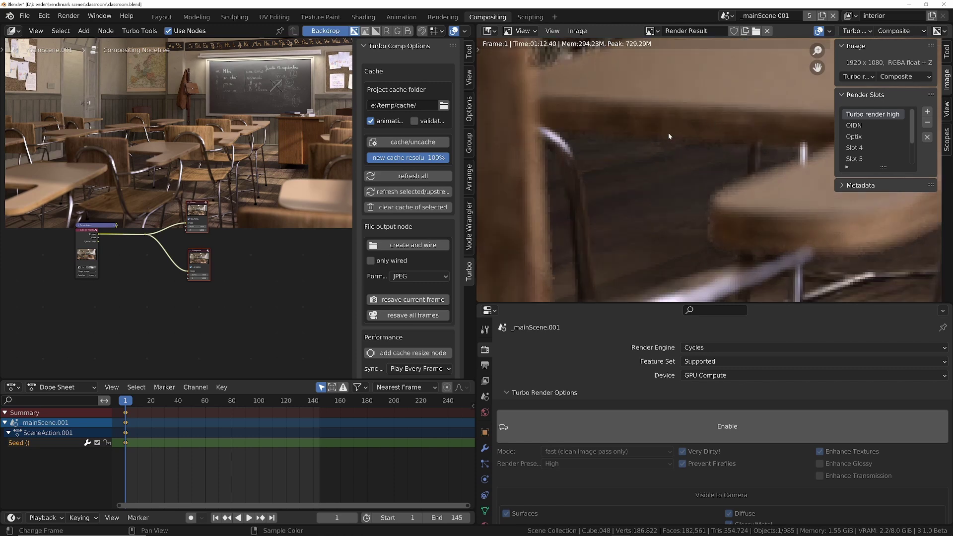
scroll(606, 133, up, 1)
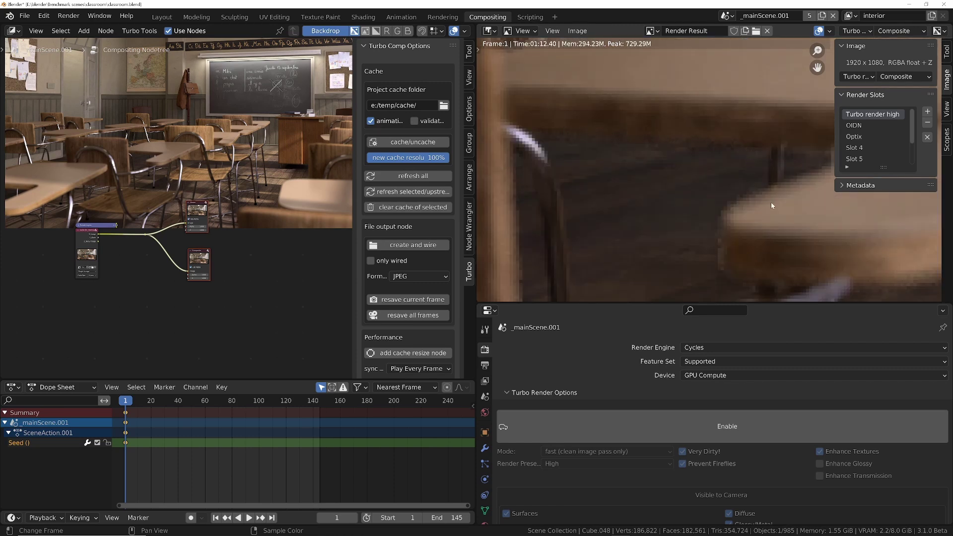
scroll(749, 236, down, 5)
scroll(745, 213, up, 3)
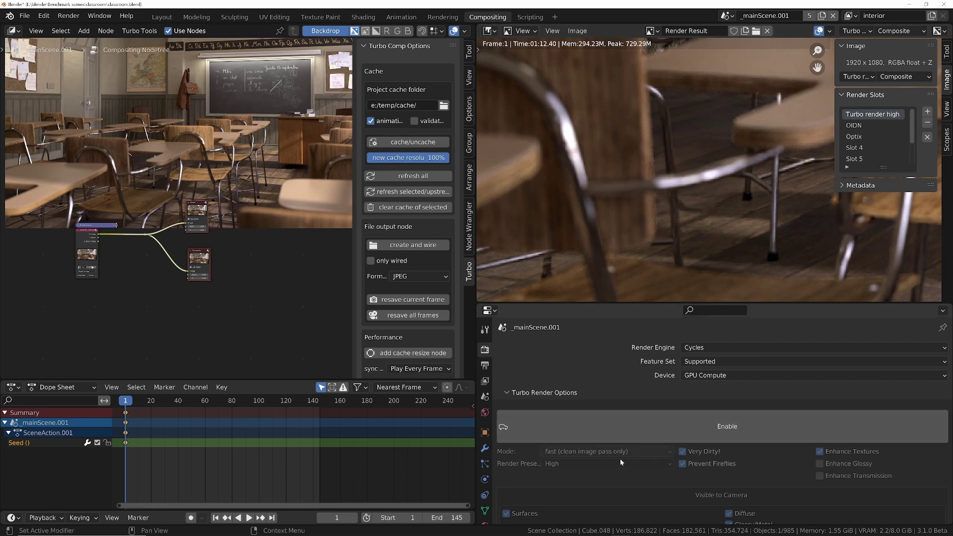
click(570, 464)
click(570, 464)
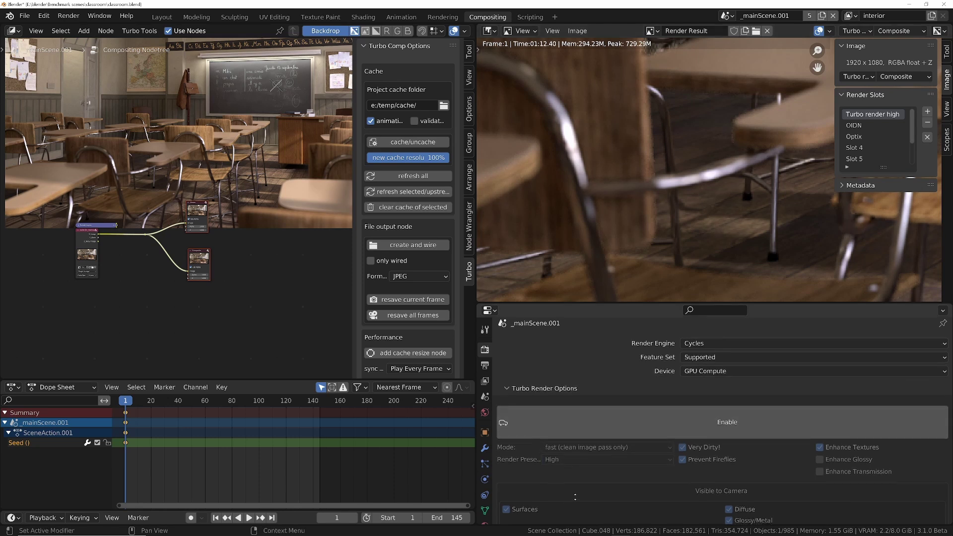
- Compare the desk edge, metal chair legs and dark floor behind them in the Turbo render high and OIDN slots with the image view maximized
scroll(586, 475, down, 10)
scroll(596, 480, up, 1)
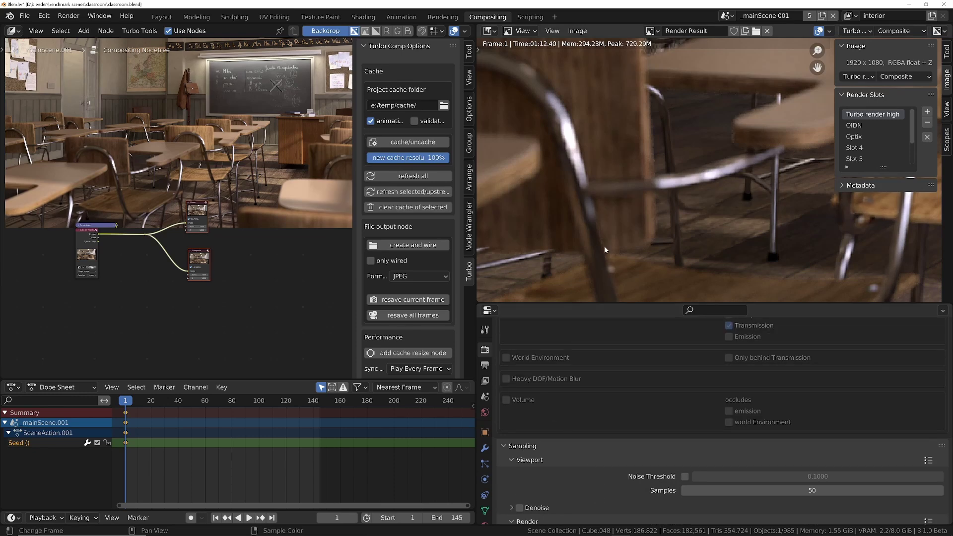
scroll(725, 142, down, 2)
ctrl+middle_drag(732, 128, 630, 157)
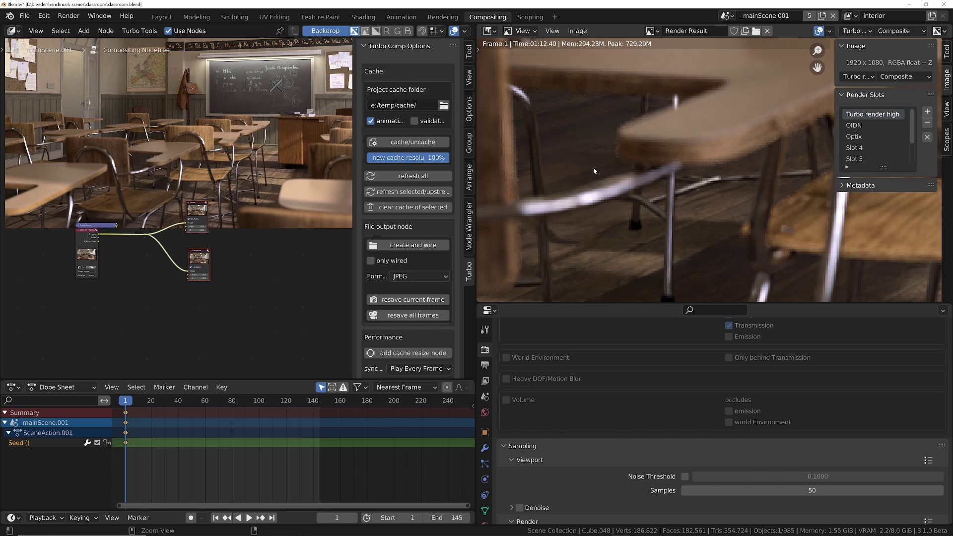
key(ctrl+space)
ctrl+middle_drag(386, 322, 390, 257)
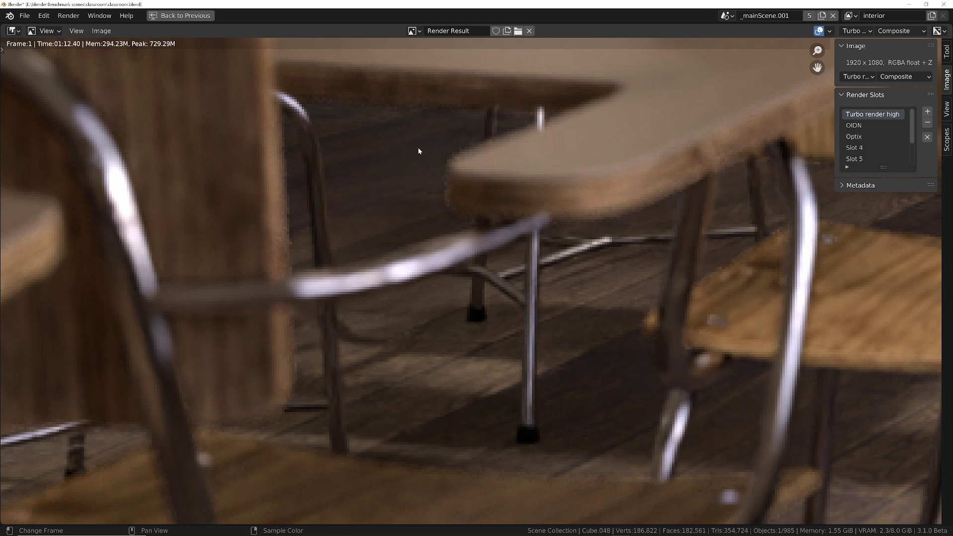
click(858, 126)
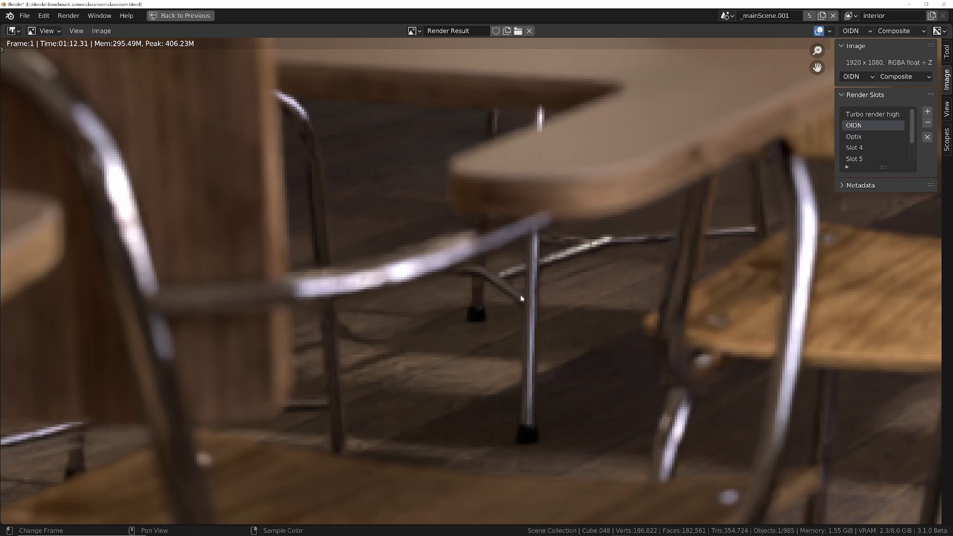
click(860, 116)
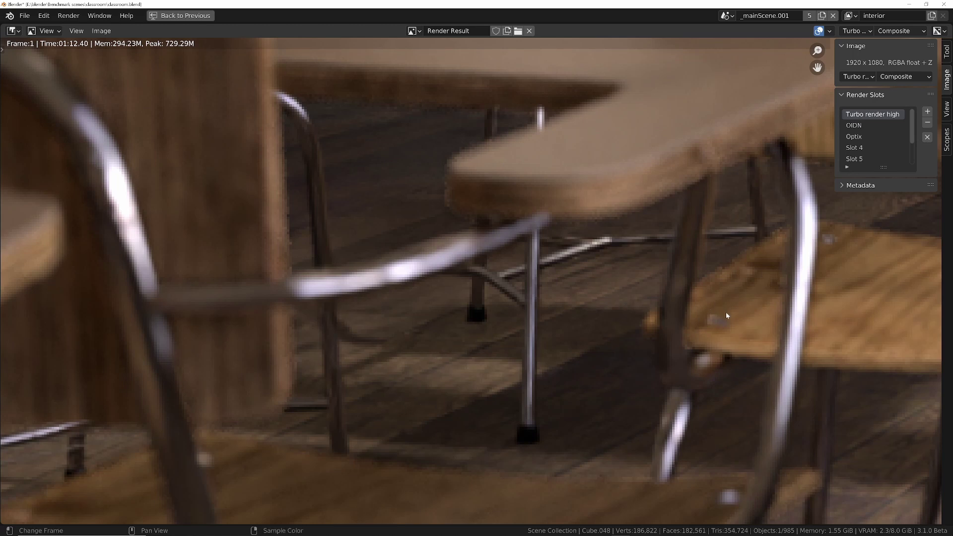
- Compare the middle chair's wooden seat and the floor texture behind it in the OIDN and Turbo render high slots
scroll(723, 310, down, 4)
middle_drag(666, 301, 583, 182)
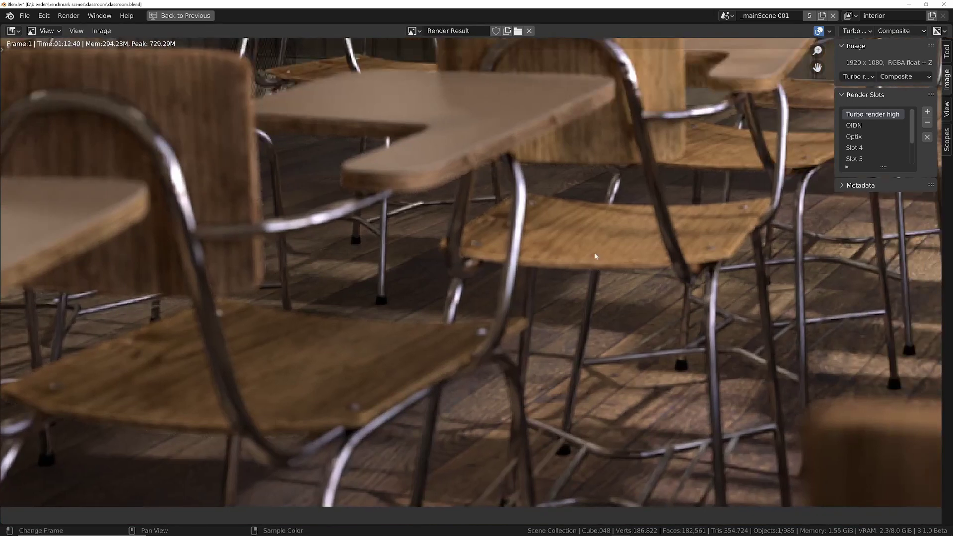
scroll(582, 183, up, 4)
click(863, 126)
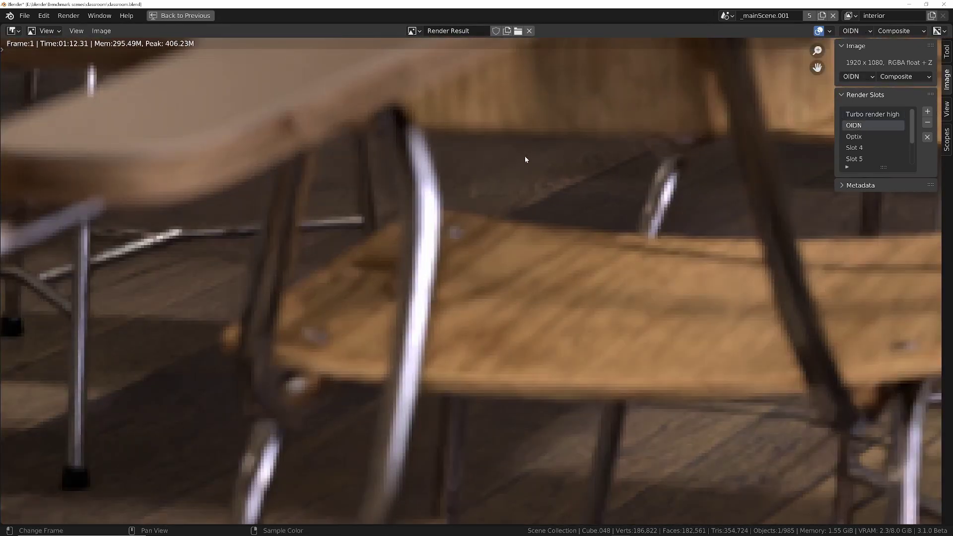
click(863, 115)
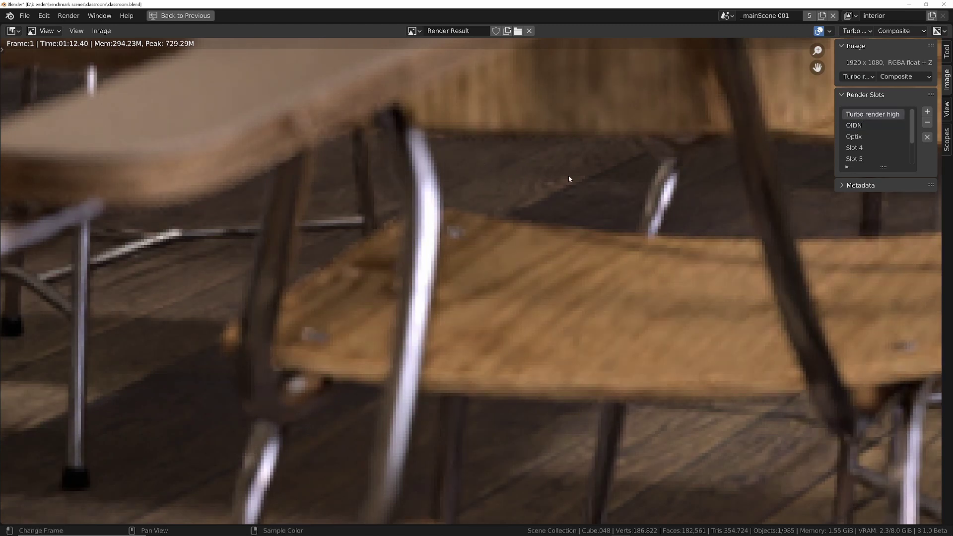
- Compare the floorboards and chair legs below the middle seat in the OIDN, Optix and Turbo render high slots
middle_drag(604, 211, 513, 208)
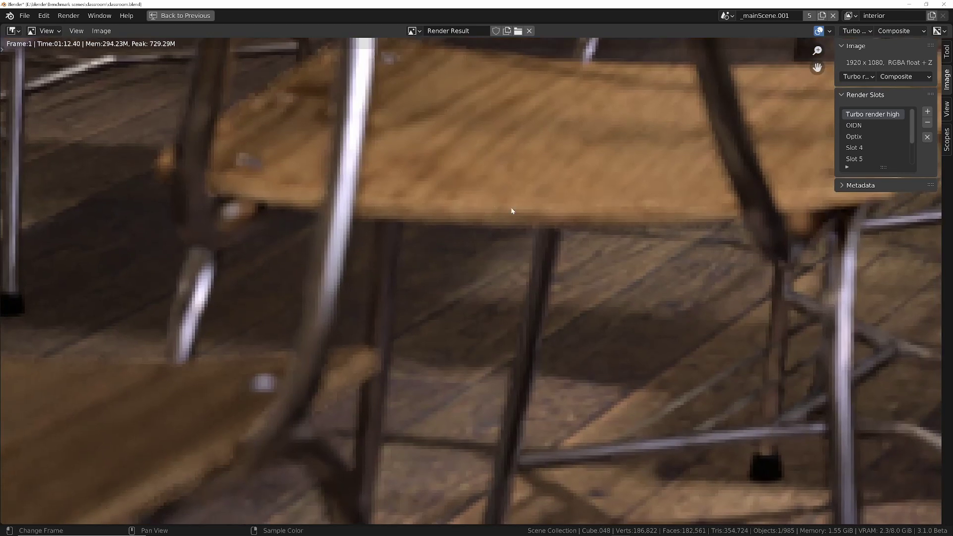
click(869, 125)
click(862, 138)
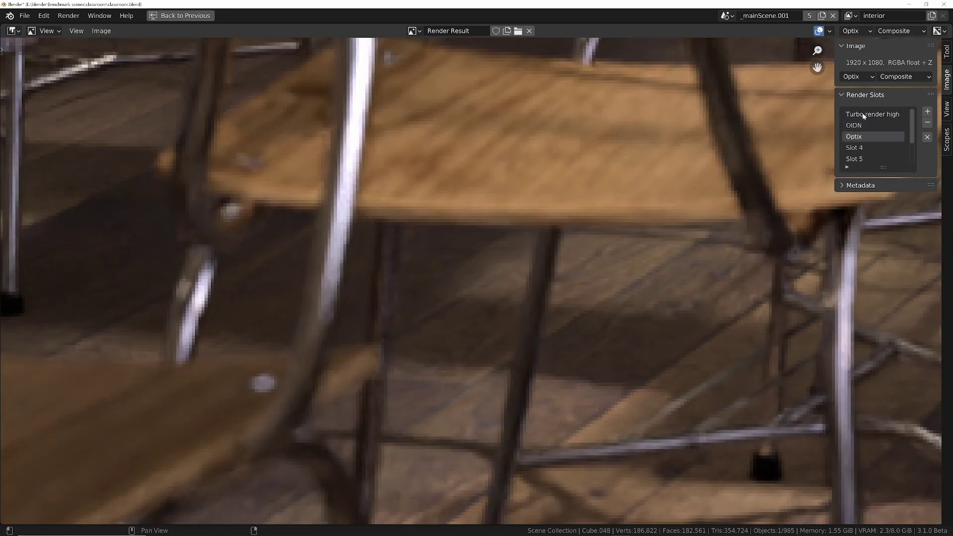
click(864, 116)
- View the whole classroom image in the Turbo render high slot and restore the full compositing layout
scroll(571, 228, down, 6)
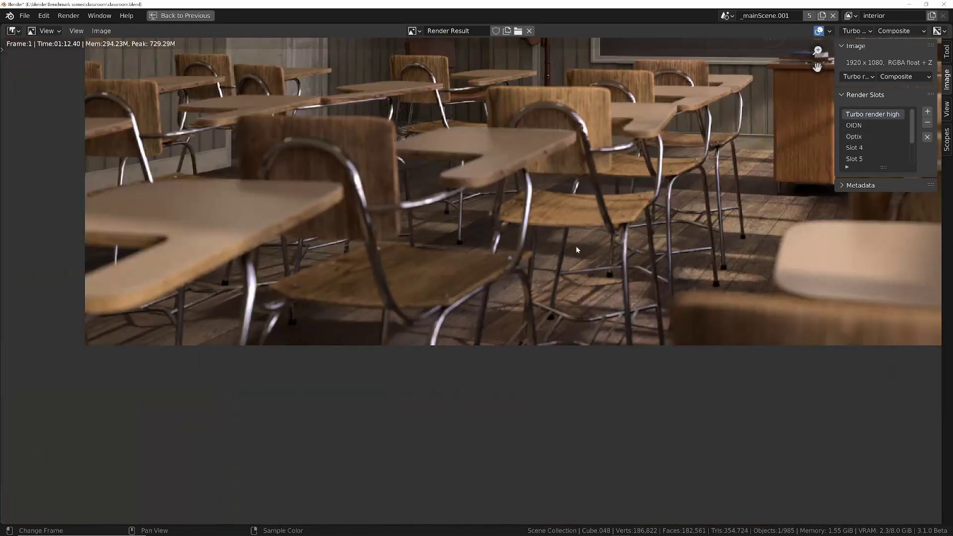
scroll(514, 366, up, 1)
middle_drag(614, 249, 606, 273)
scroll(606, 274, down, 2)
middle_drag(660, 249, 523, 312)
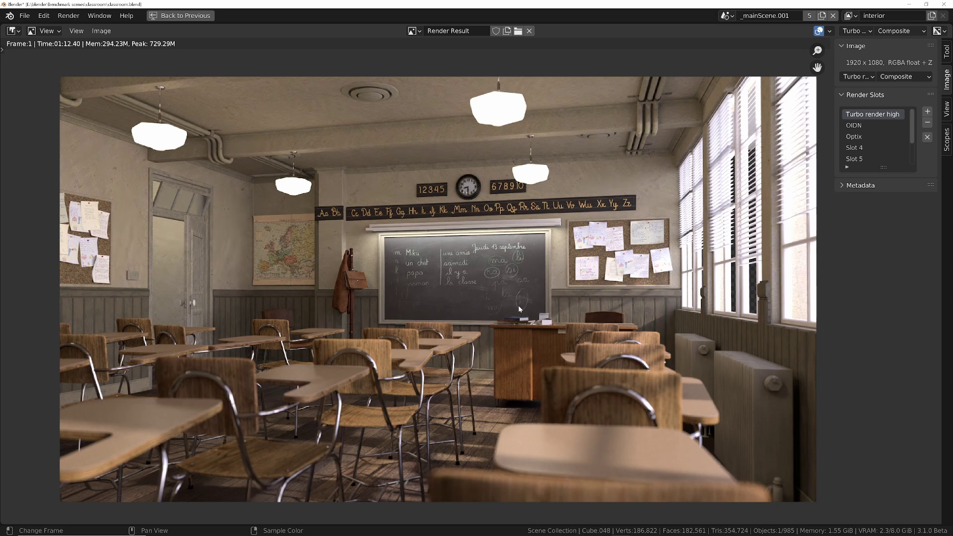
click(195, 16)
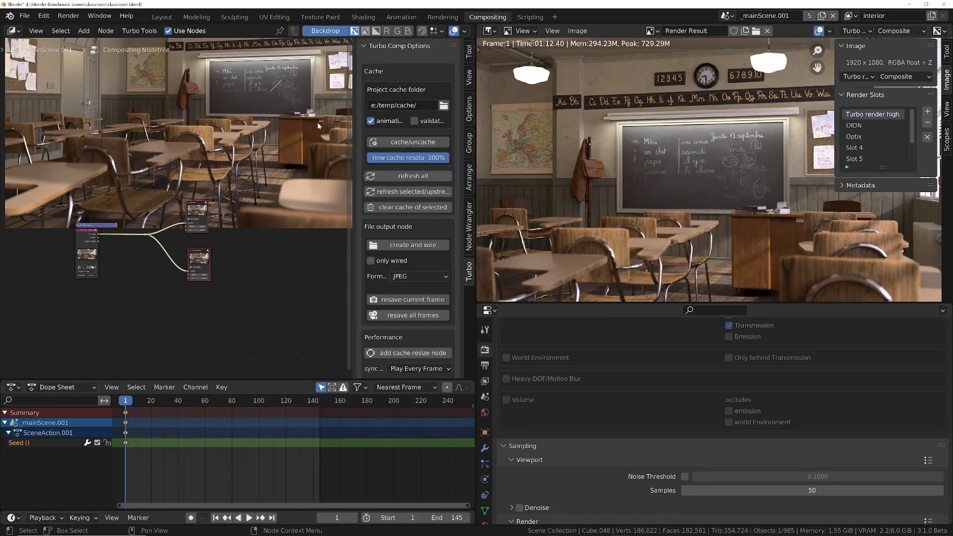
- Switch to the _mainScene scene and examine its complete compositing node tree in a maximized view
click(727, 16)
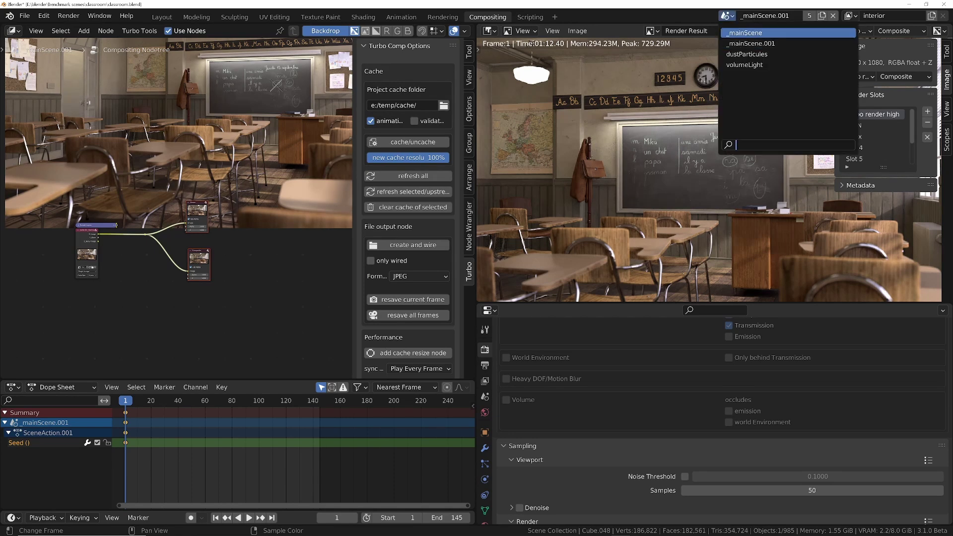
click(746, 32)
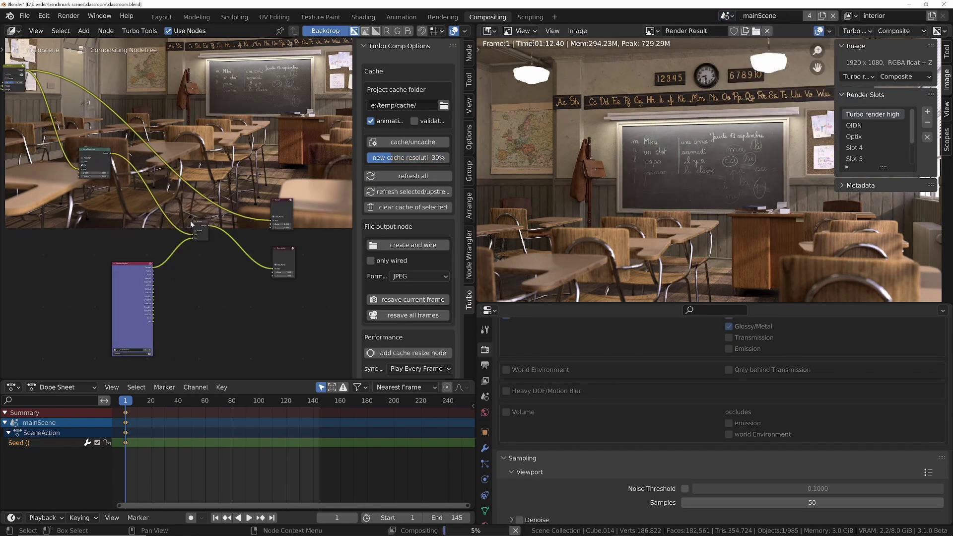
scroll(225, 226, down, 3)
key(ctrl+space)
middle_drag(268, 228, 479, 290)
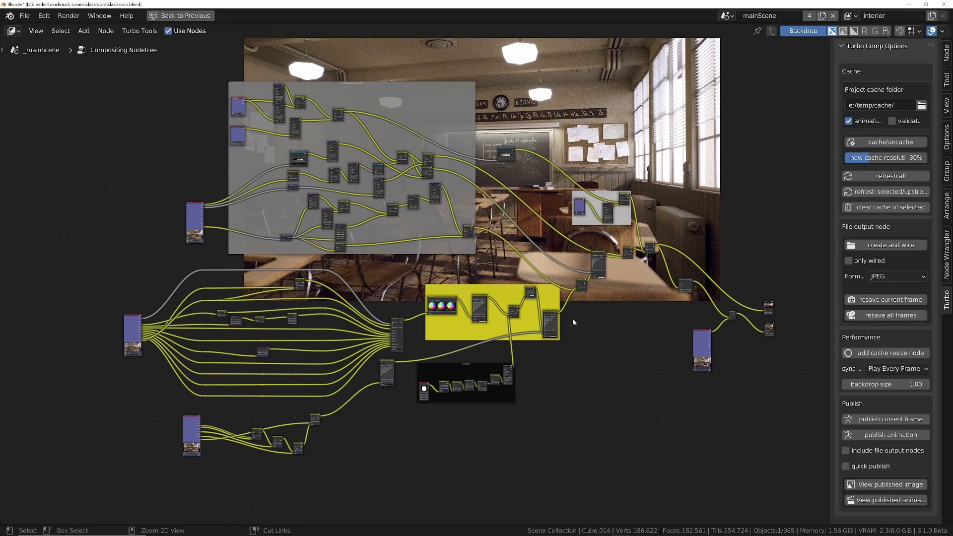
key(ctrl+space)
- Review which data, light and Cryptomatte render passes are enabled for the view layer
click(489, 381)
scroll(581, 437, down, 3)
scroll(618, 341, up, 5)
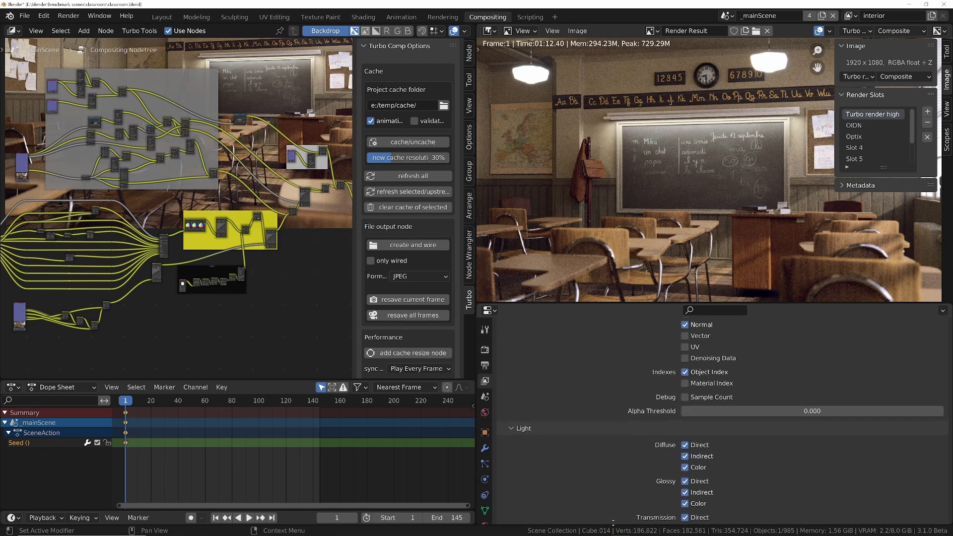
scroll(618, 341, down, 10)
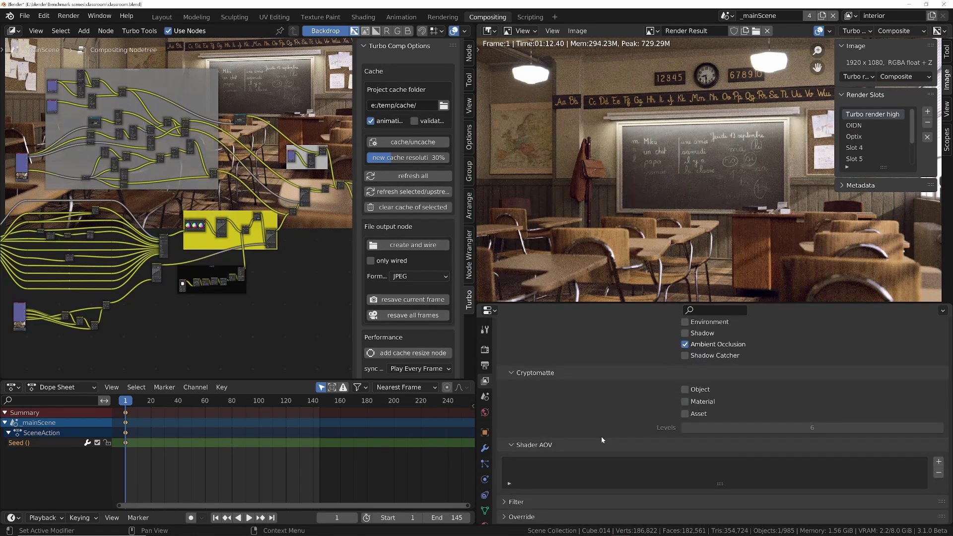
- Enable Compositing in the post-processing pipeline of the output settings
click(485, 365)
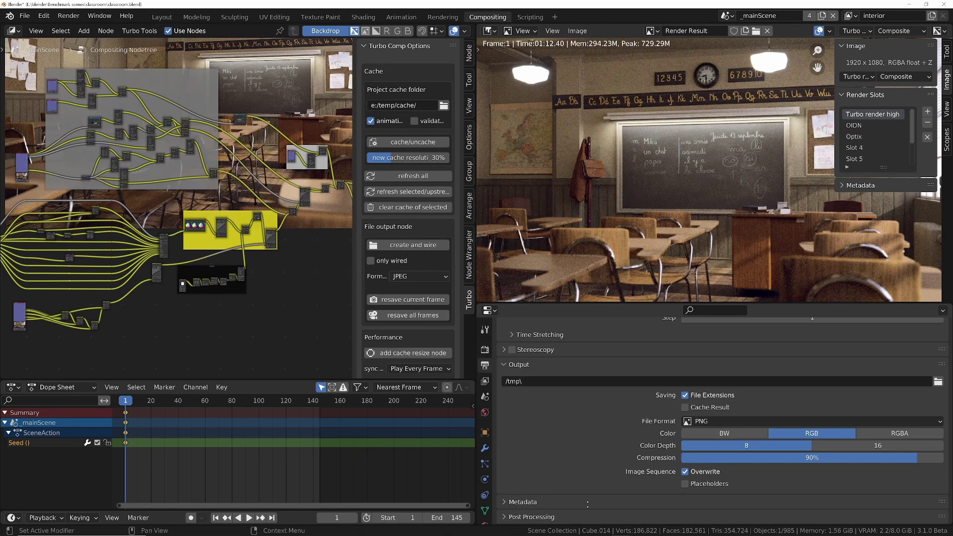
scroll(607, 372, down, 2)
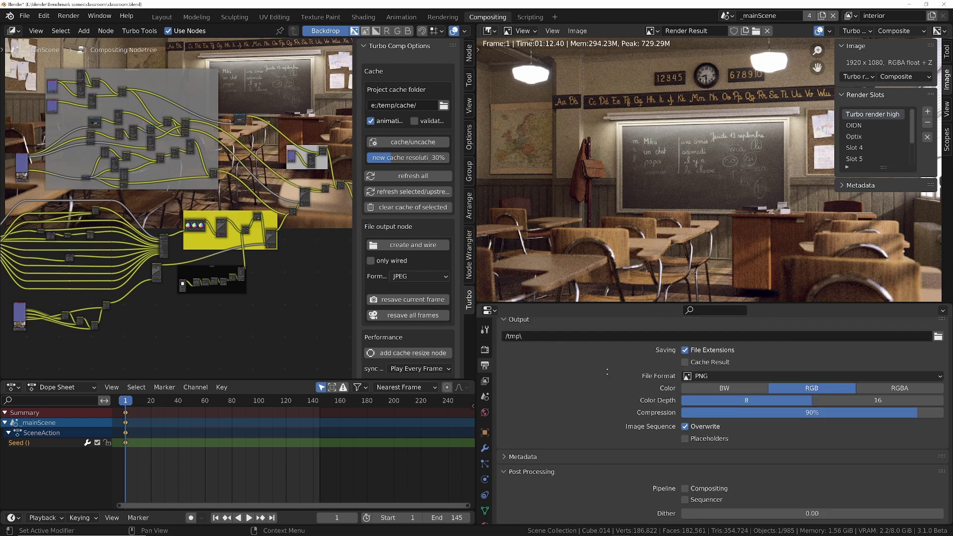
click(686, 489)
- Rename render slot 4 as Turbo render party trick
double_click(855, 148)
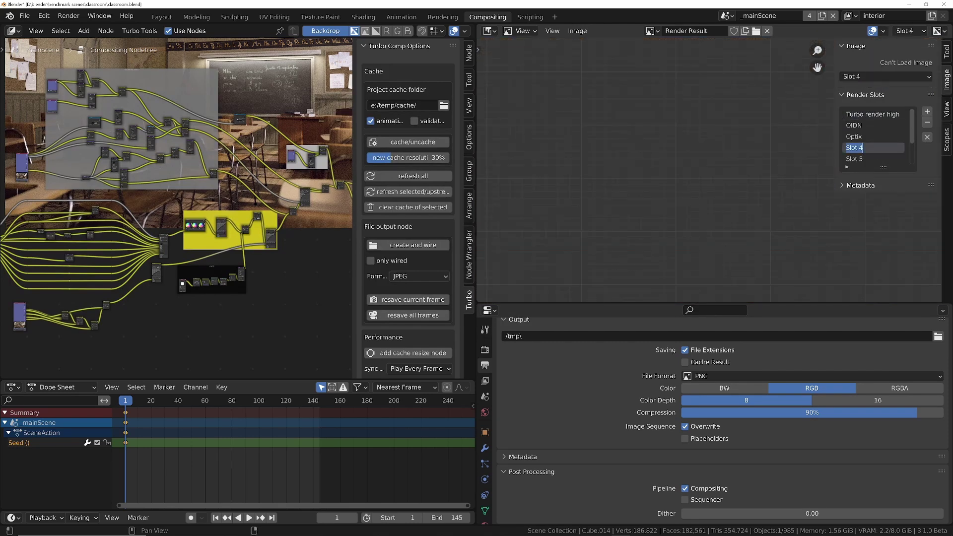
text(Turbo render party trick)
key(Return)
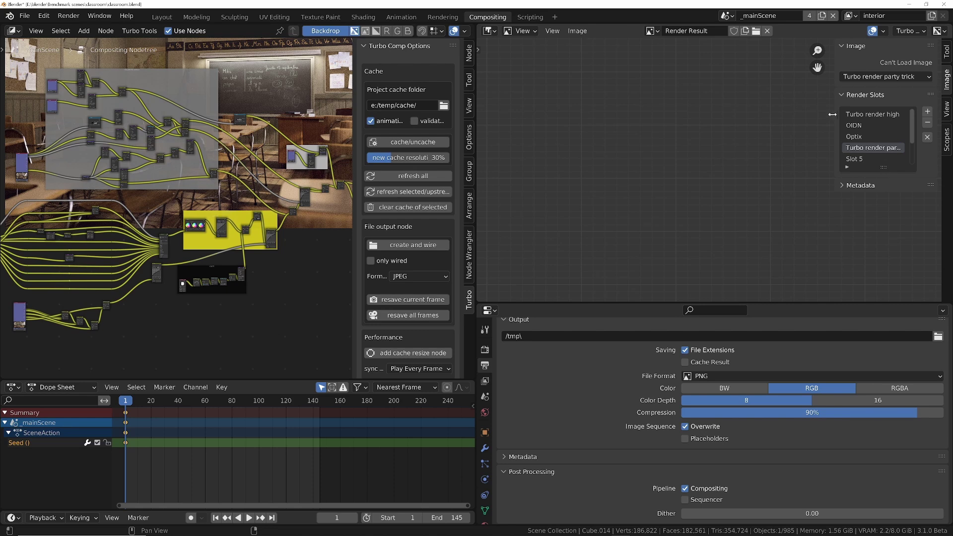
- Widen the image sidebar to fit the full slot name and make the node editor taller
drag(835, 114, 809, 115)
scroll(214, 278, down, 2)
drag(179, 382, 179, 437)
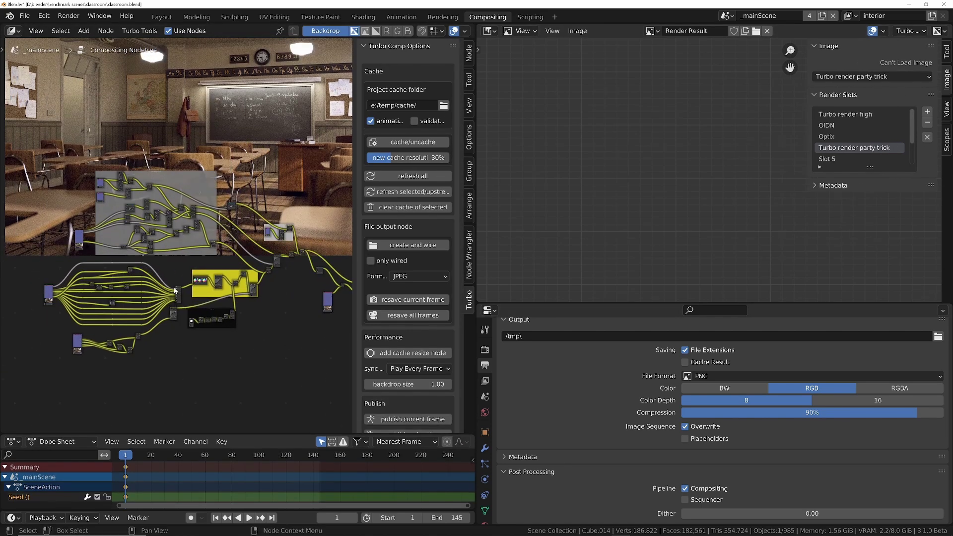
- Enable Turbo Render for the scene and set the render device to GPU Compute
click(485, 350)
scroll(573, 496, up, 5)
click(622, 433)
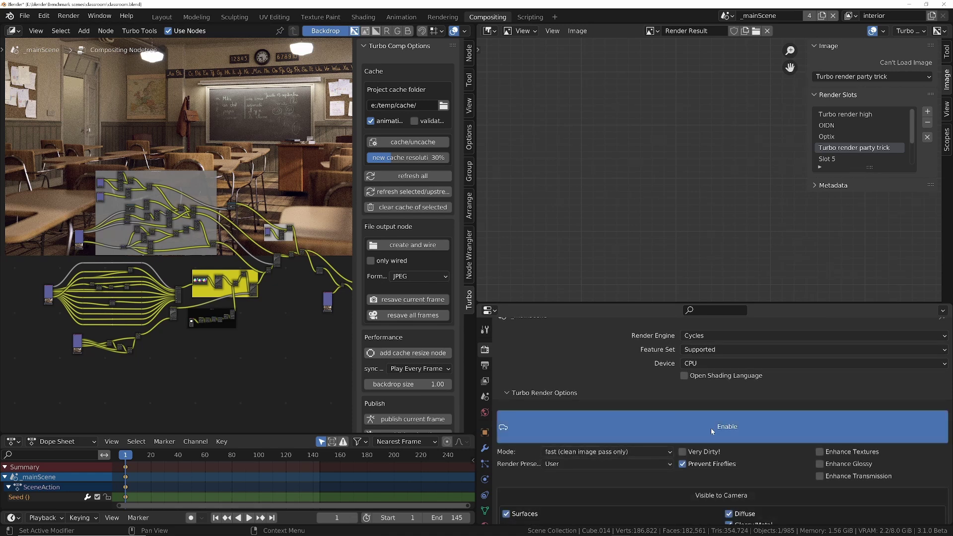
click(713, 364)
click(706, 377)
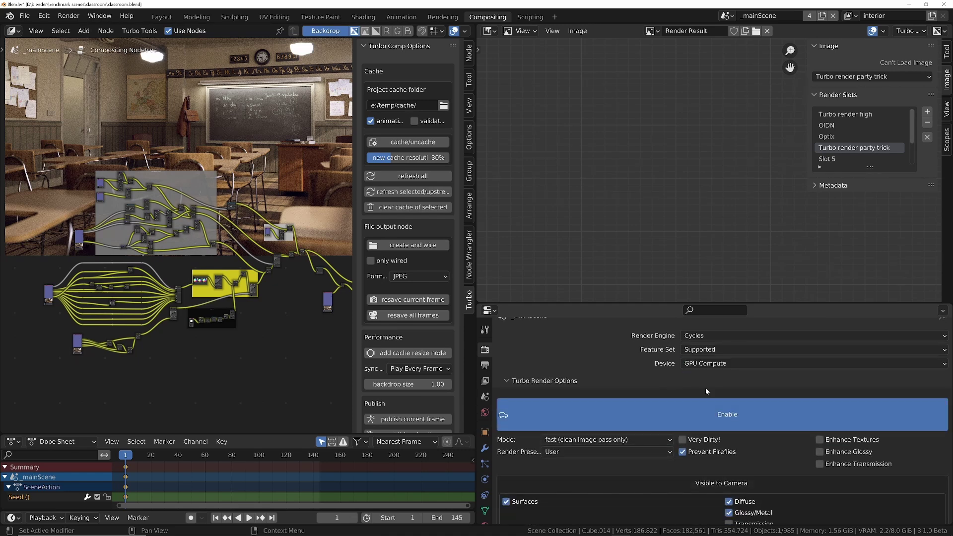
- Set Turbo Render to slow (clean passes) mode with Very Dirty! on, the High preset and Transmission marked as visible to camera
scroll(586, 439, down, 3)
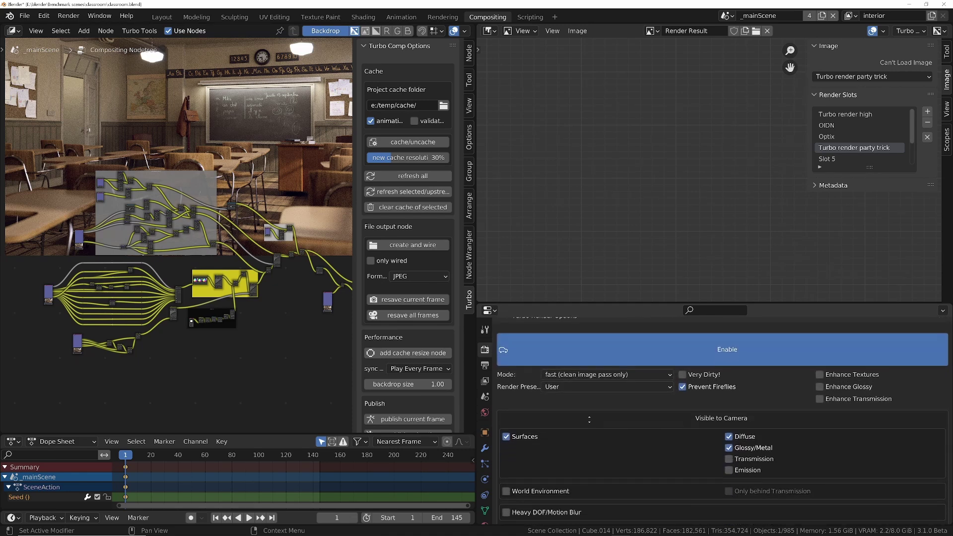
click(551, 365)
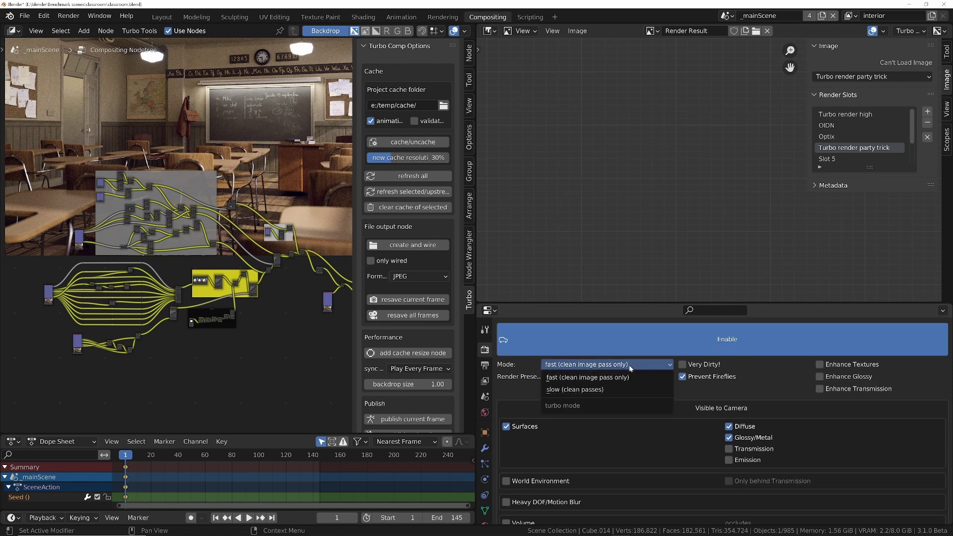
click(558, 392)
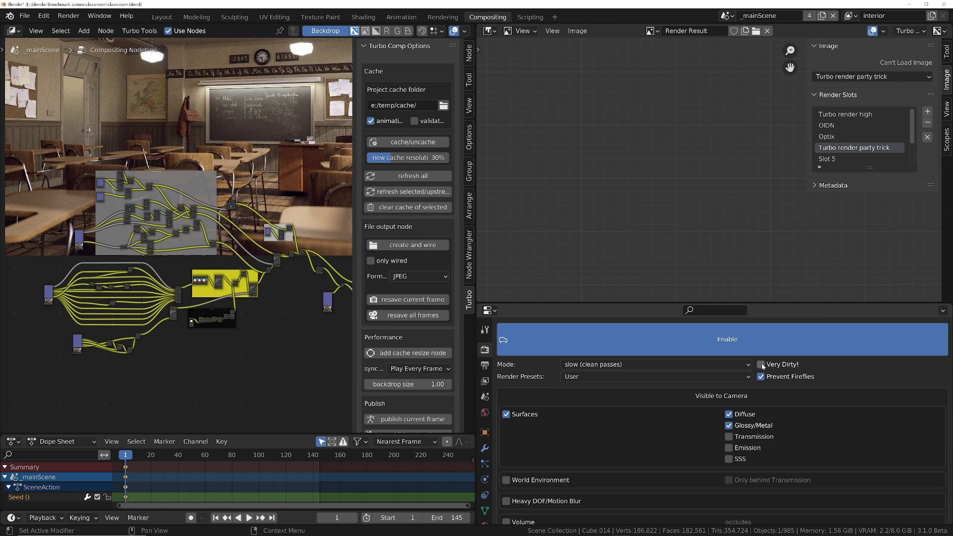
click(762, 365)
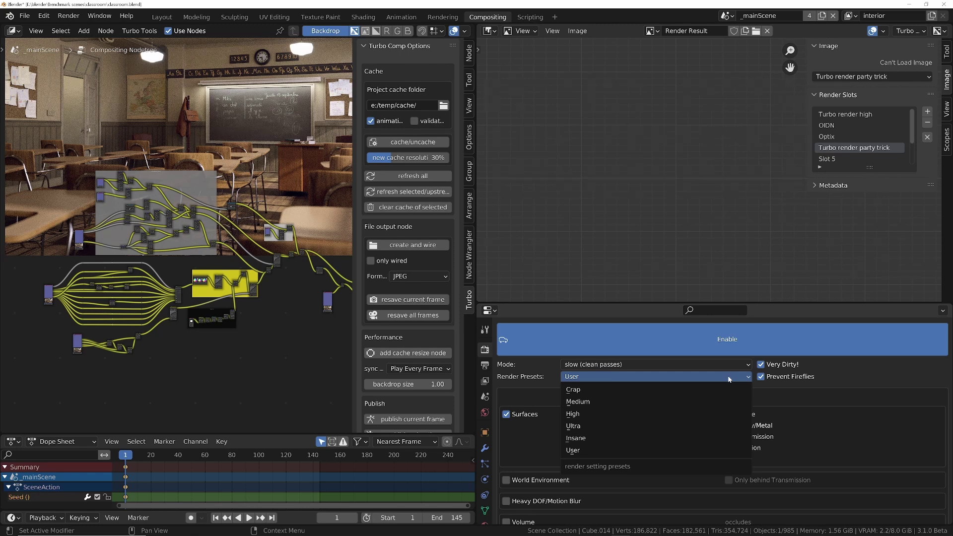
click(575, 415)
click(730, 437)
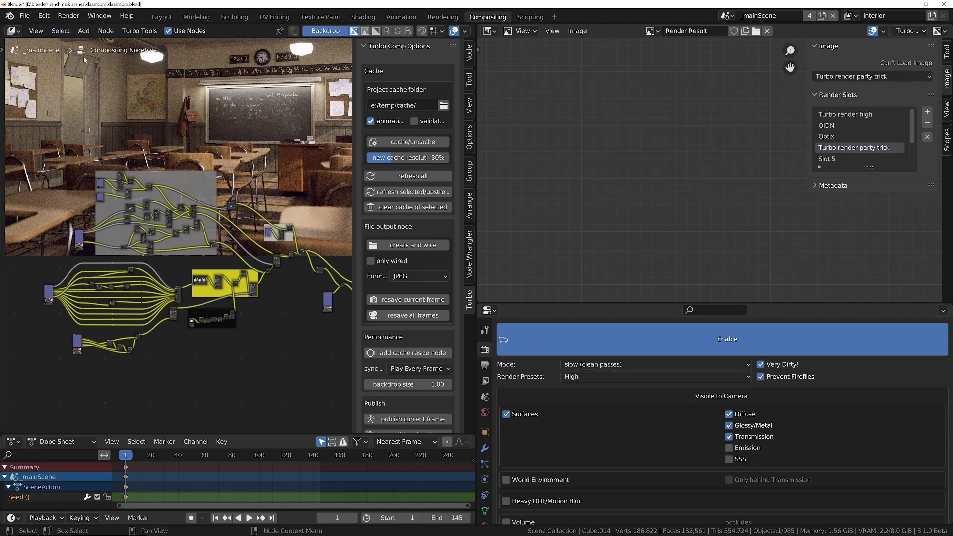
- Check the remaining Turbo Render options and render the image into the Turbo render party trick slot
scroll(509, 487, down, 1)
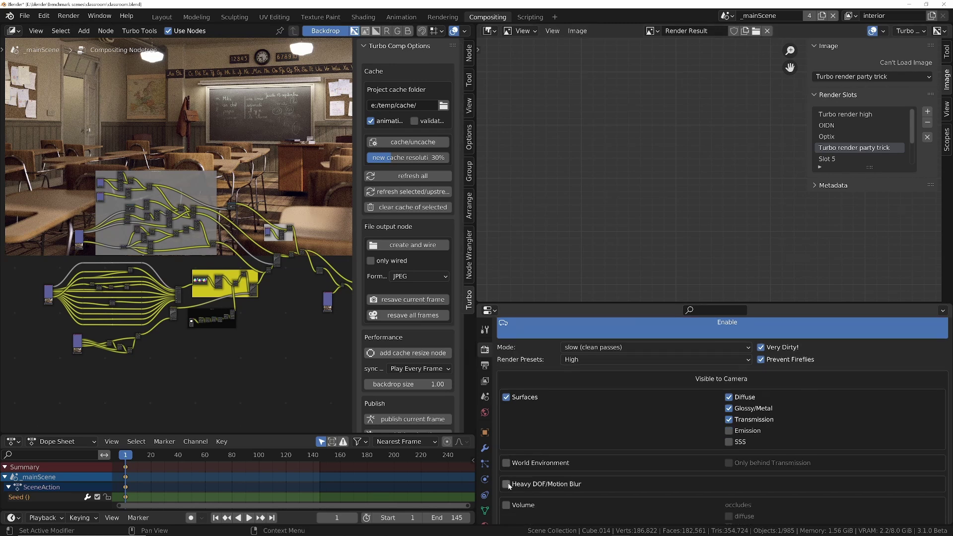
scroll(794, 398, up, 3)
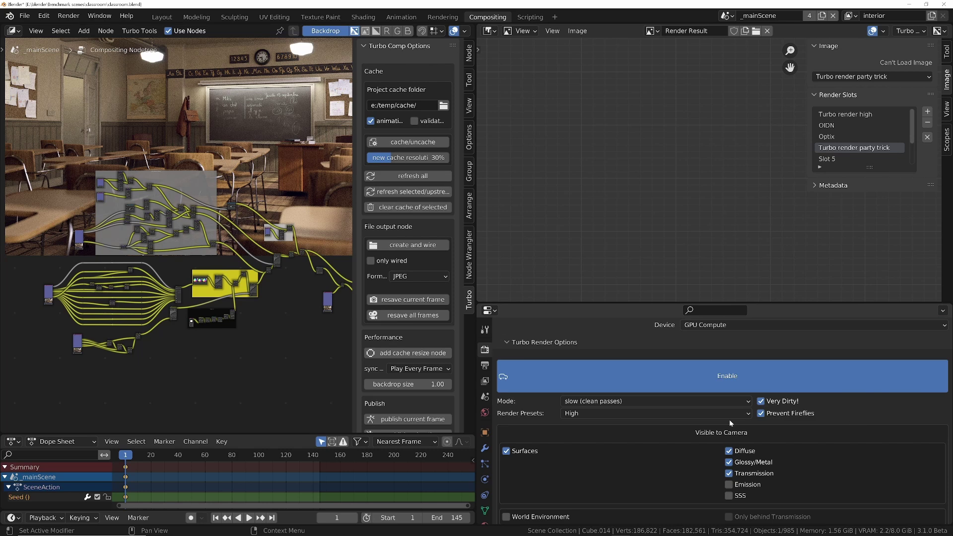
scroll(614, 392, down, 2)
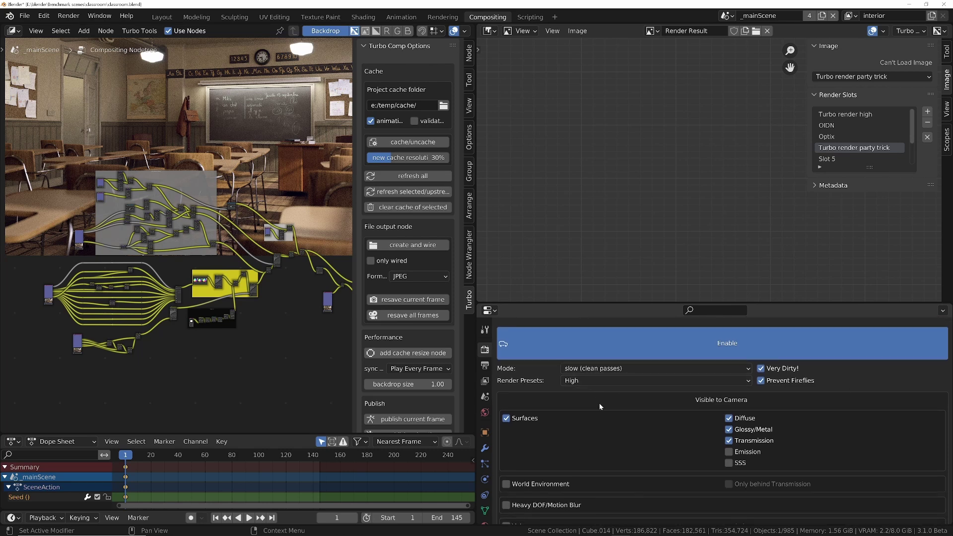
scroll(600, 396, up, 2)
click(70, 17)
click(99, 29)
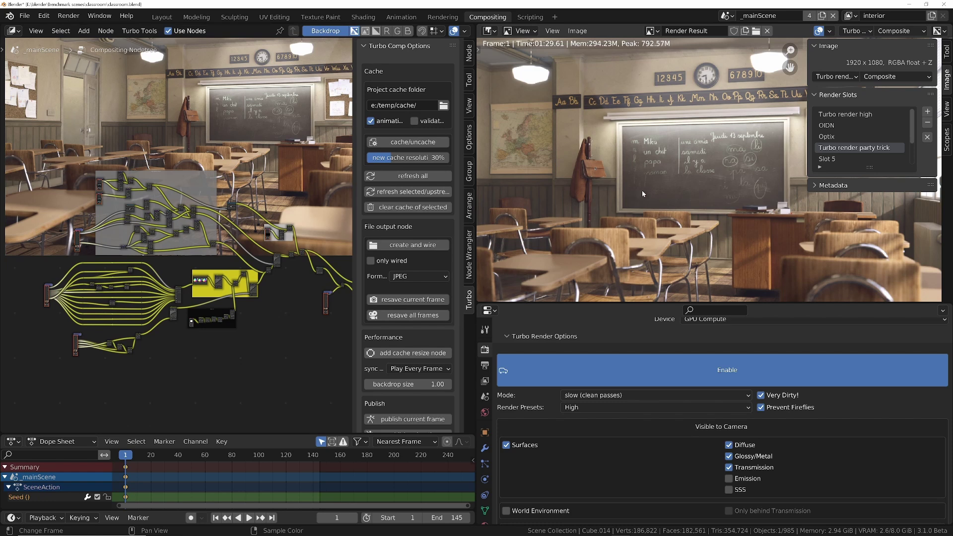
- Show the second Optix slot in an enlarged image view and examine the noise around the blackboard, map and desks
click(827, 159)
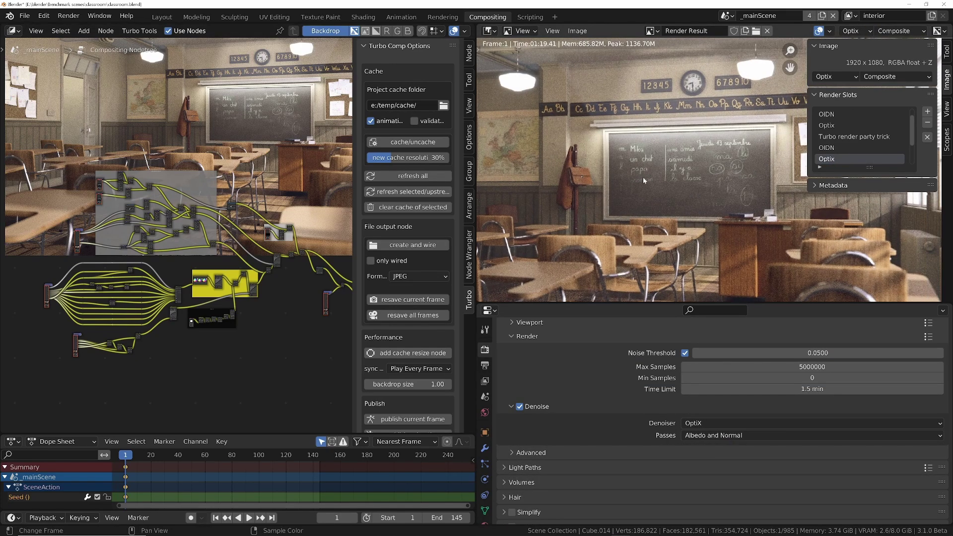
key(ctrl+space)
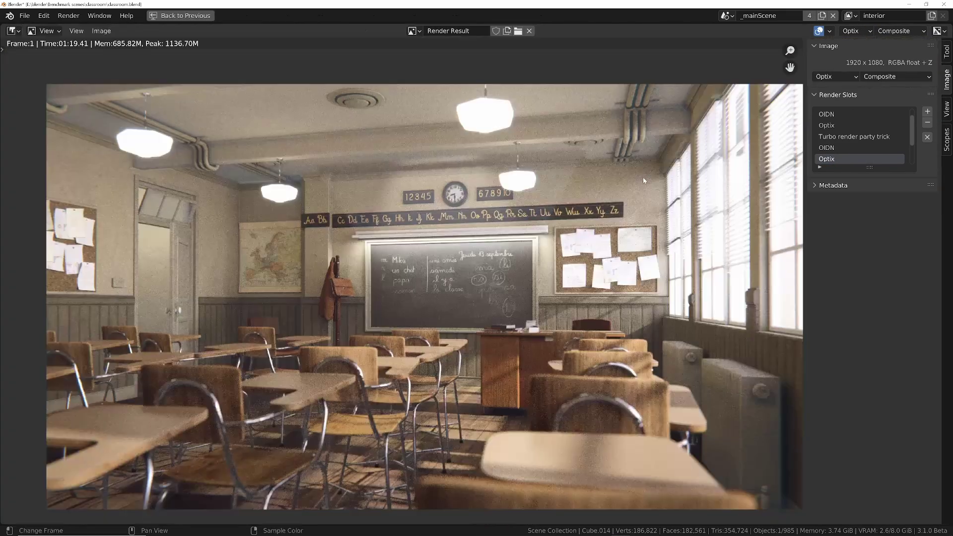
scroll(412, 306, up, 3)
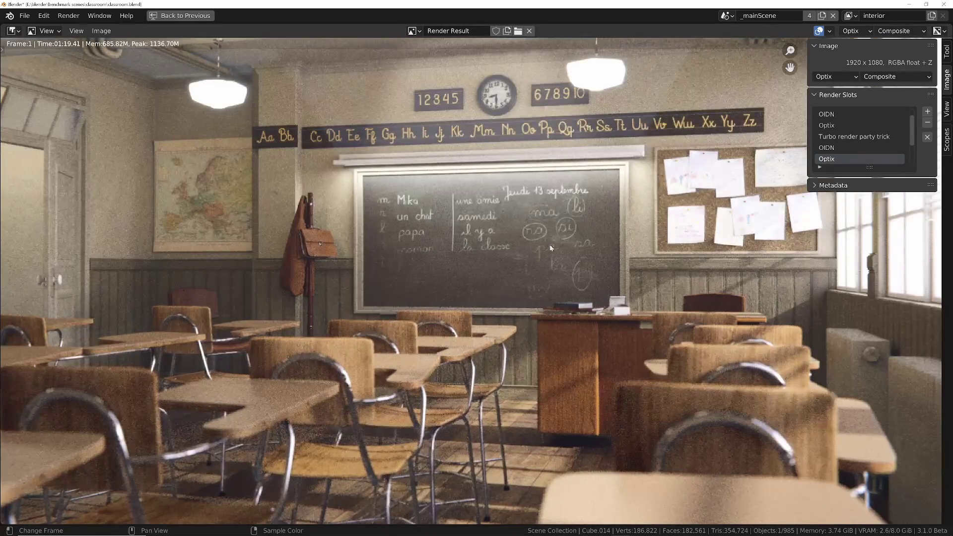
scroll(390, 317, up, 2)
middle_drag(391, 317, 507, 309)
scroll(508, 309, down, 3)
middle_drag(330, 298, 447, 270)
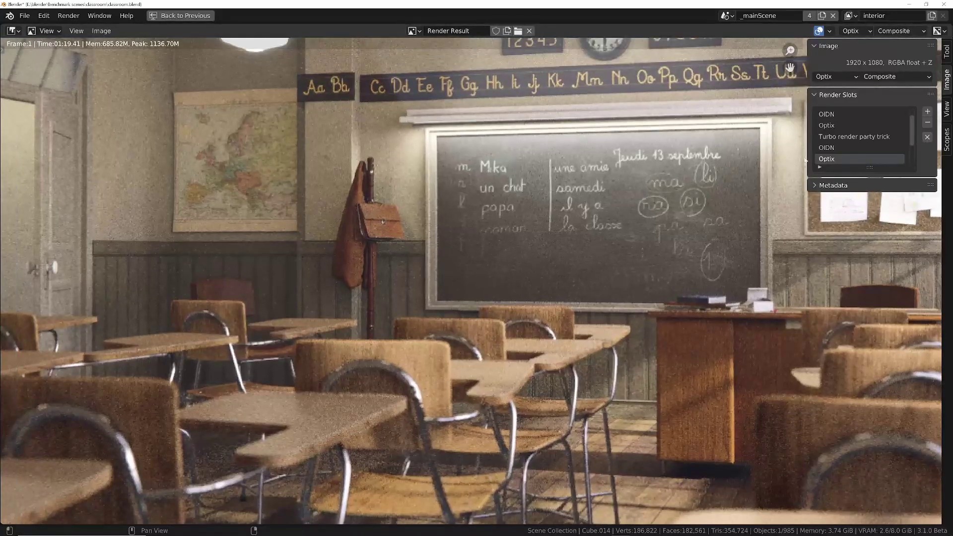
- Examine the composited OIDN slot around the blackboard writing, closely and at a wider view
click(826, 148)
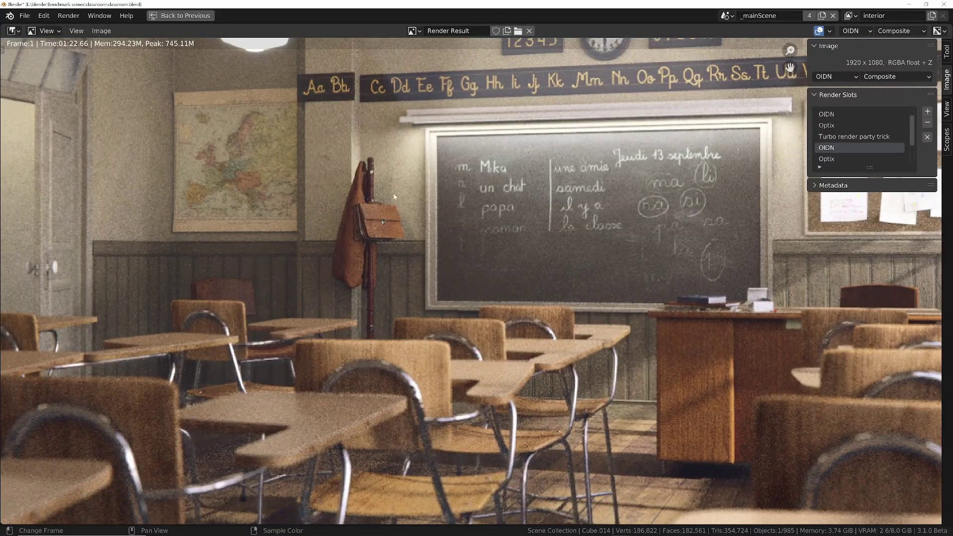
scroll(198, 232, down, 2)
scroll(197, 232, up, 7)
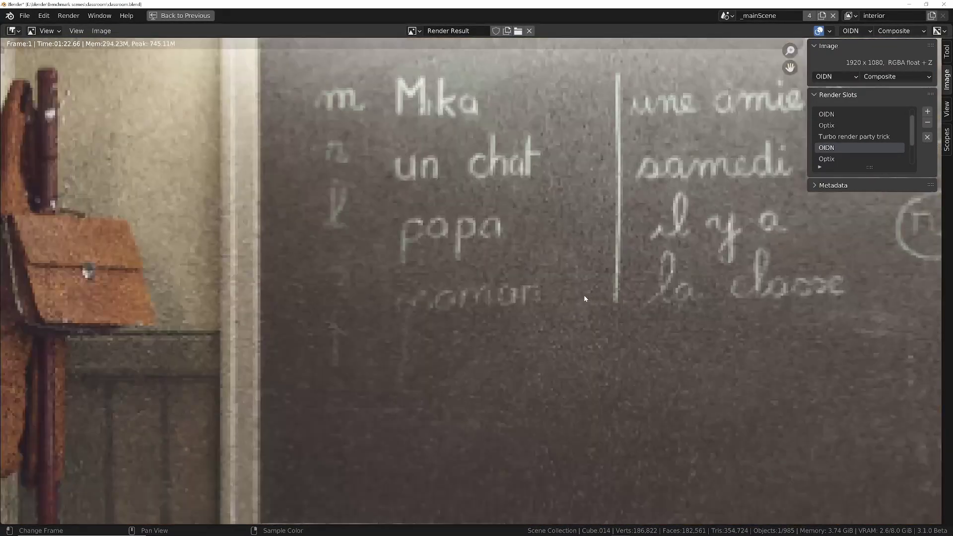
scroll(389, 236, down, 5)
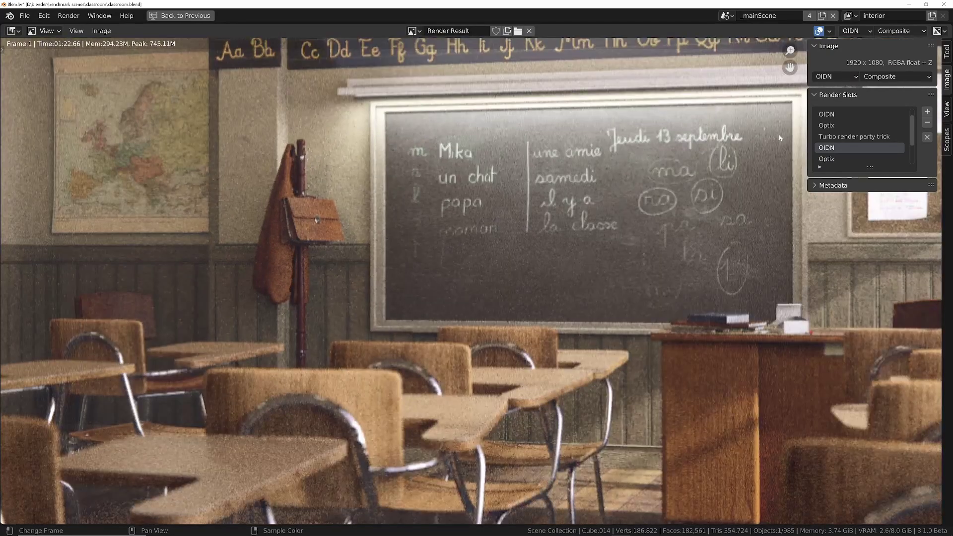
- Compare the same area in the Turbo render party trick slot and restore the split layout
click(837, 136)
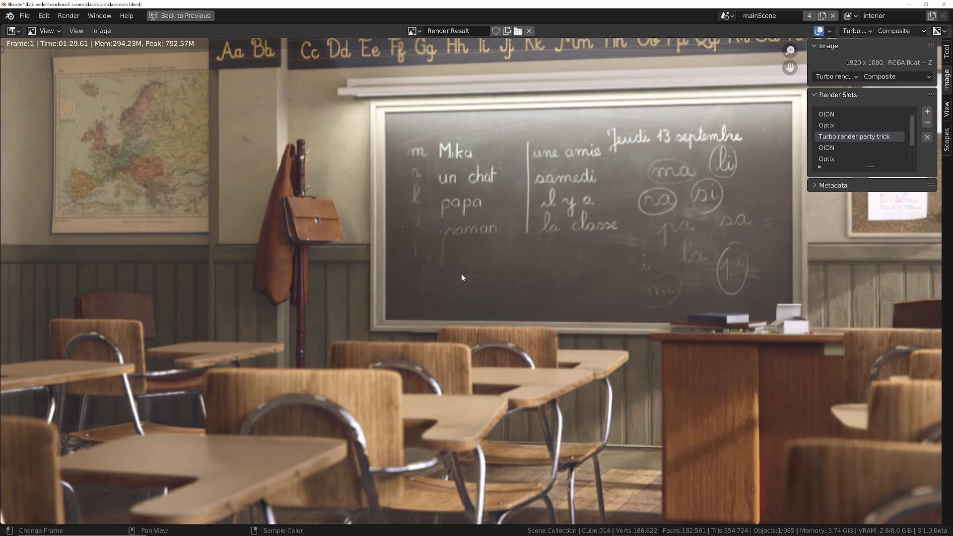
scroll(585, 276, down, 3)
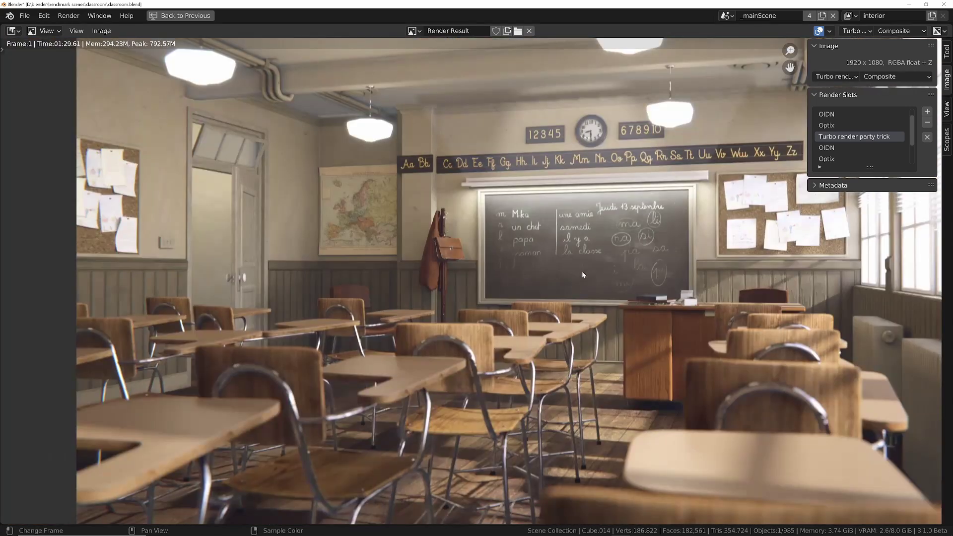
key(ctrl+space)
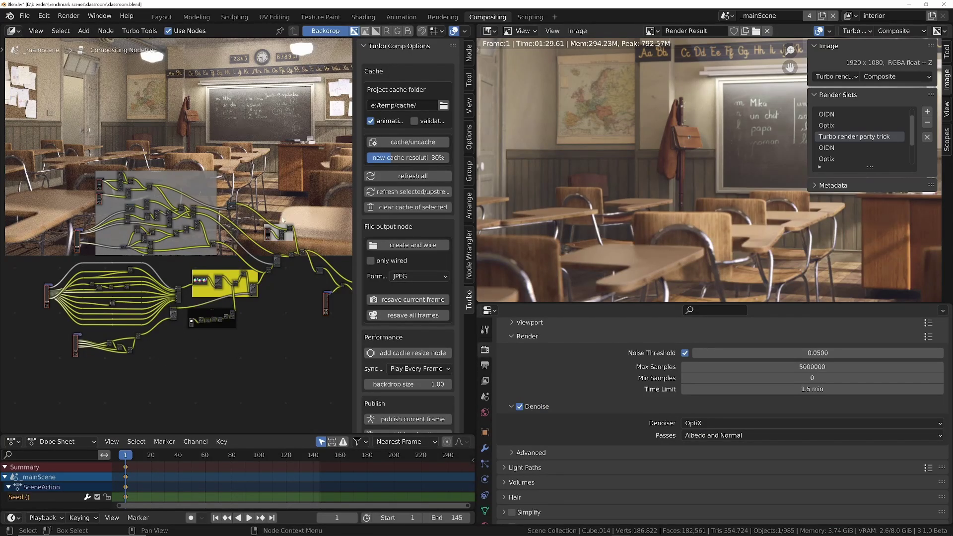
- Examine the cached render layer passes feeding the compositing tree and the Turbo Render camera visibility options
scroll(50, 303, up, 2)
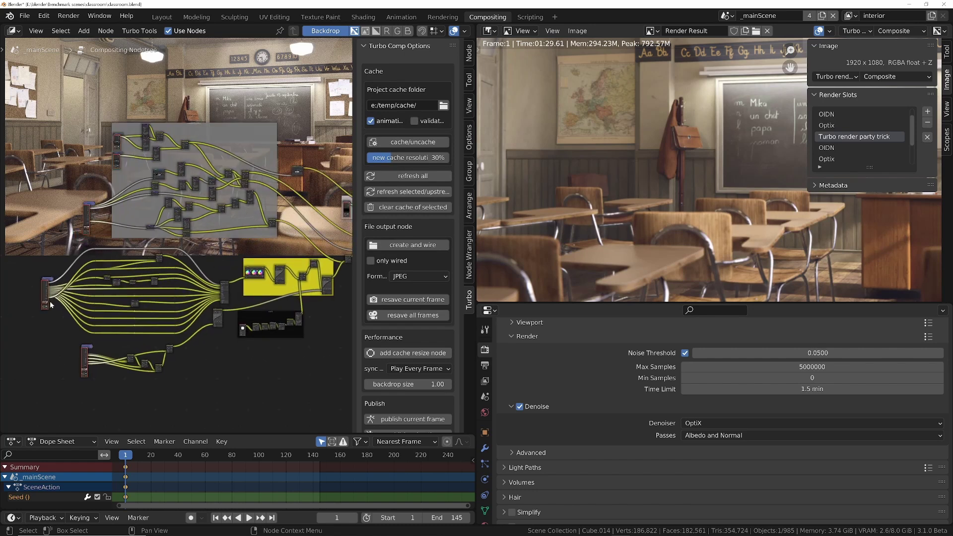
scroll(83, 288, up, 5)
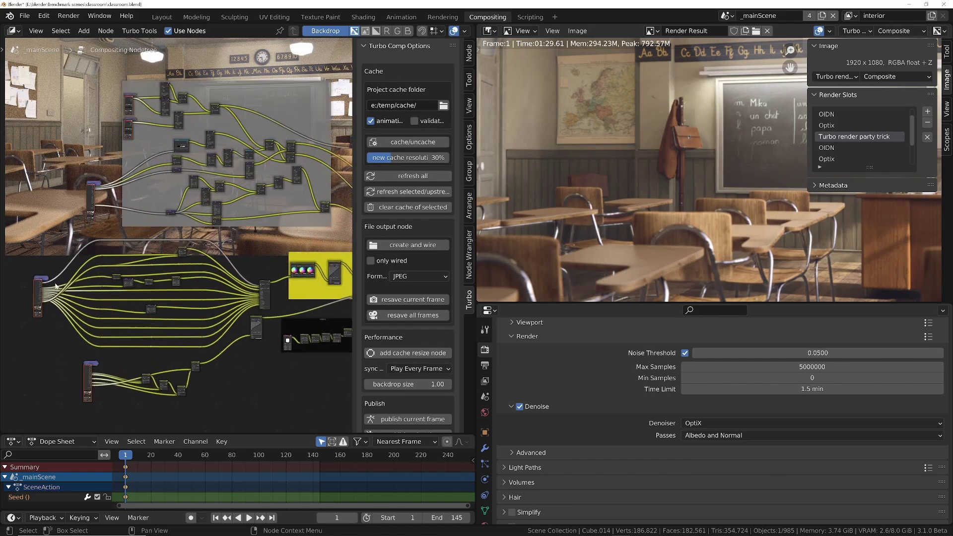
scroll(72, 285, up, 2)
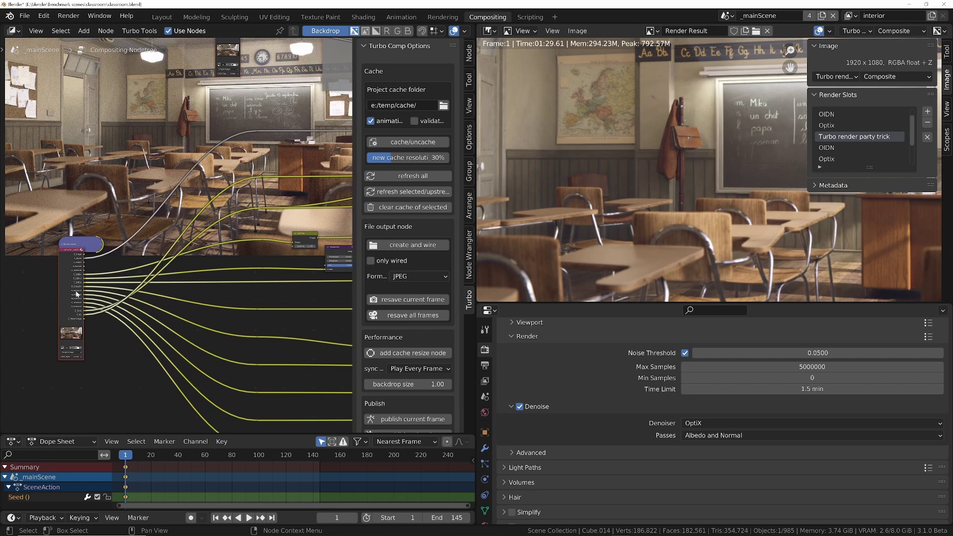
scroll(77, 280, up, 2)
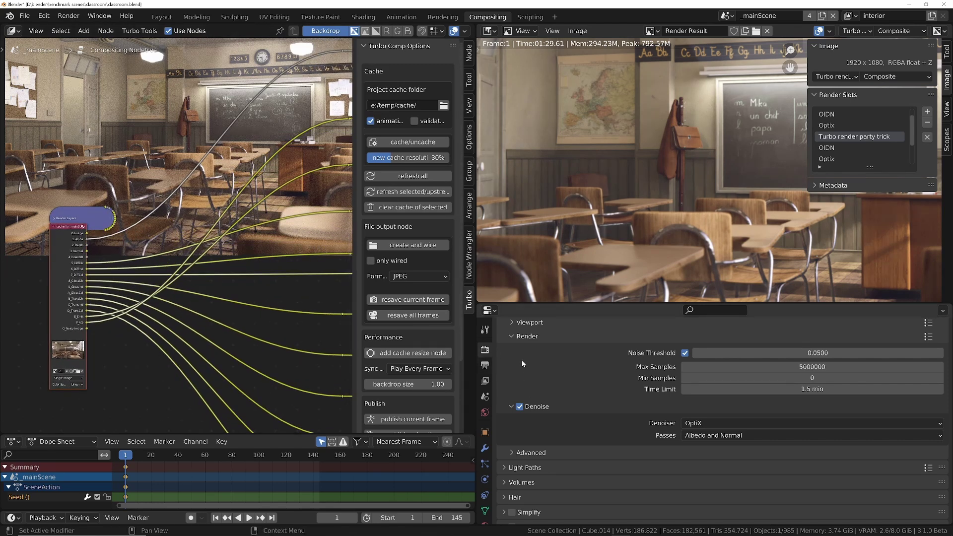
scroll(533, 362, up, 10)
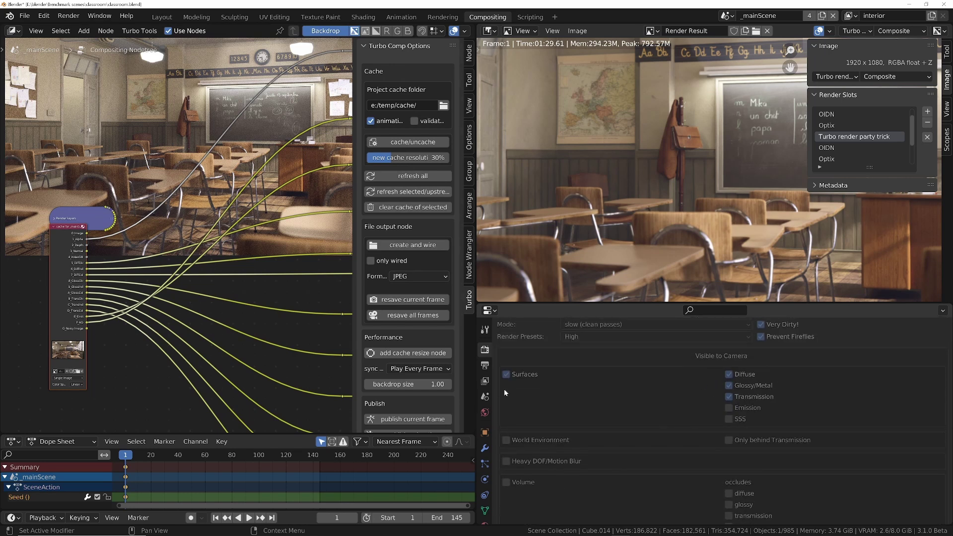
scroll(76, 251, down, 3)
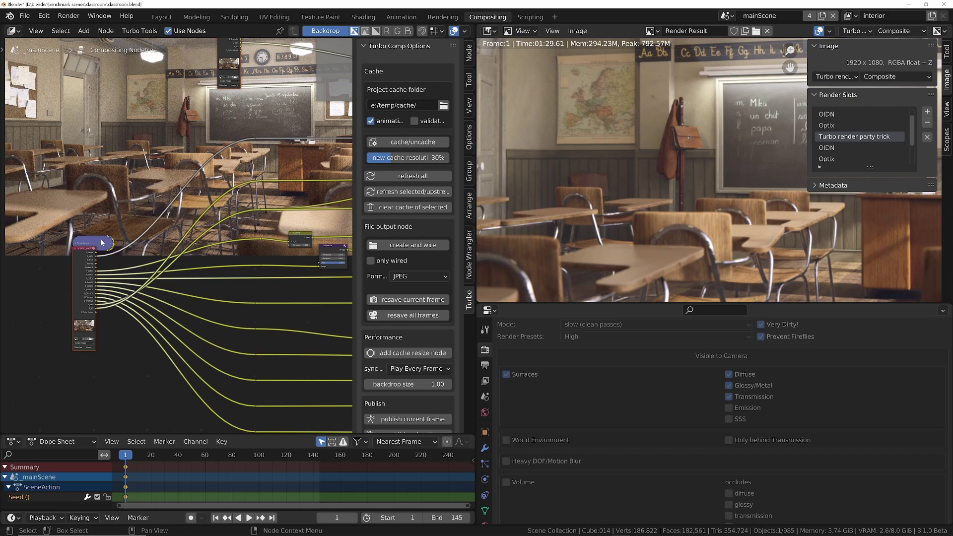
key(Home)
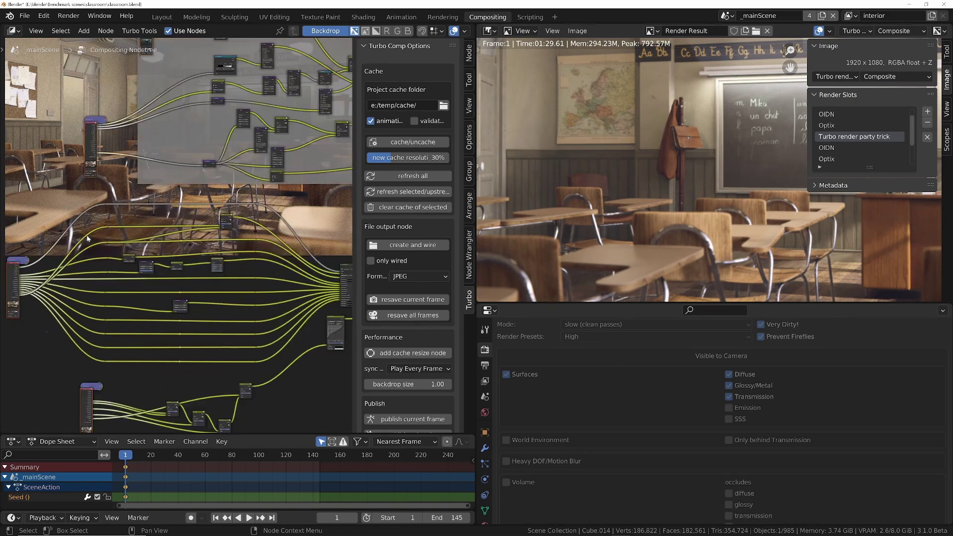
scroll(184, 284, down, 3)
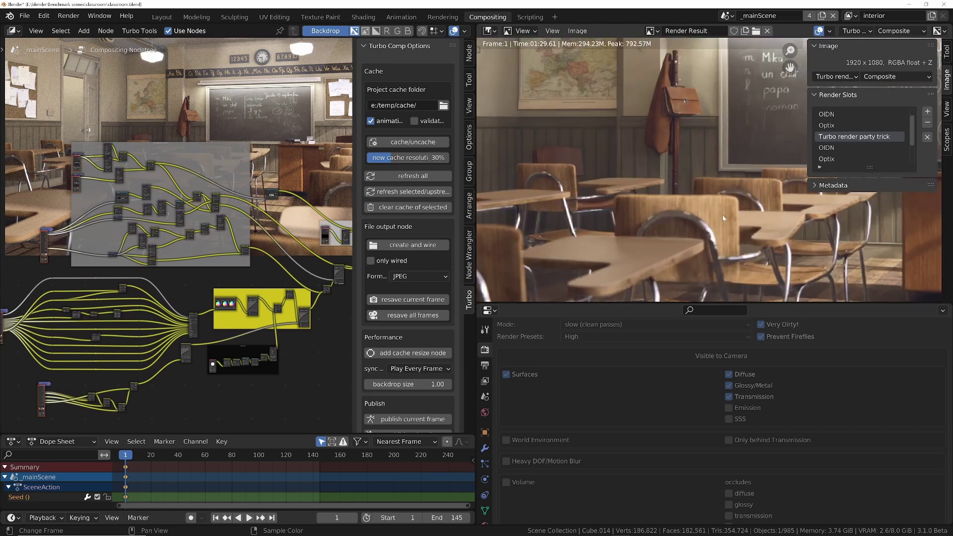
- Enlarge the node editor, move the Switch node away from the outputs and cache it at 100% resolution
key(ctrl+space)
ctrl+shift+click(376, 324)
scroll(372, 325, up, 3)
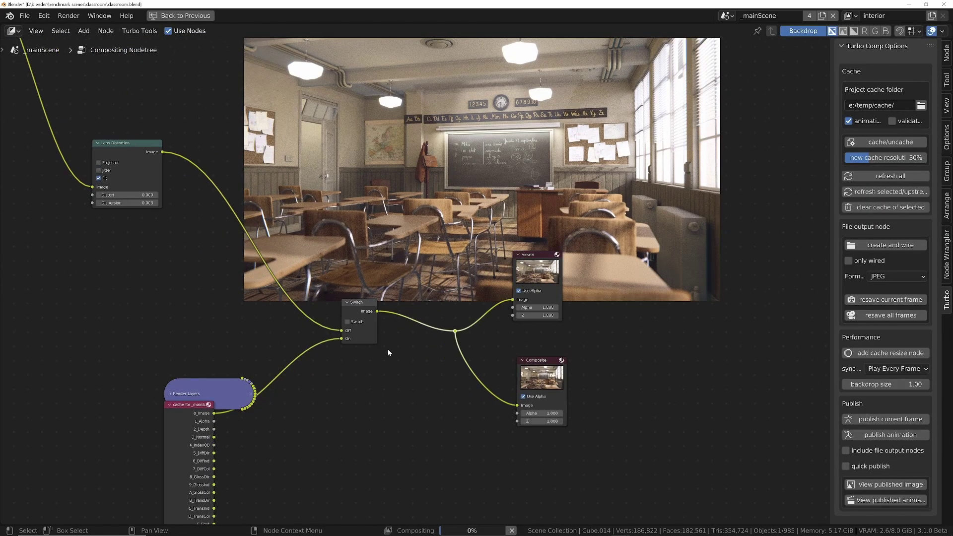
key(g)
click(378, 388)
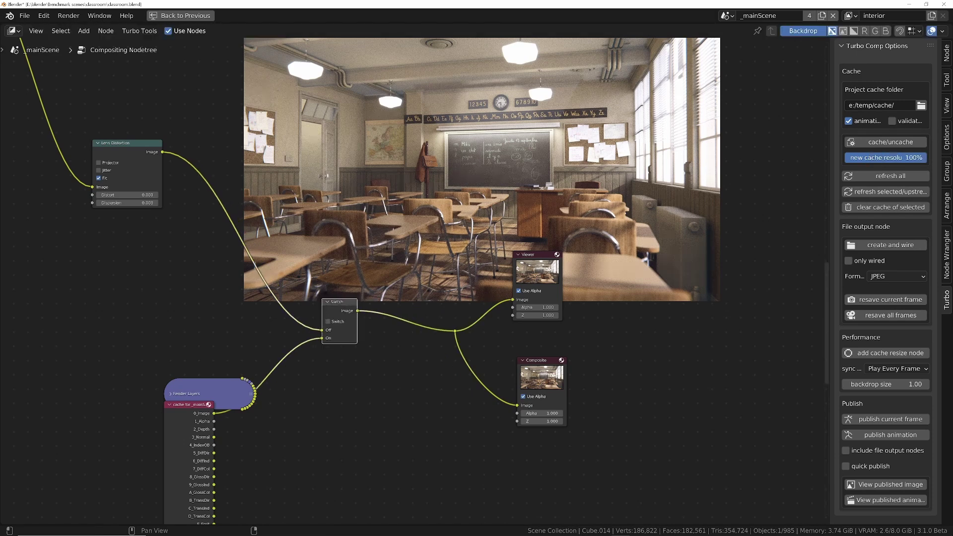
click(874, 143)
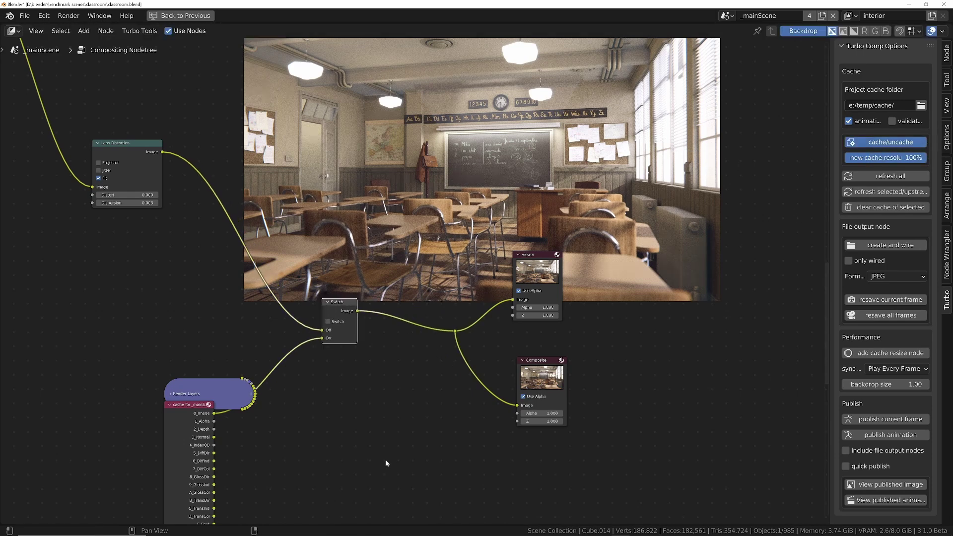
- Try an RGB Curves node between the cached Switch node and the outputs, and remove it
scroll(339, 353, up, 2)
key(shift+a)
text(rgb)
key(Return)
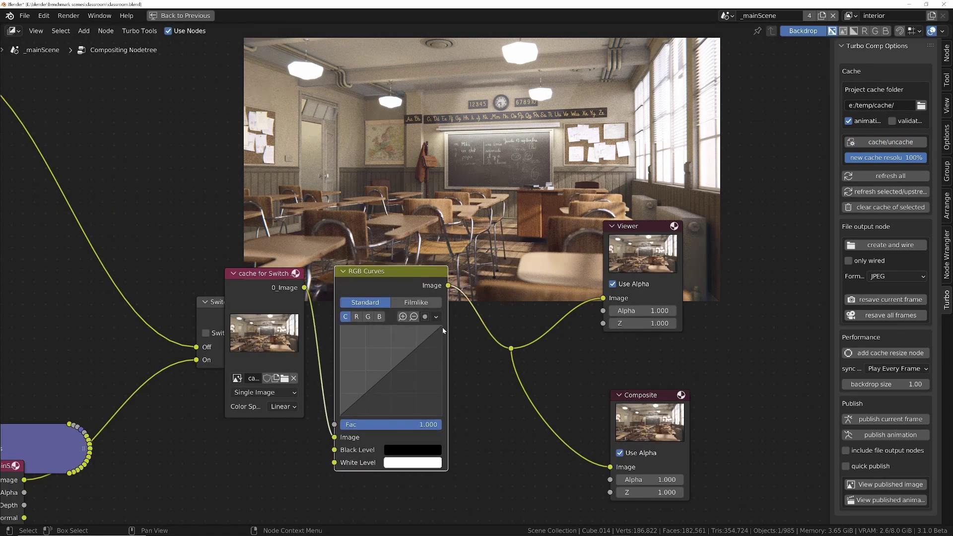
key(Escape)
scroll(319, 342, down, 2)
scroll(319, 341, down, 1)
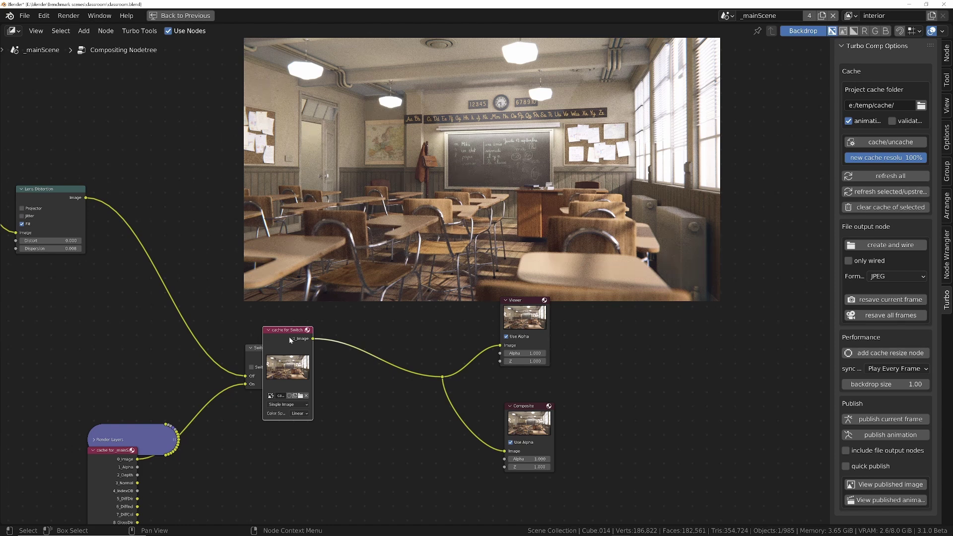
- Set the new cache resolution to 30%, add a reroute after the cached Switch node and cache that reroute
middle_drag(333, 350, 617, 356)
scroll(300, 360, up, 3)
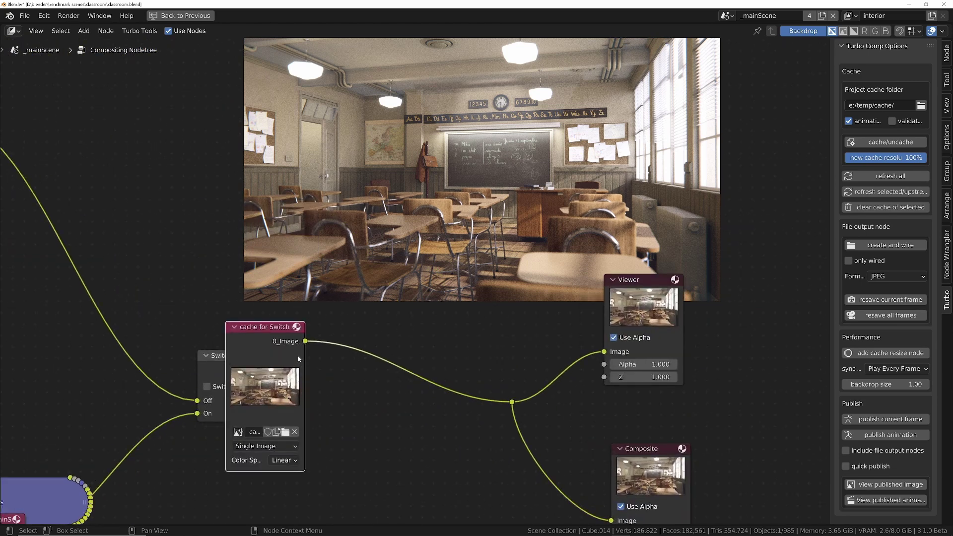
click(887, 158)
key(Return)
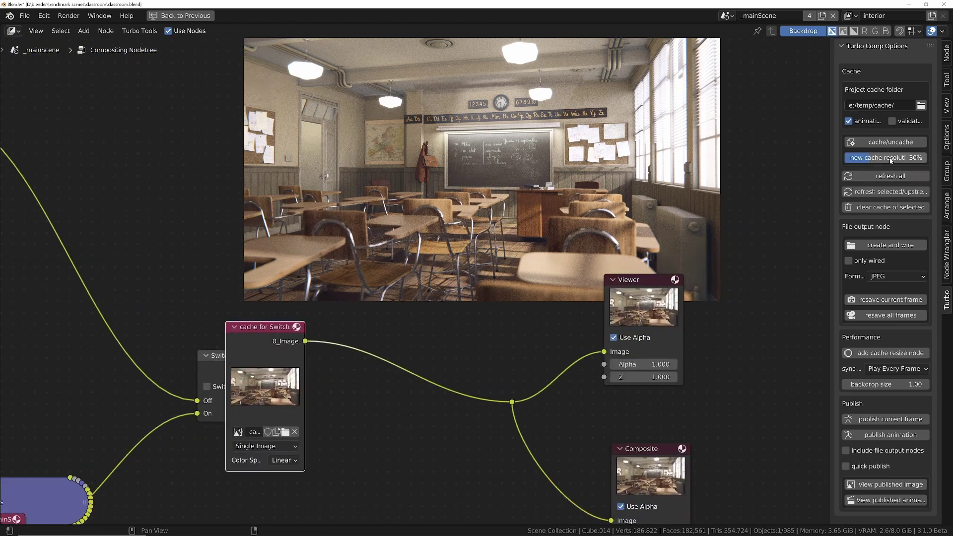
shift+right_drag(341, 333, 345, 352)
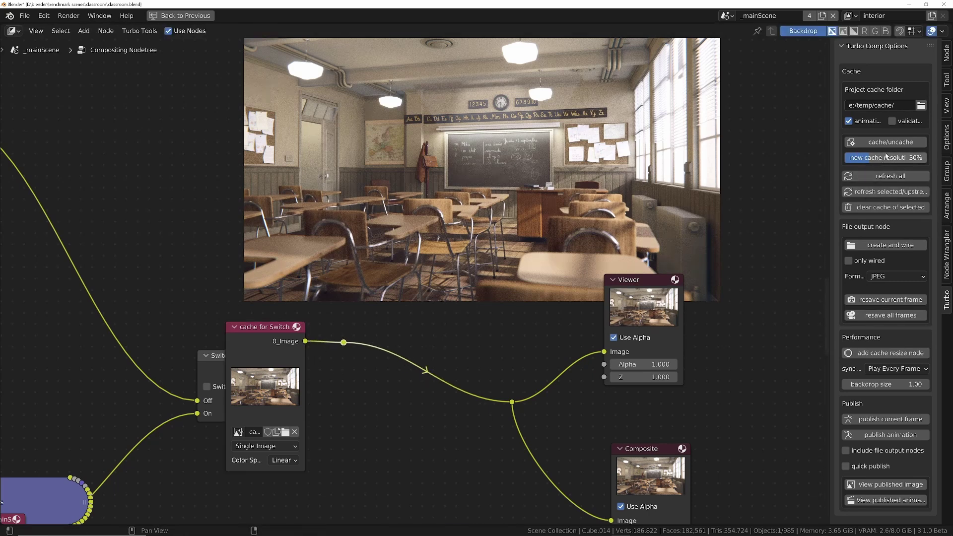
click(900, 143)
- Review the whole compositing tree and play the cached animation over frames 1 to 30 in the backdrop
scroll(430, 350, down, 6)
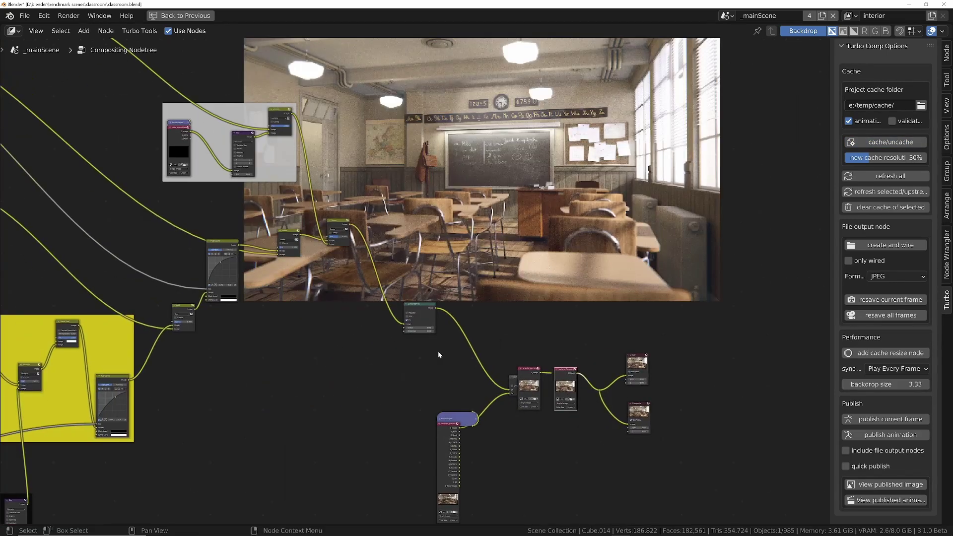
scroll(429, 348, down, 3)
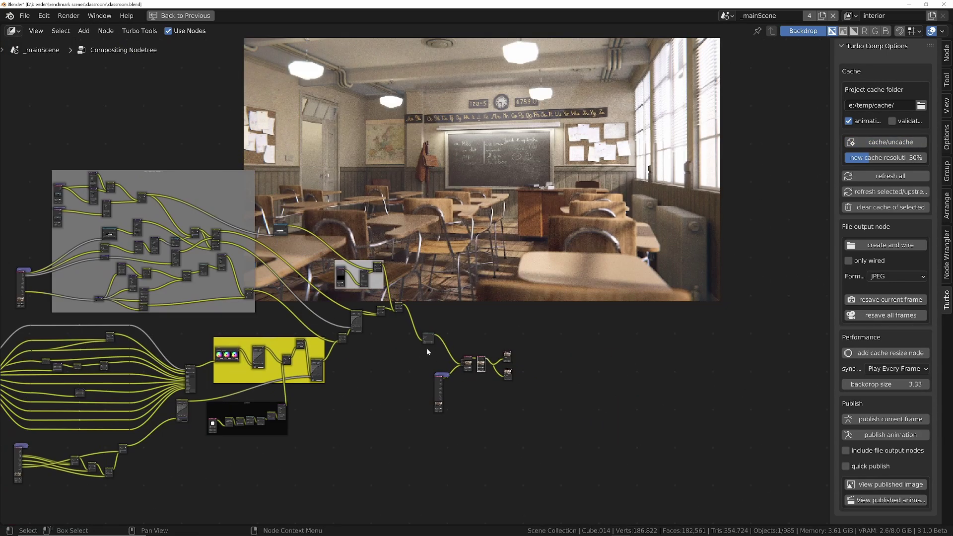
key(Home)
scroll(516, 365, up, 2)
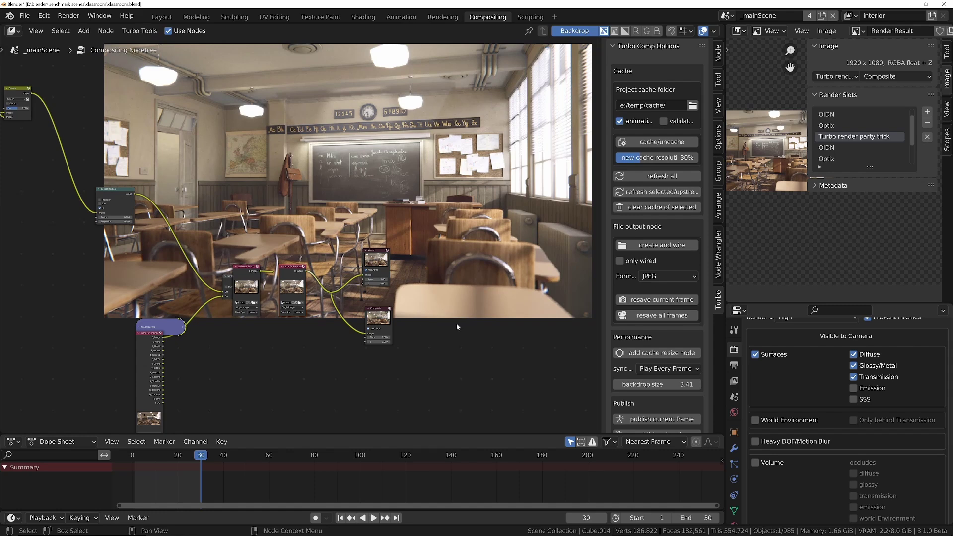
key(space)
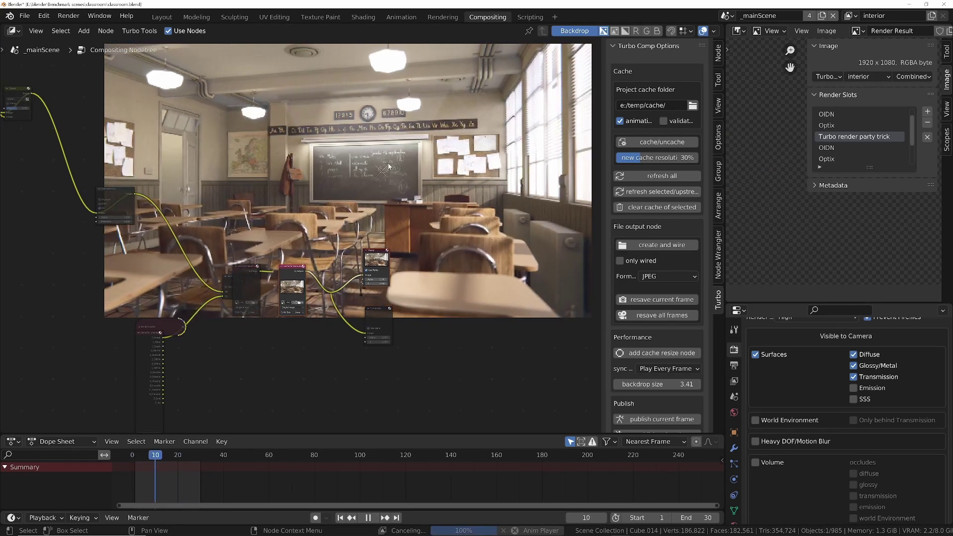
- Move the Viewer and Composite nodes with their reroute farther from the cache nodes
drag(321, 220, 445, 377)
key(g)
click(573, 400)
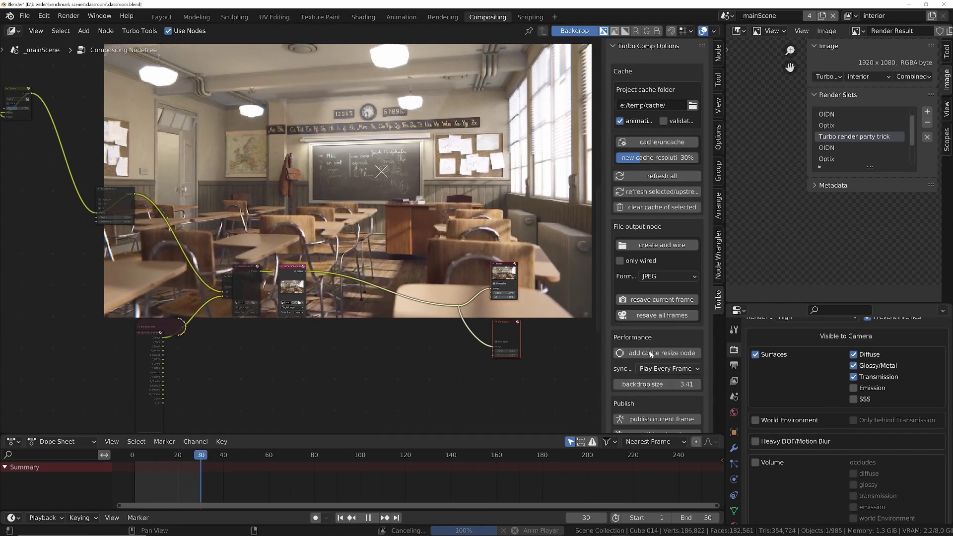
- Set the playback sync mode to Frame Dropping, watch the cached playback and stop it
scroll(657, 294, down, 3)
click(672, 323)
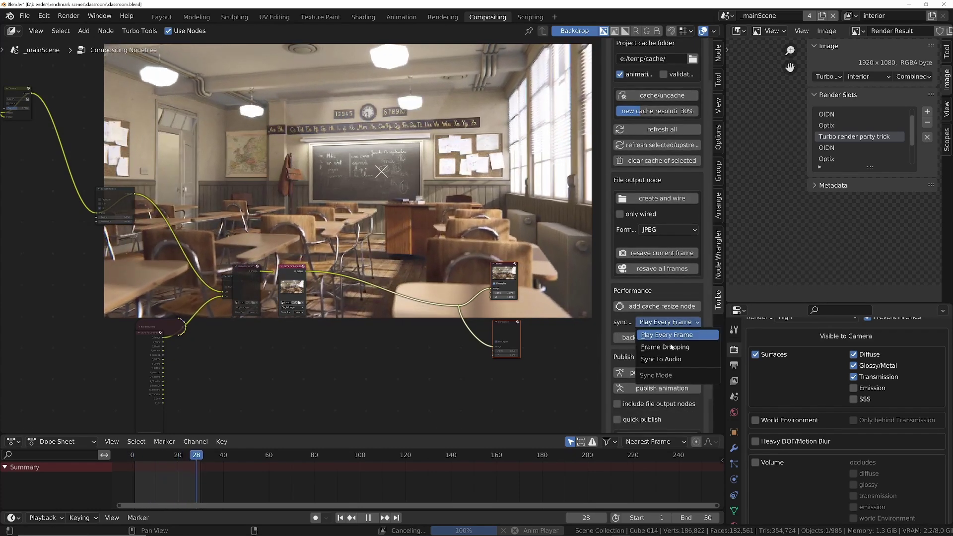
click(669, 347)
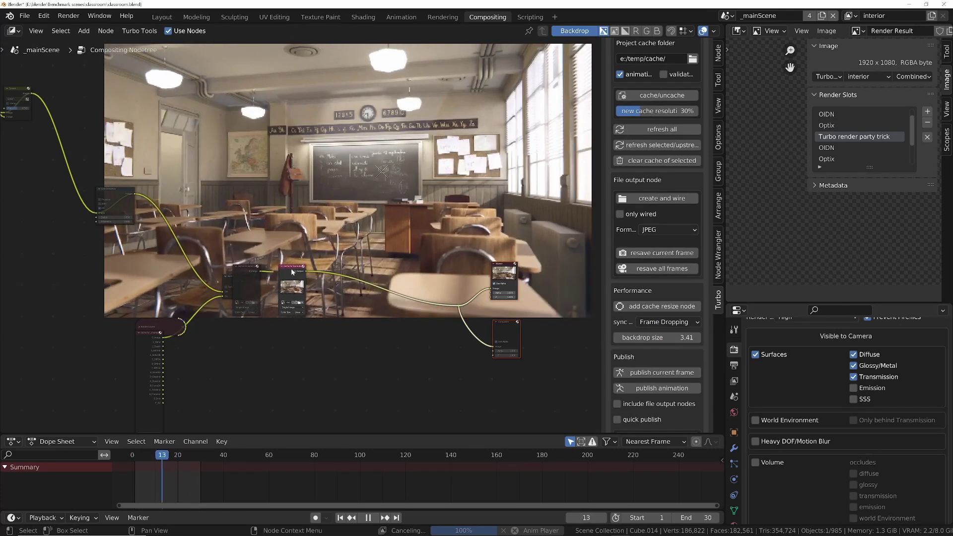
scroll(251, 308, up, 2)
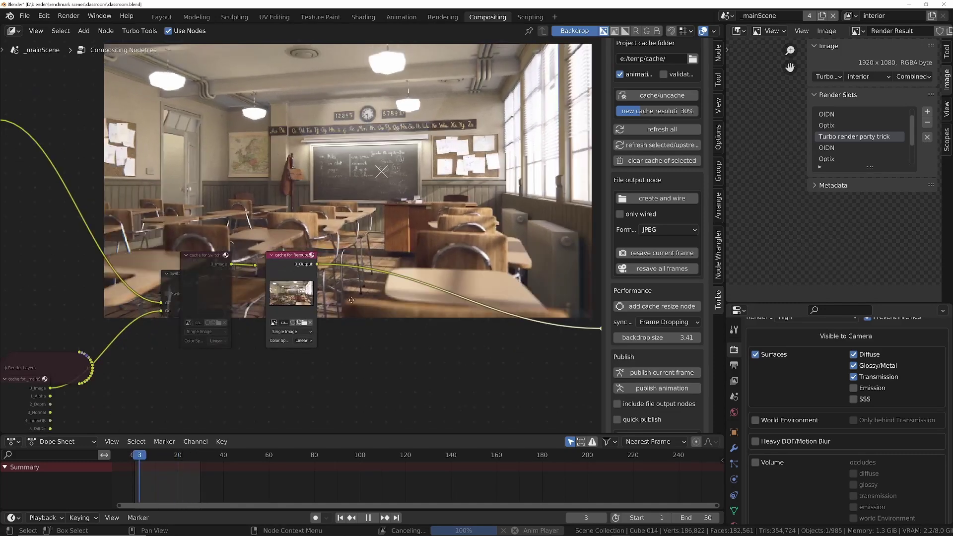
key(space)
scroll(243, 307, down, 1)
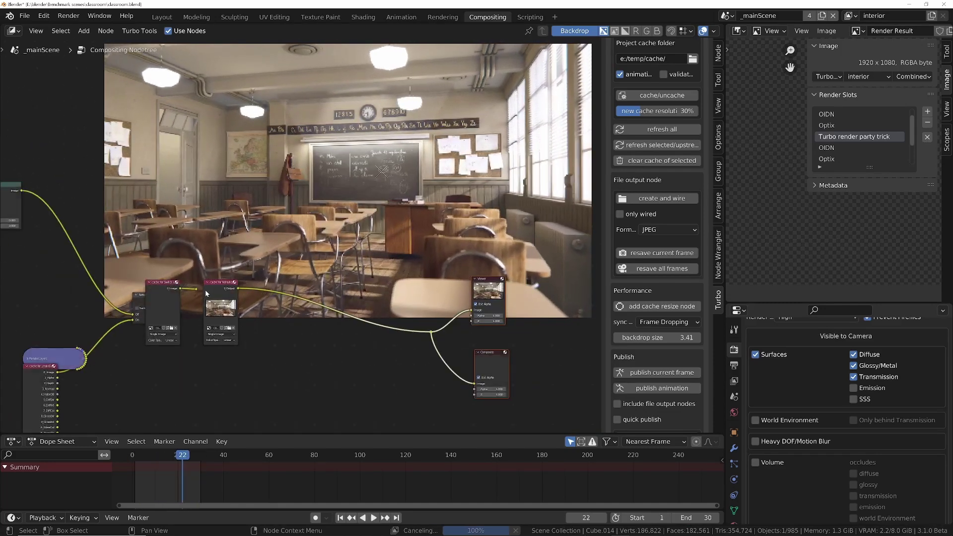
- Play the cached animation, try the Play Every Frame sync mode and restore Frame Dropping
mouse_move(195, 291)
mouse_down()
mouse_move(364, 332)
mouse_move(434, 326)
mouse_move(432, 334)
mouse_move(196, 288)
mouse_up()
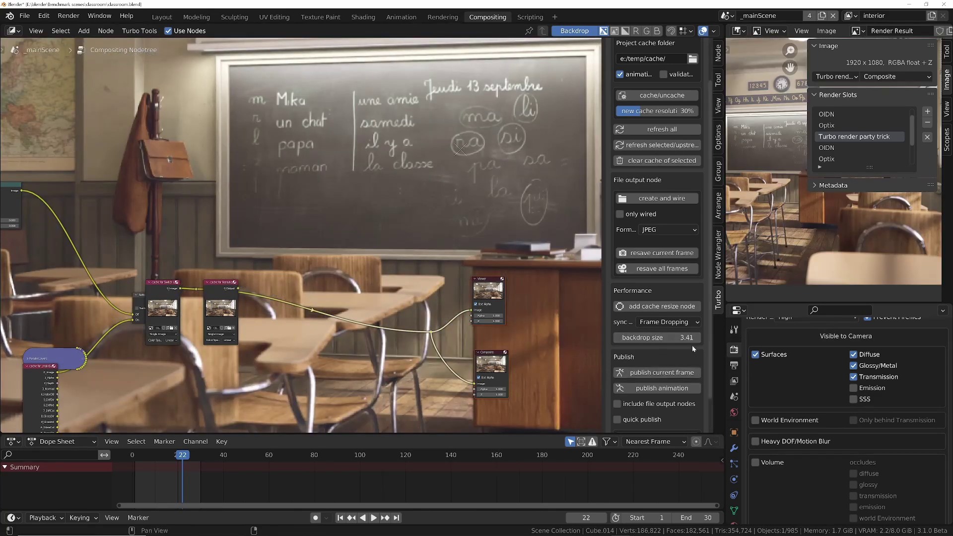
key(space)
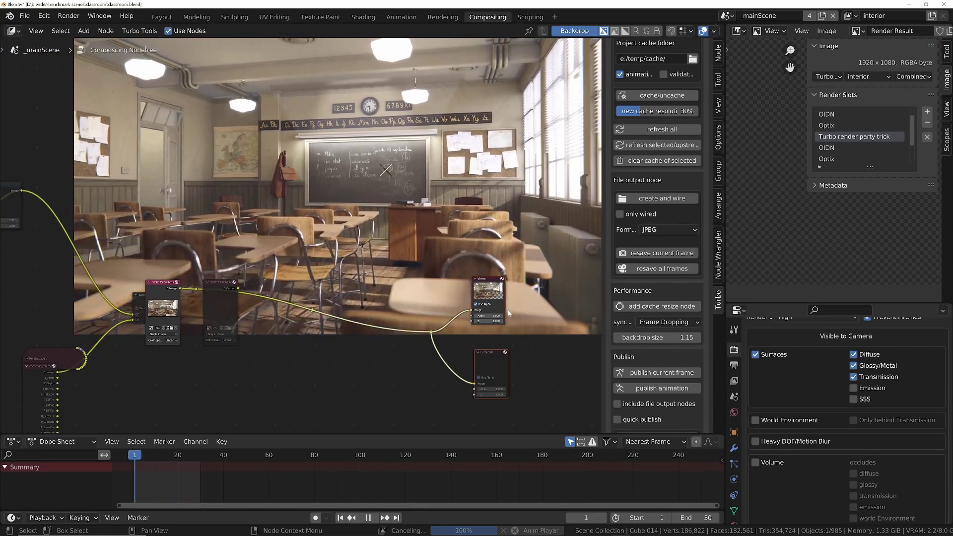
click(668, 322)
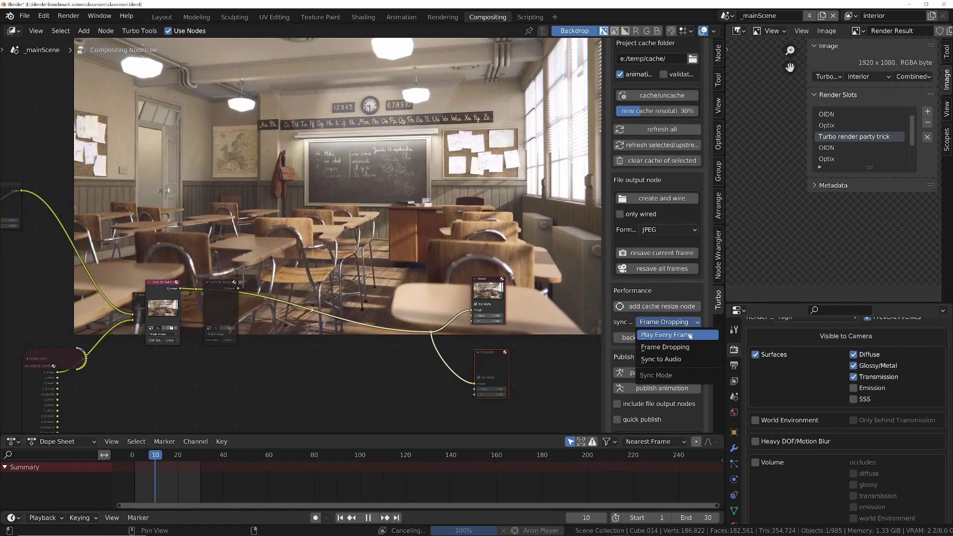
click(675, 336)
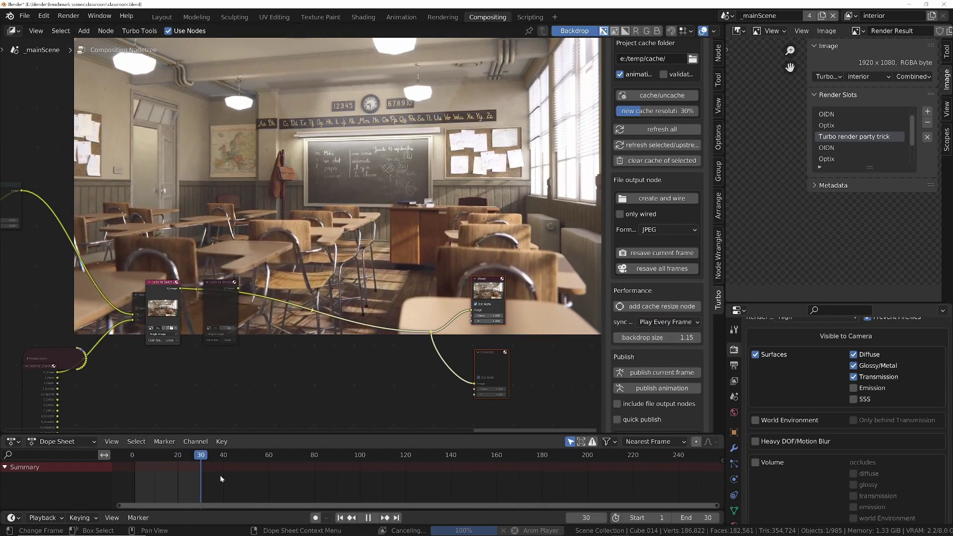
click(668, 323)
click(672, 349)
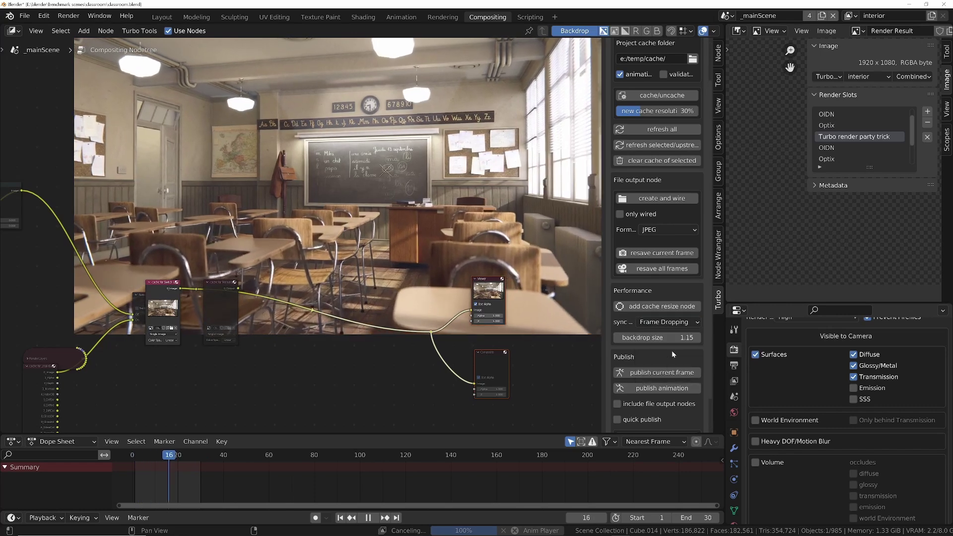
- Test the cached playback at an output frame rate of 240 fps, and restore the rate to 25 fps
click(738, 366)
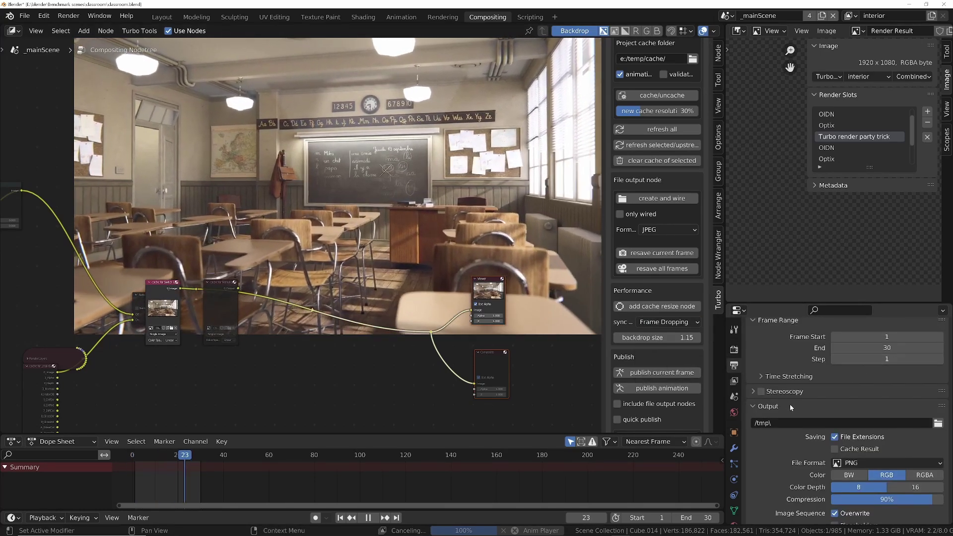
scroll(808, 378, up, 5)
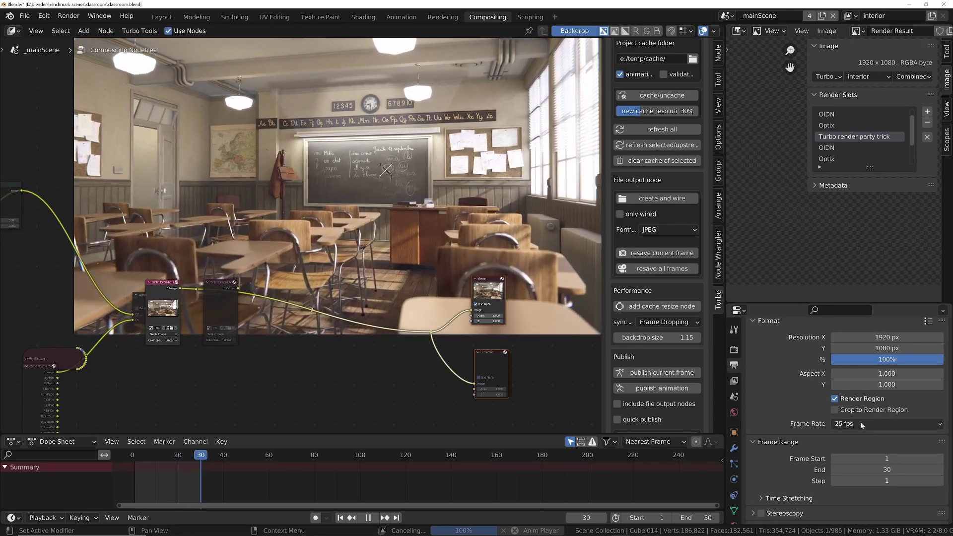
click(860, 421)
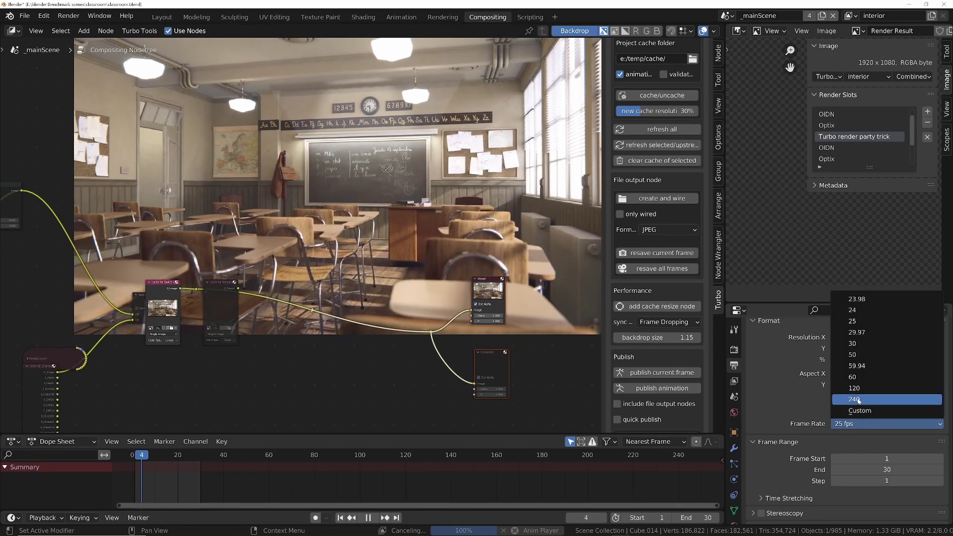
click(859, 400)
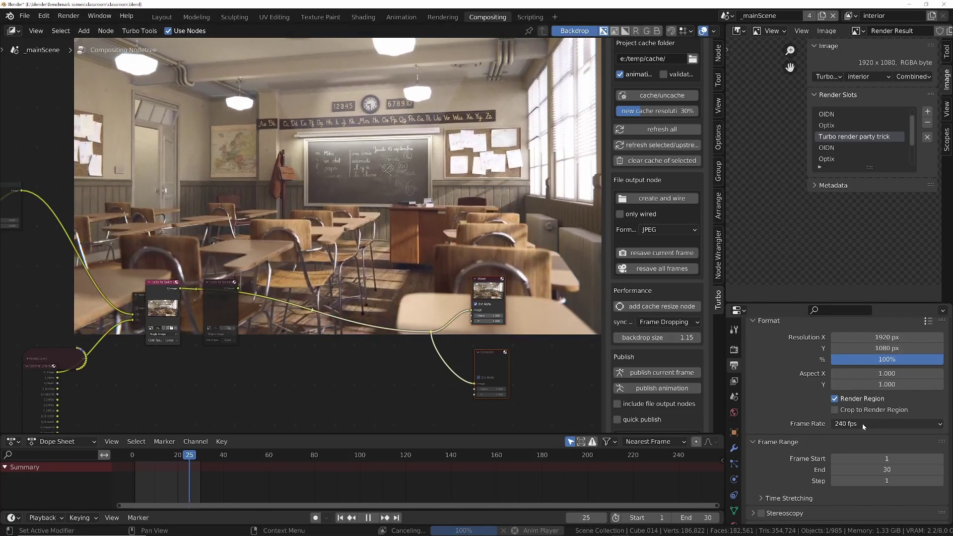
click(863, 424)
click(856, 322)
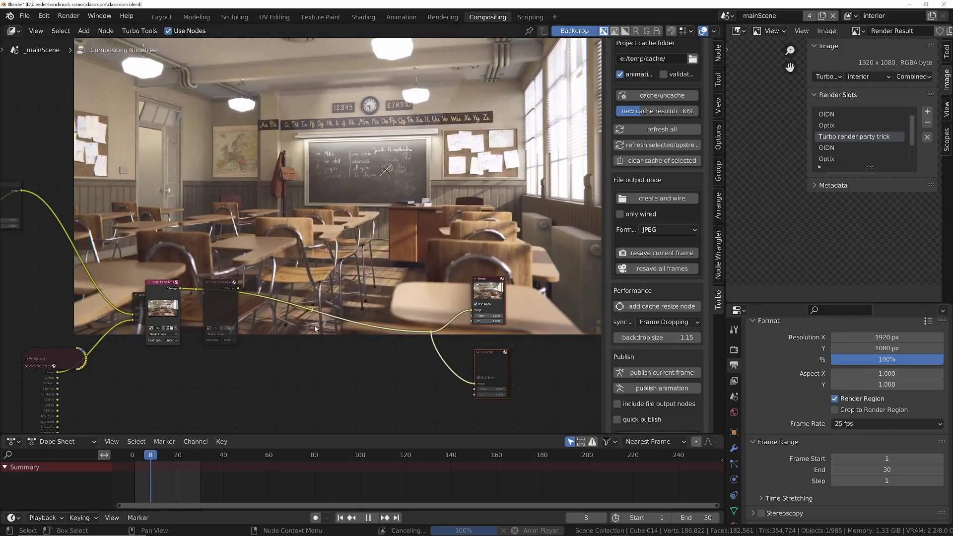
- Insert an RGB Curves node into the link after the reroute's cache node and bend its curve into a contrast-boosting S shape
scroll(293, 324, up, 3)
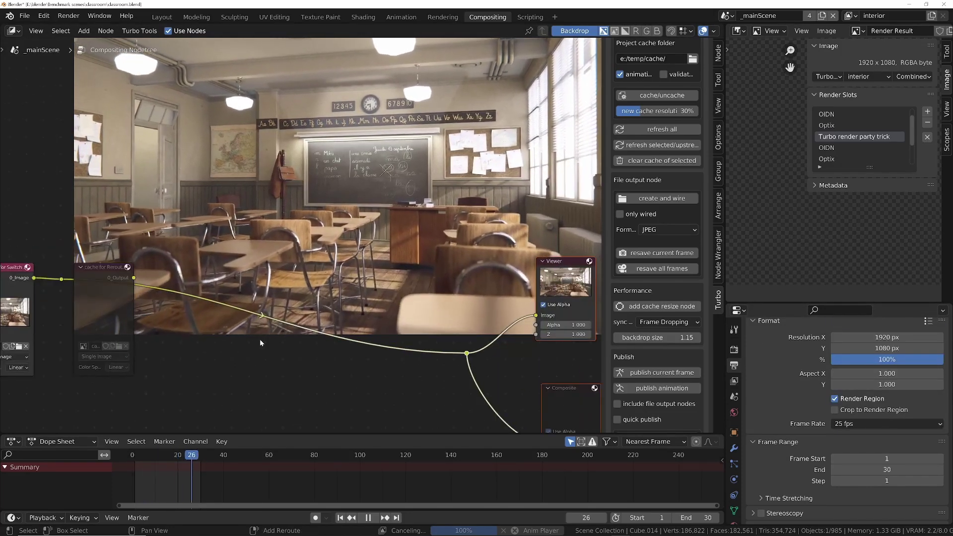
key(shift+a)
text(rgg)
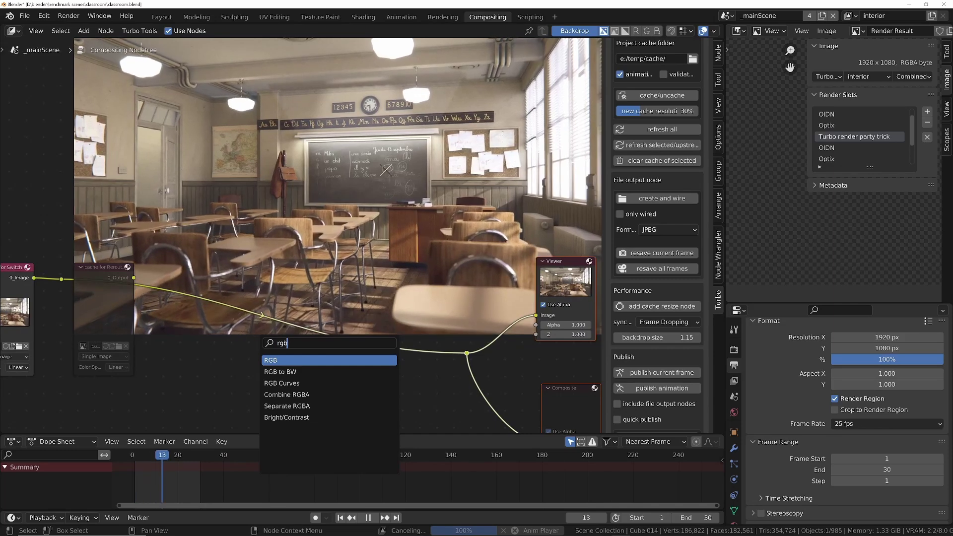
key(Down)
key(Down)
key(Return)
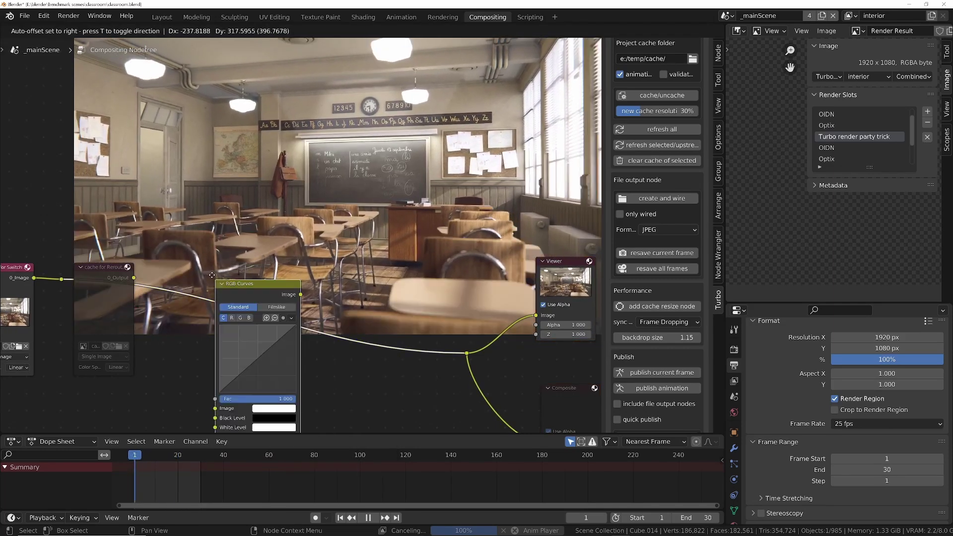
click(212, 276)
mouse_move(242, 366)
mouse_down()
mouse_move(259, 374)
mouse_move(234, 373)
mouse_up()
drag(262, 343, 269, 333)
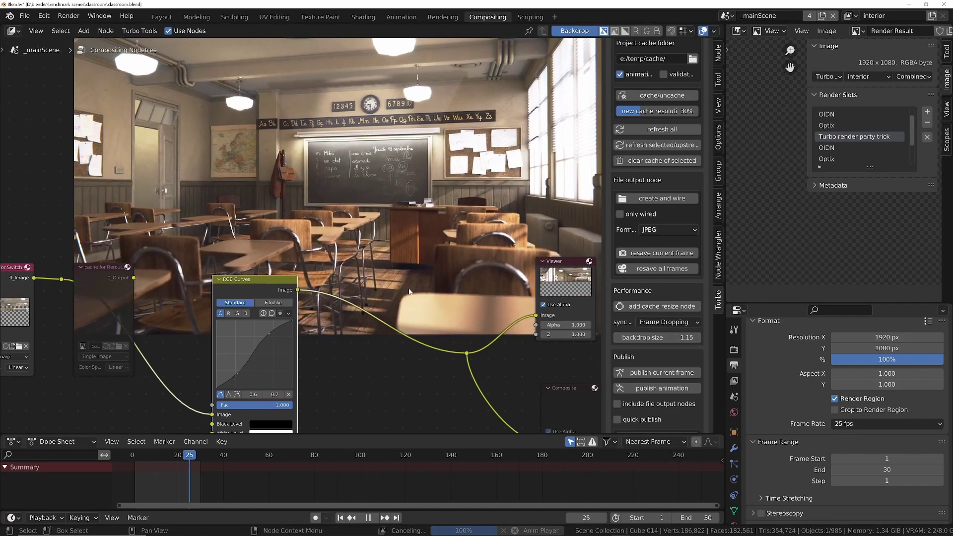
- Raise the upper RGB Curves point slightly while testing playback at 120 fps, and restore the frame rate to 25 fps
click(868, 424)
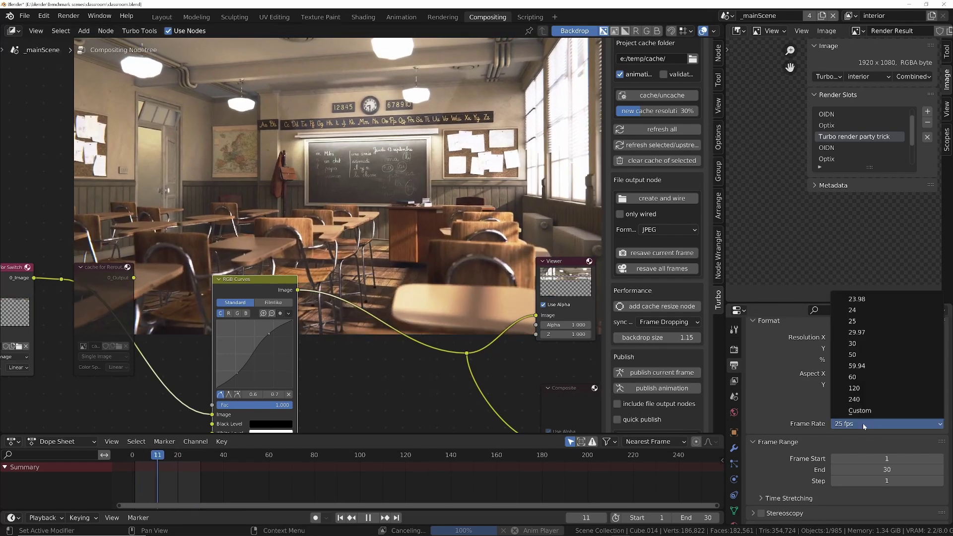
click(856, 386)
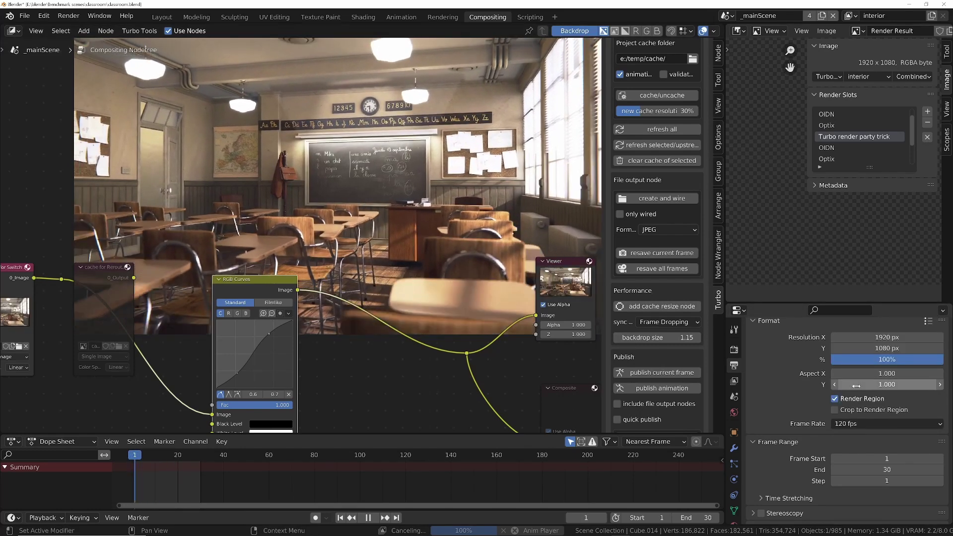
drag(267, 334, 265, 329)
click(838, 424)
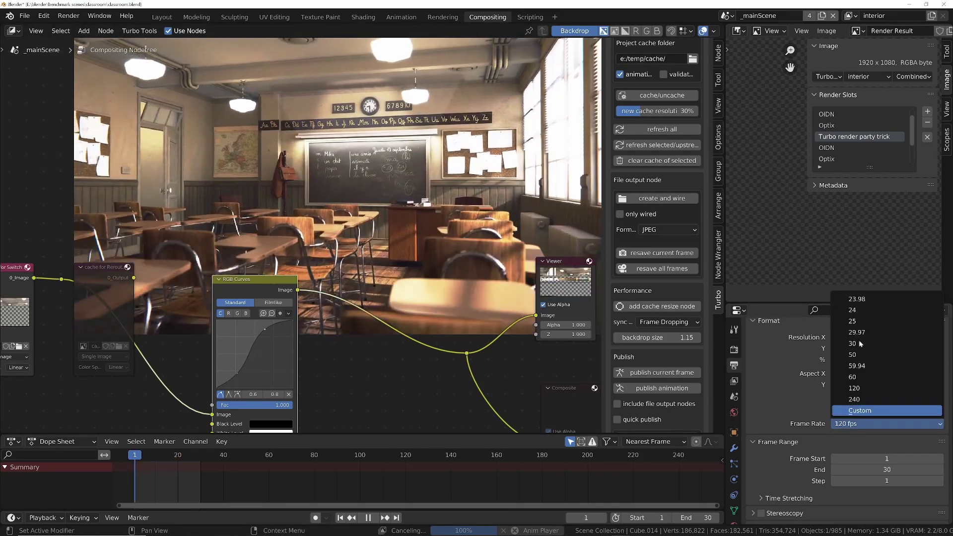
click(852, 321)
scroll(290, 319, down, 3)
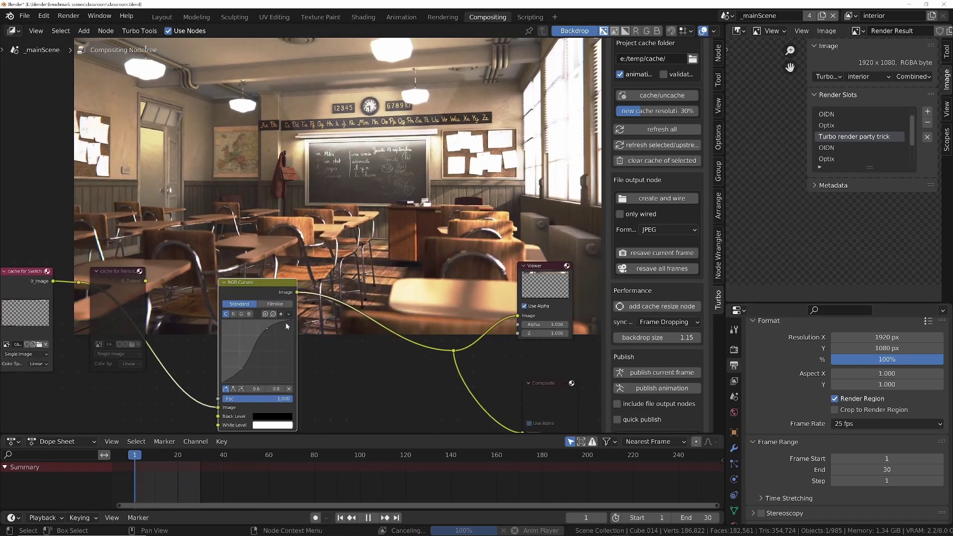
middle_drag(214, 336, 302, 320)
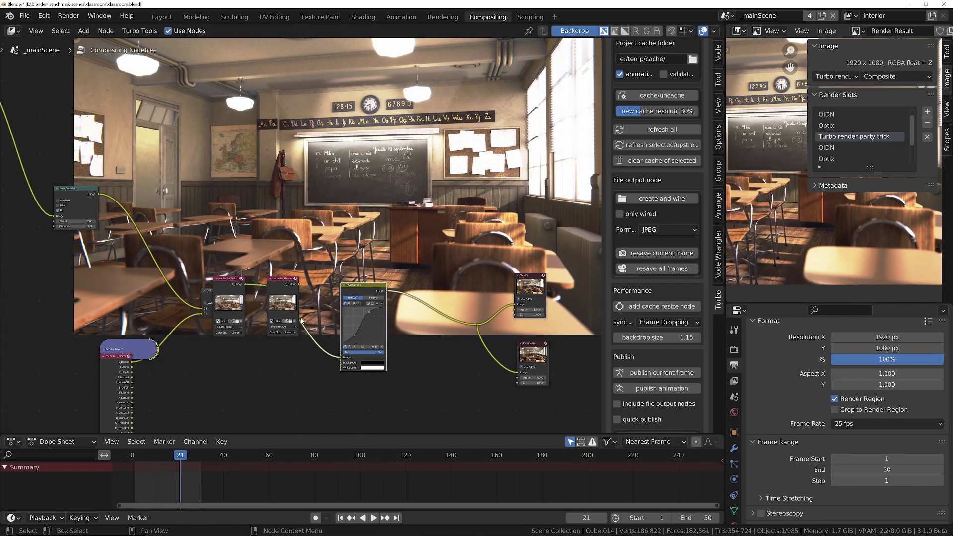
scroll(404, 321, up, 2)
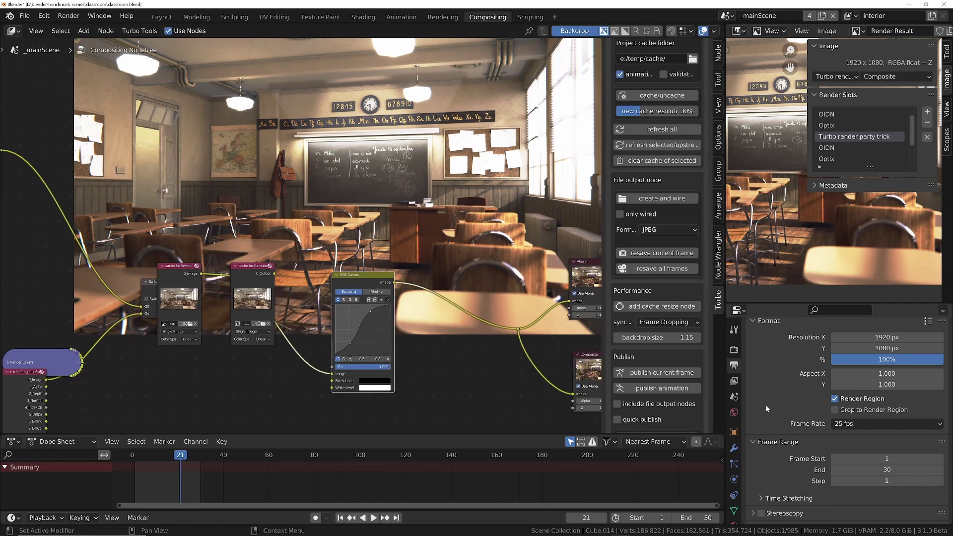
- Set the output path to //publish/youtubetest_ and the file format to FFmpeg Video
scroll(782, 460, down, 5)
click(785, 444)
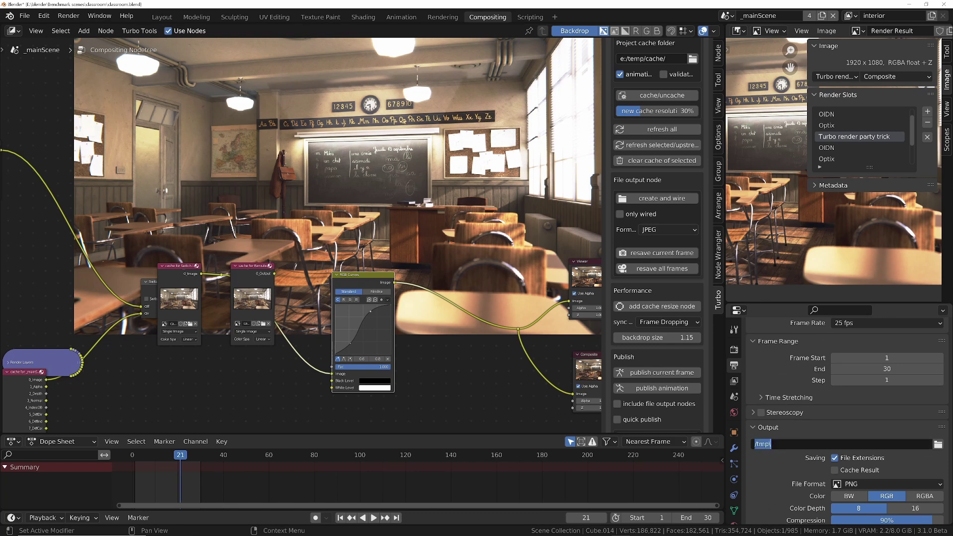
text(//publish/youtubetest_)
scroll(797, 462, down, 3)
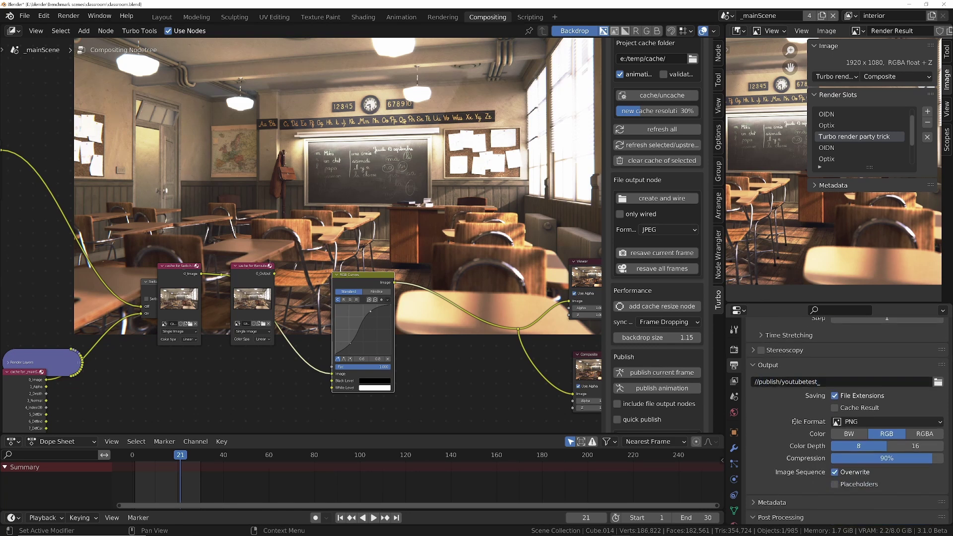
click(882, 423)
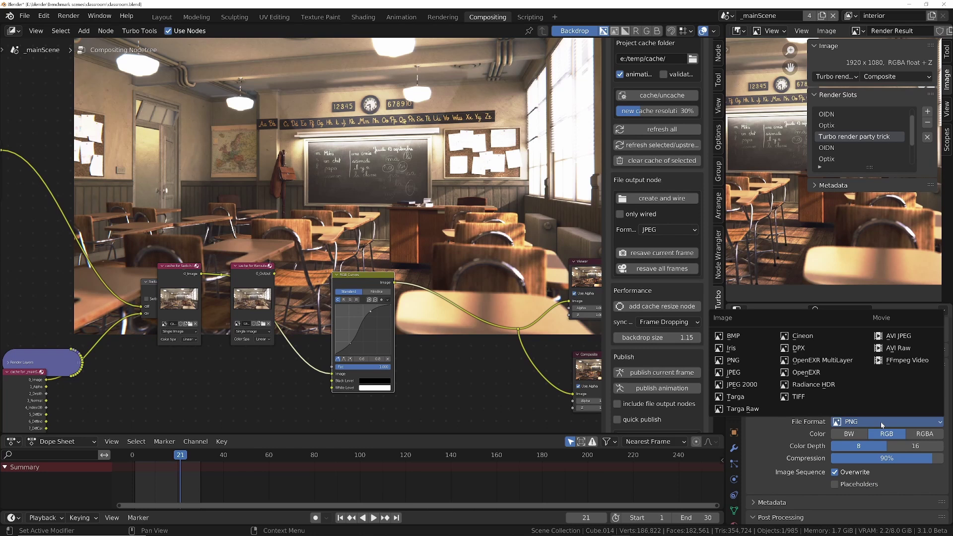
click(897, 361)
- Start publishing the animation at full quality, and publish it again with quick publish enabled
key(Home)
scroll(644, 354, down, 2)
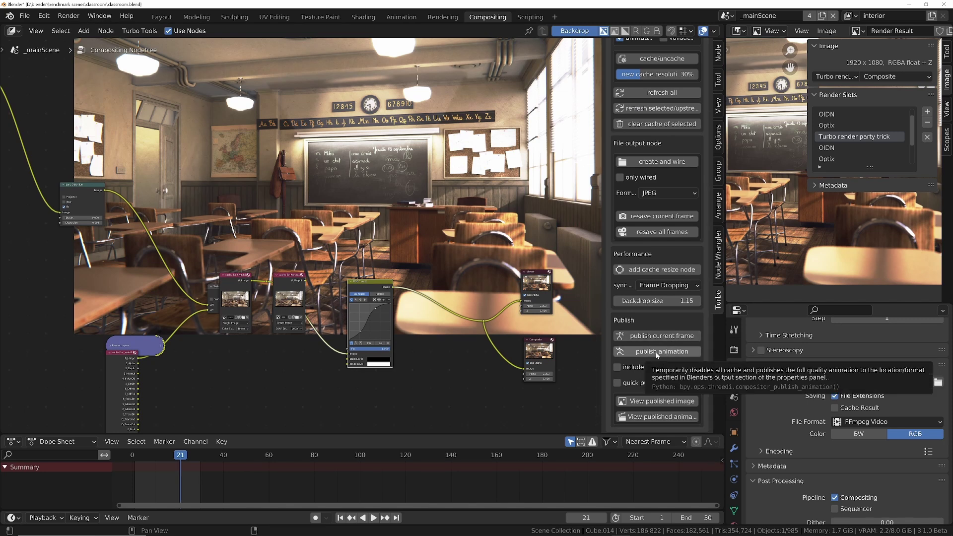
click(657, 353)
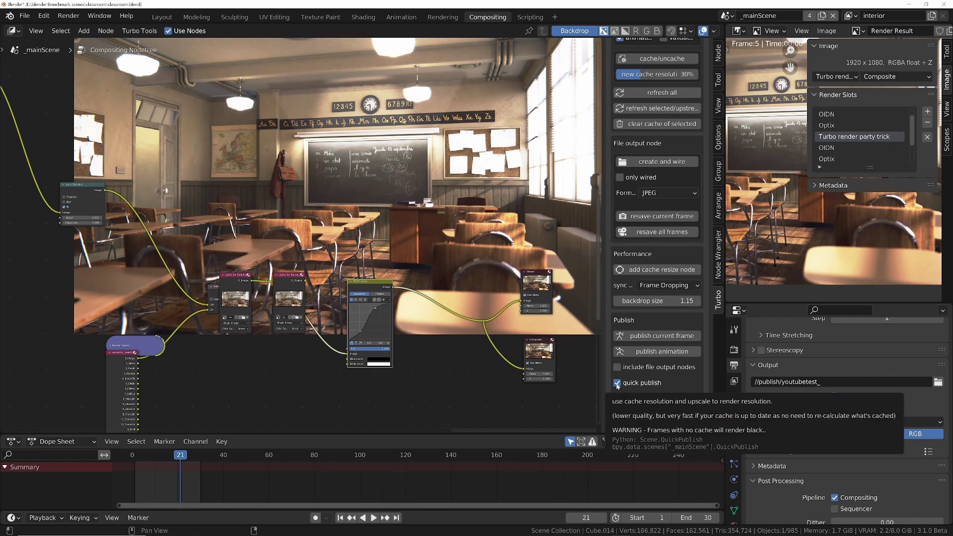
click(659, 351)
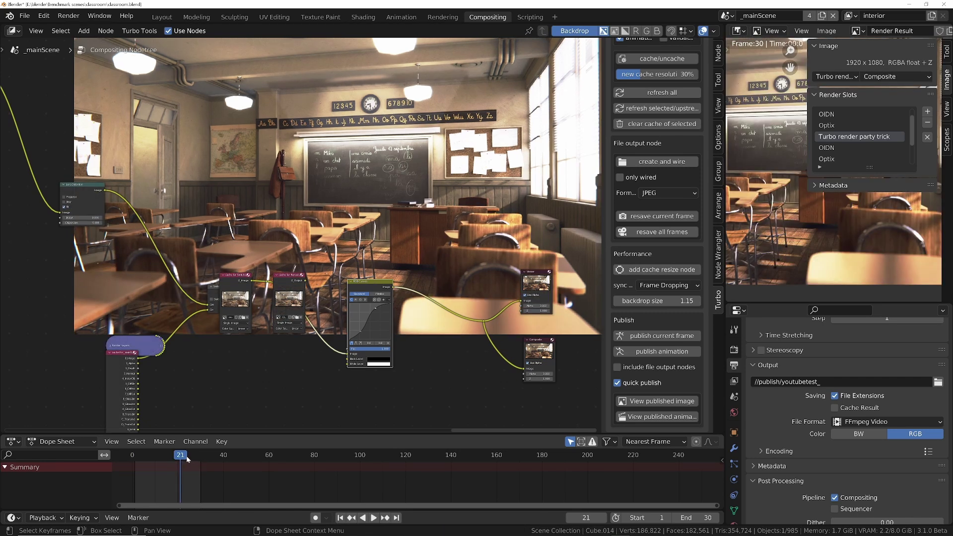
- Watch the published animation, close its player and look over the whole compositing node tree
click(658, 417)
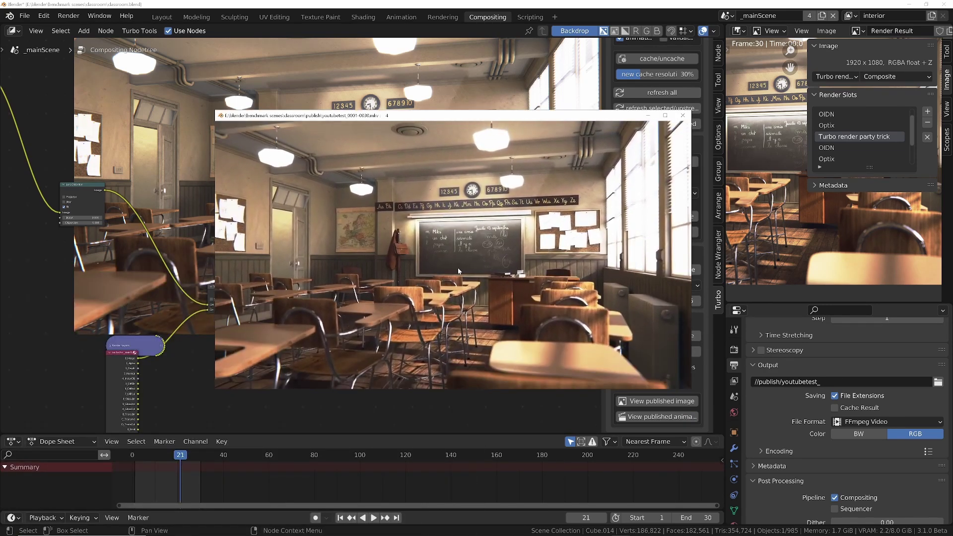
key(Escape)
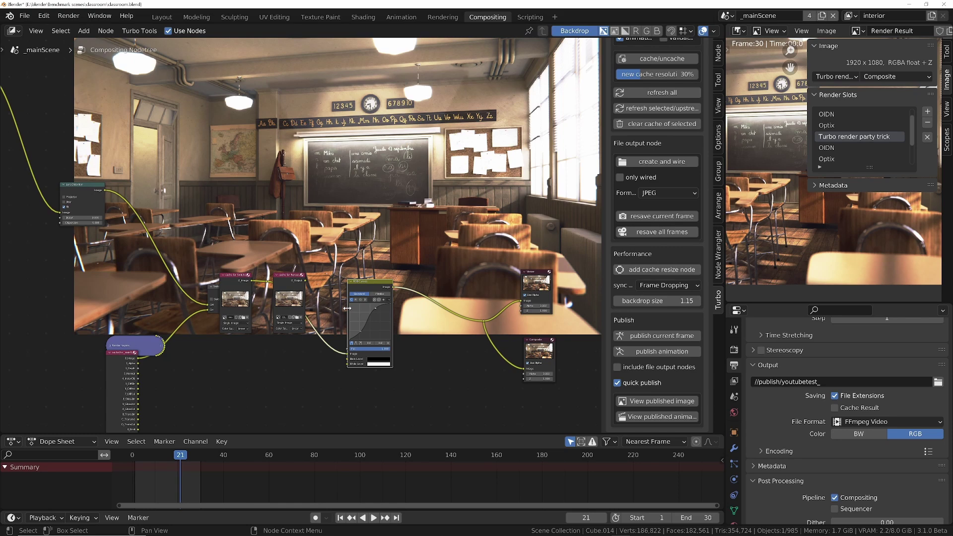
scroll(230, 293, down, 8)
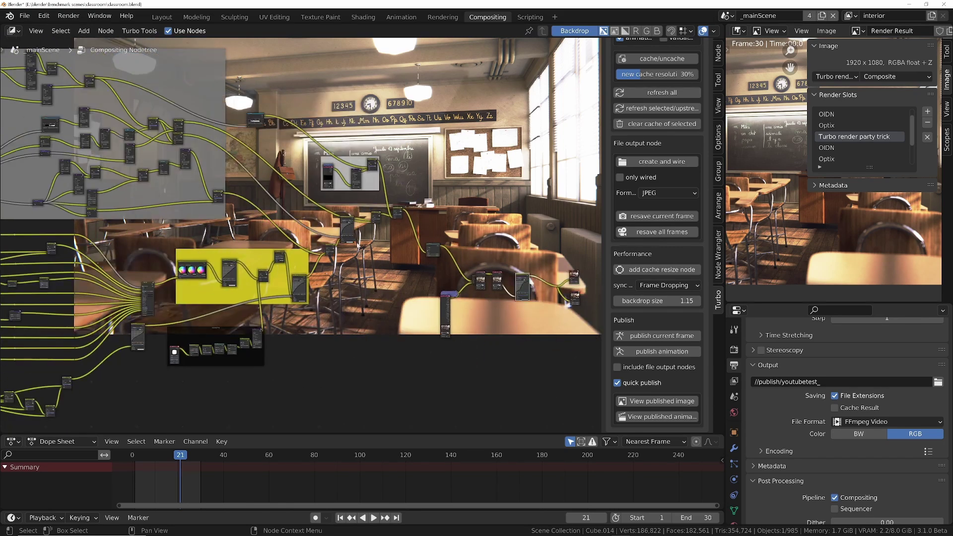
middle_drag(215, 213, 224, 223)
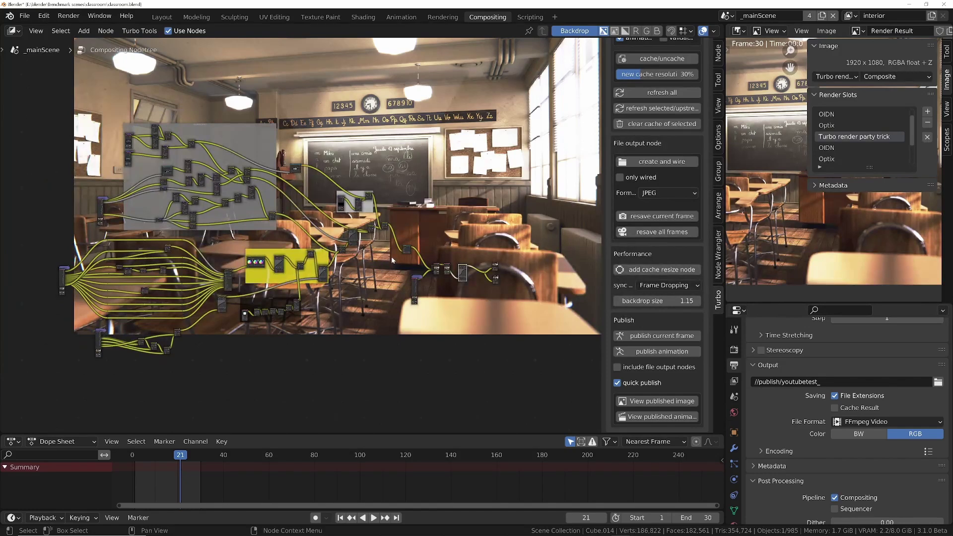
scroll(132, 160, up, 3)
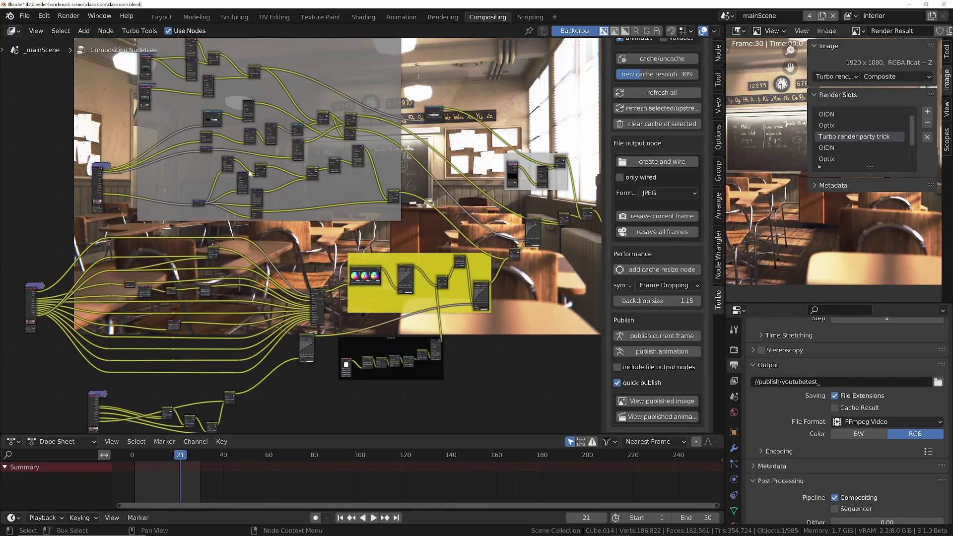
scroll(83, 199, up, 2)
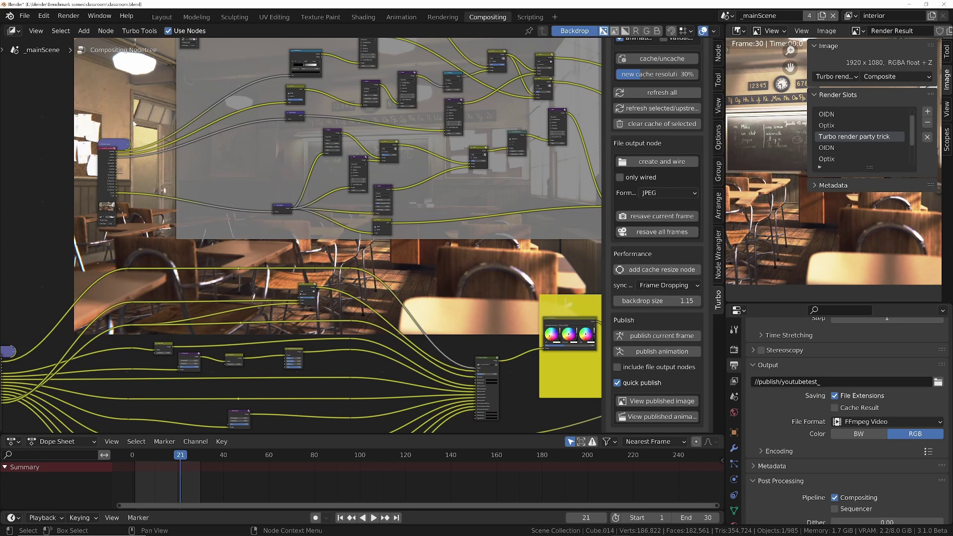
scroll(265, 145, down, 2)
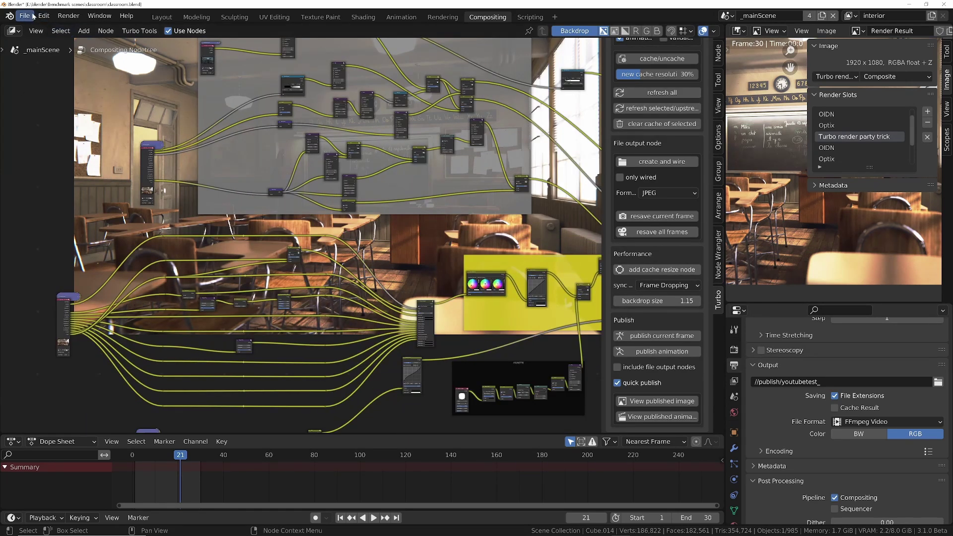
- Open classroomuntouched.blend from the classroom folder, discarding the unsaved changes to the current file
click(25, 17)
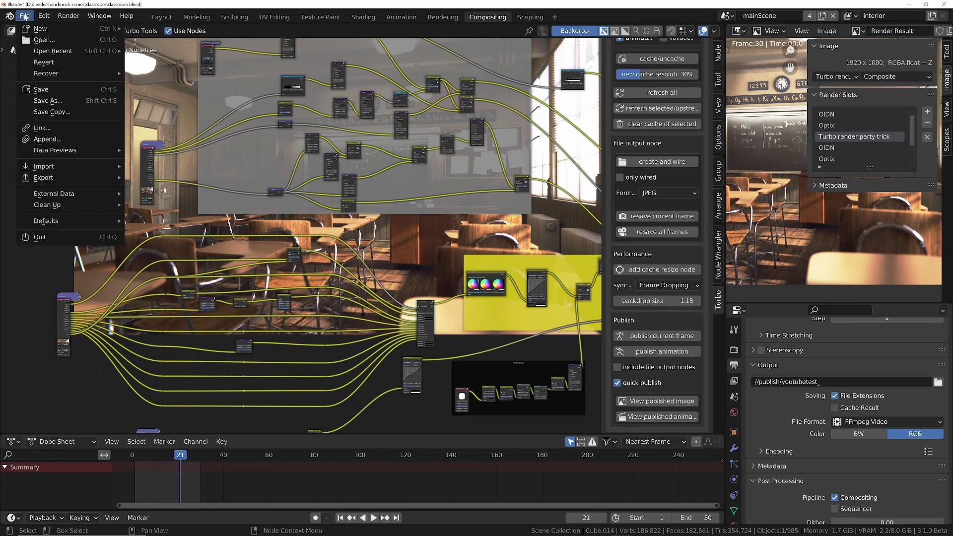
mouse_move(38, 51)
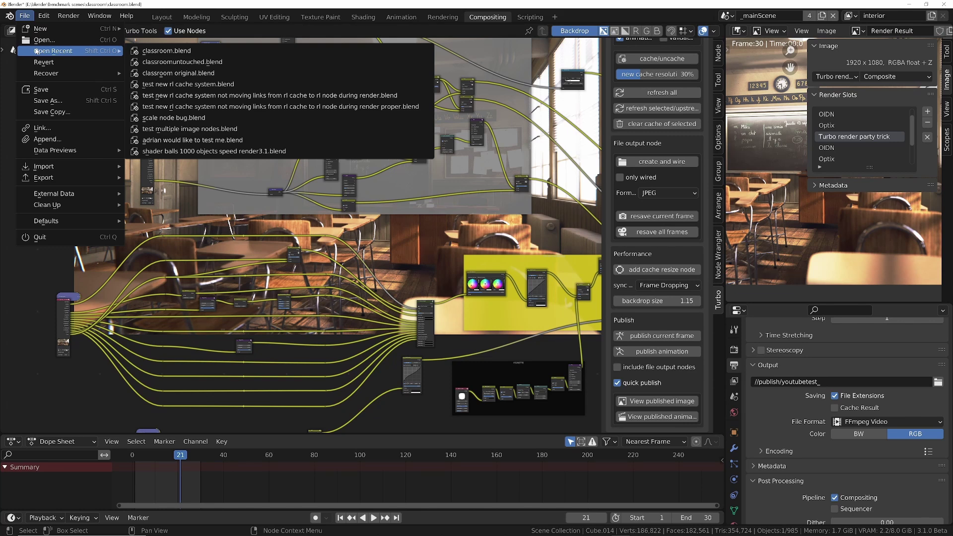
click(194, 62)
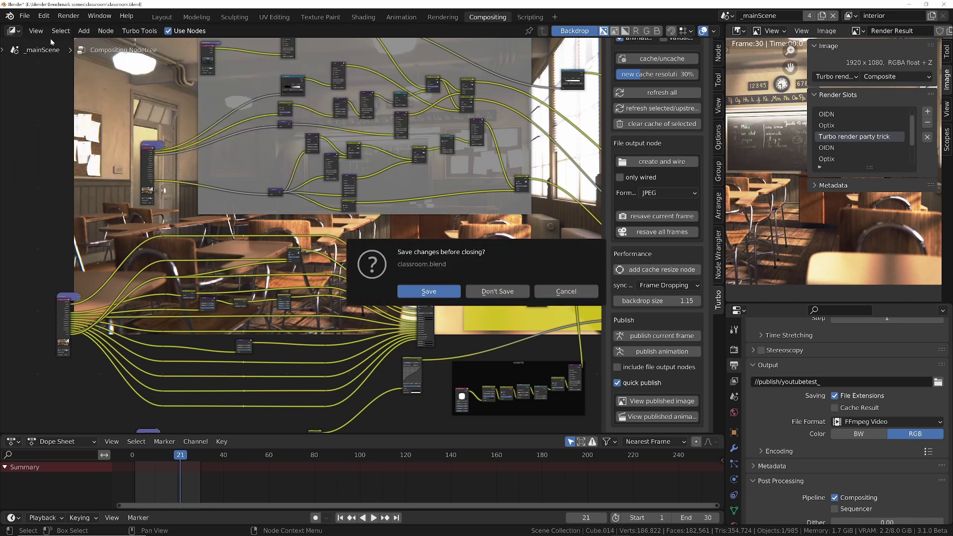
click(494, 292)
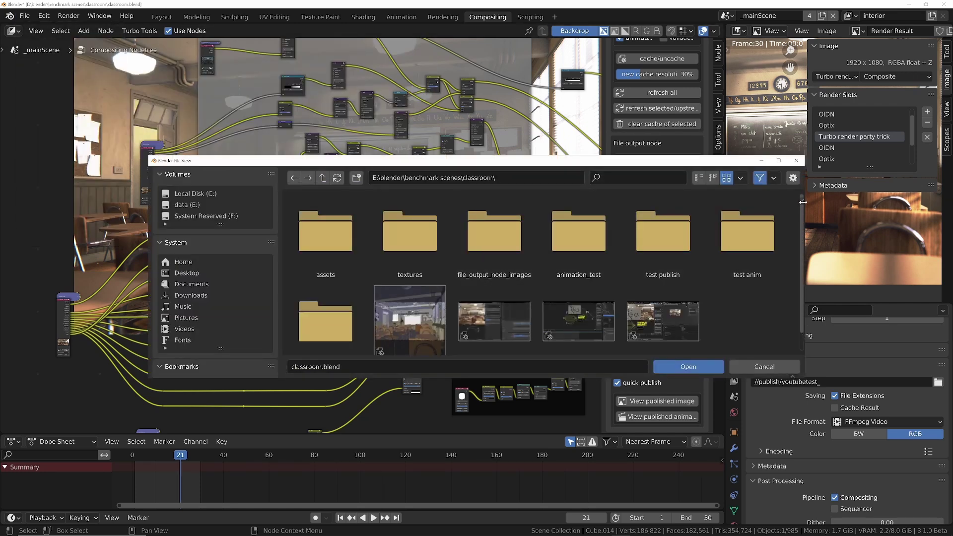
drag(803, 202, 689, 205)
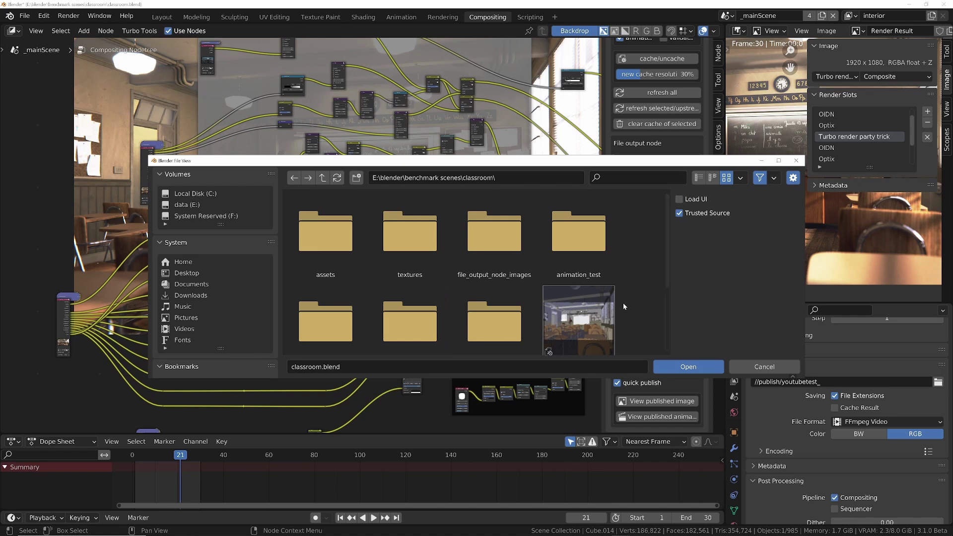
scroll(596, 273, down, 3)
click(605, 279)
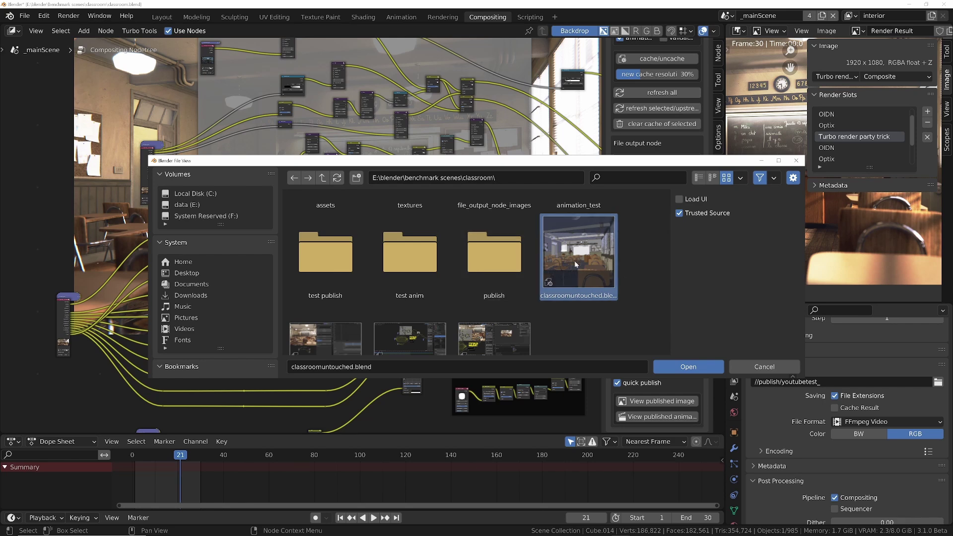
click(685, 367)
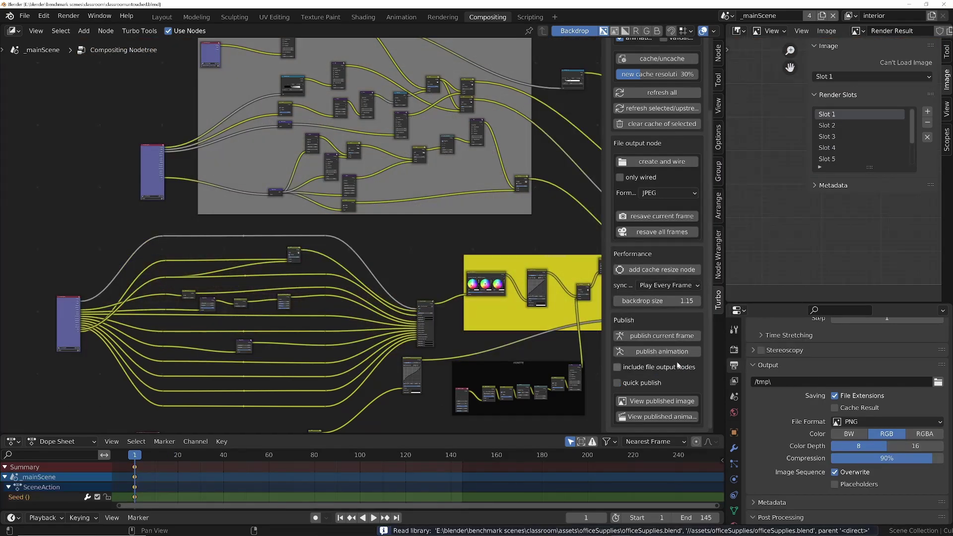
- Refresh all Turbo Comp caches for the untouched classroom node tree
key(Home)
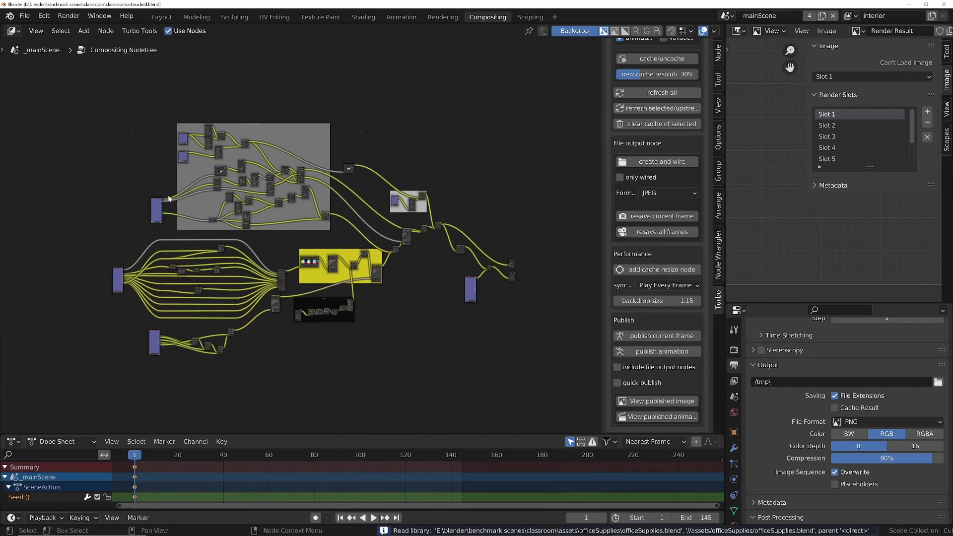
scroll(171, 199, up, 3)
key(Home)
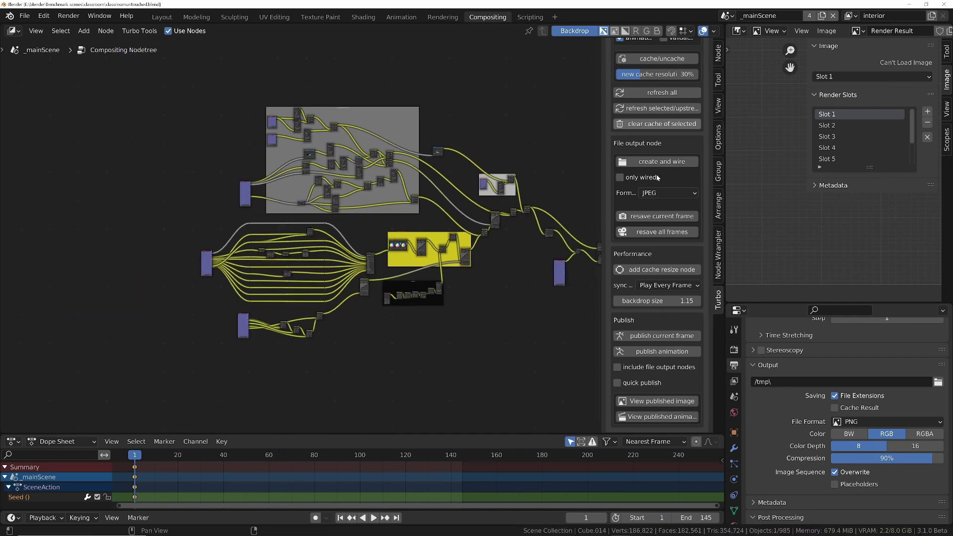
middle_drag(561, 194, 423, 196)
scroll(384, 191, up, 2)
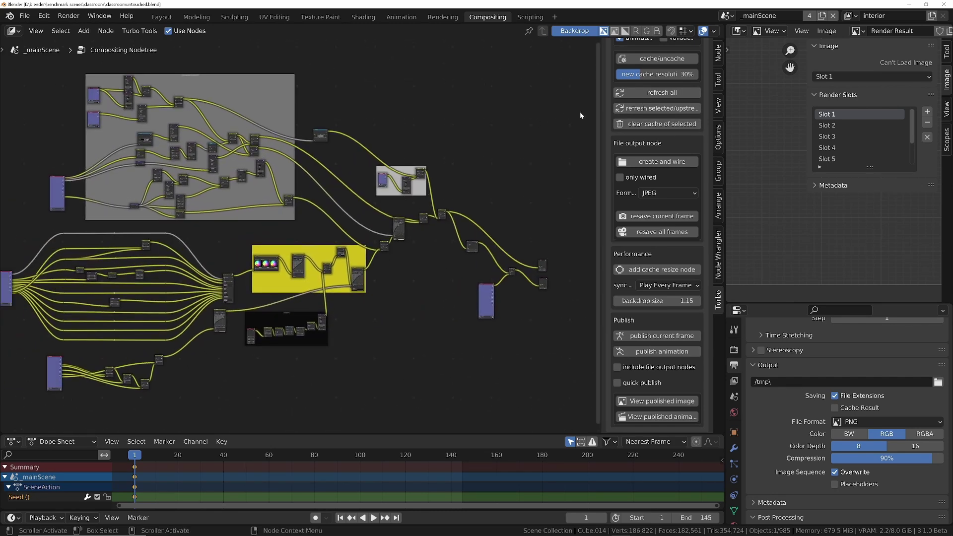
click(649, 93)
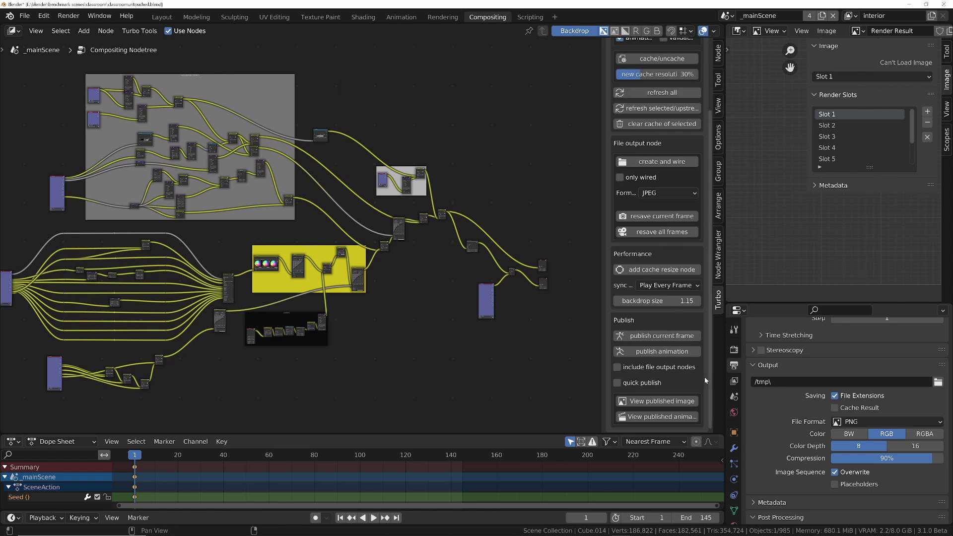
- Enable Compositing in the post-processing settings of the output properties
scroll(782, 474, down, 1)
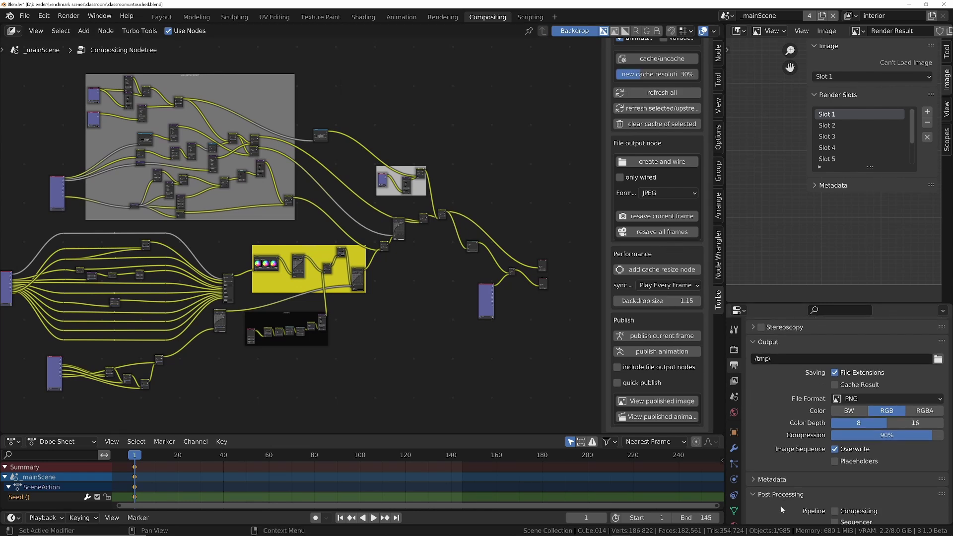
scroll(782, 510, down, 1)
click(835, 488)
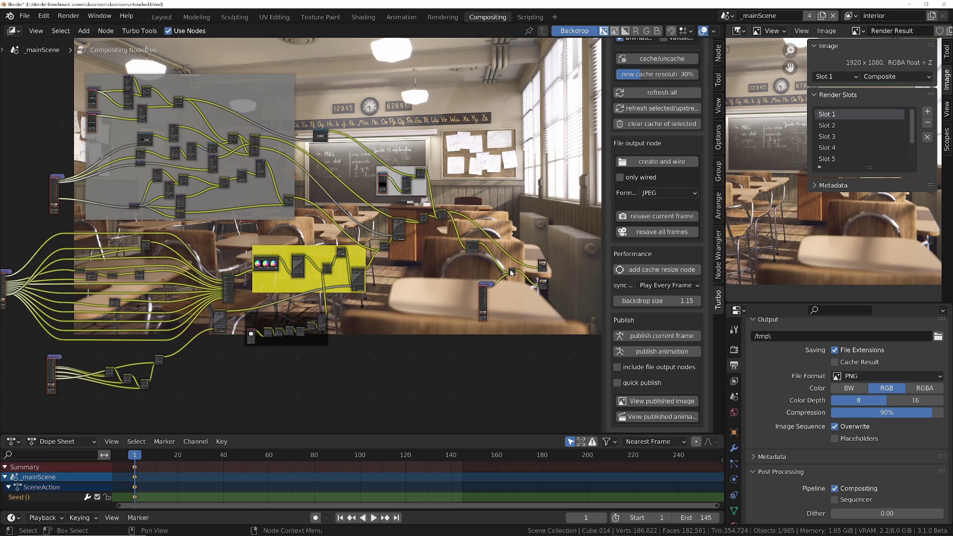
- Examine the cache nodes created for the volume Render Layers and the list of scenes in the file
middle_drag(504, 272, 638, 344)
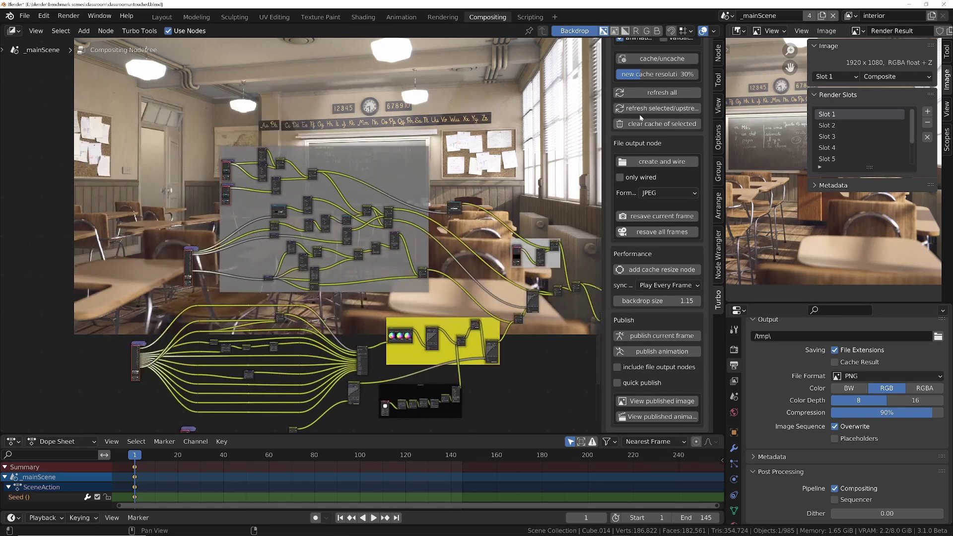
scroll(183, 206, up, 10)
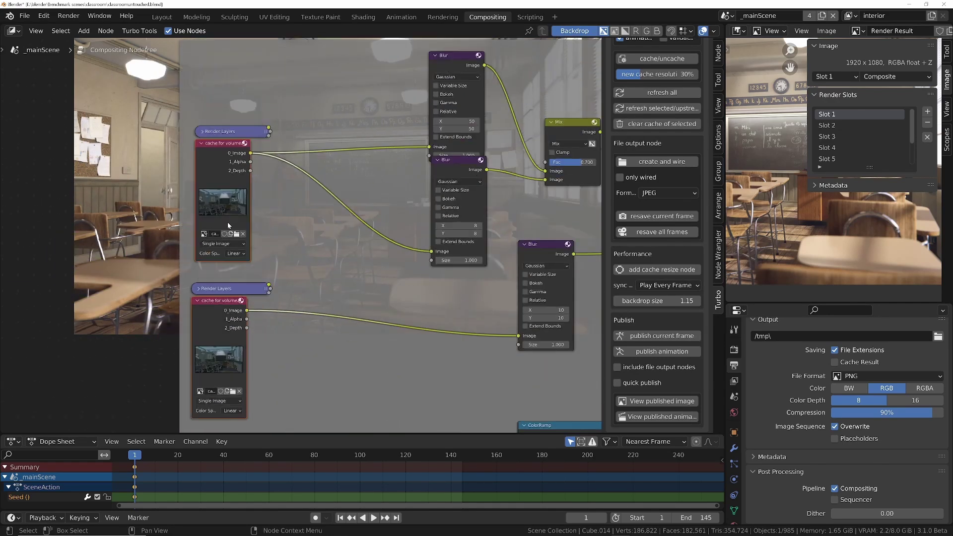
click(726, 16)
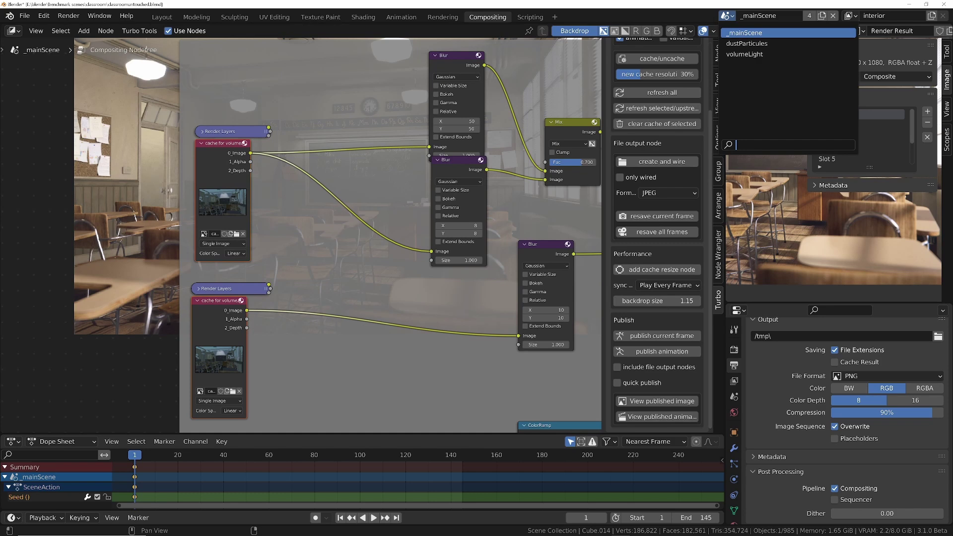
key(Up)
key(Down)
key(Up)
key(Up)
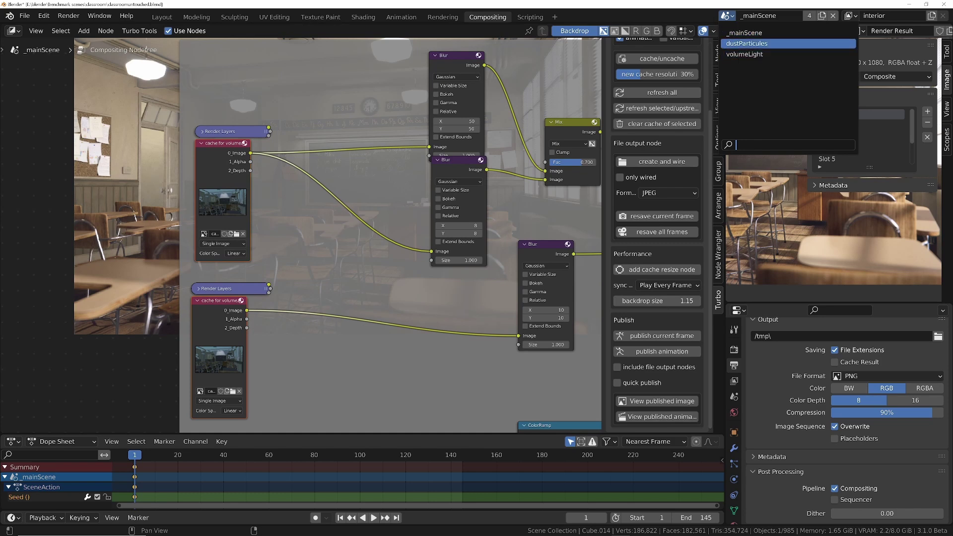
key(Return)
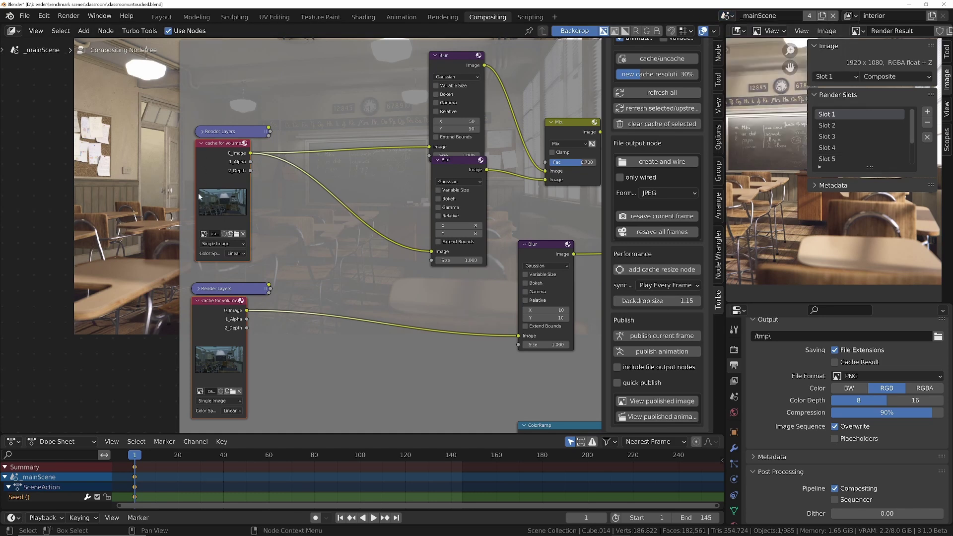
scroll(218, 195, up, 3)
scroll(234, 140, down, 5)
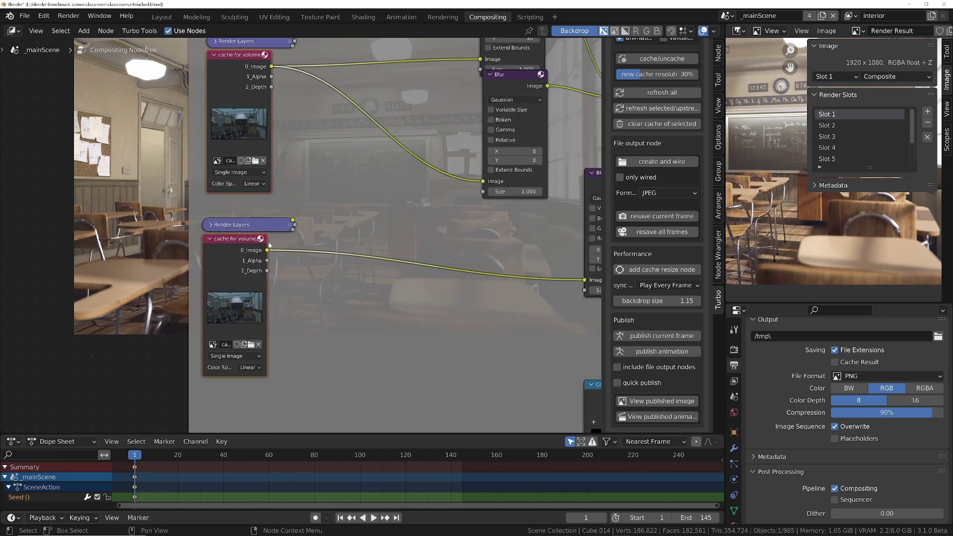
scroll(403, 285, down, 6)
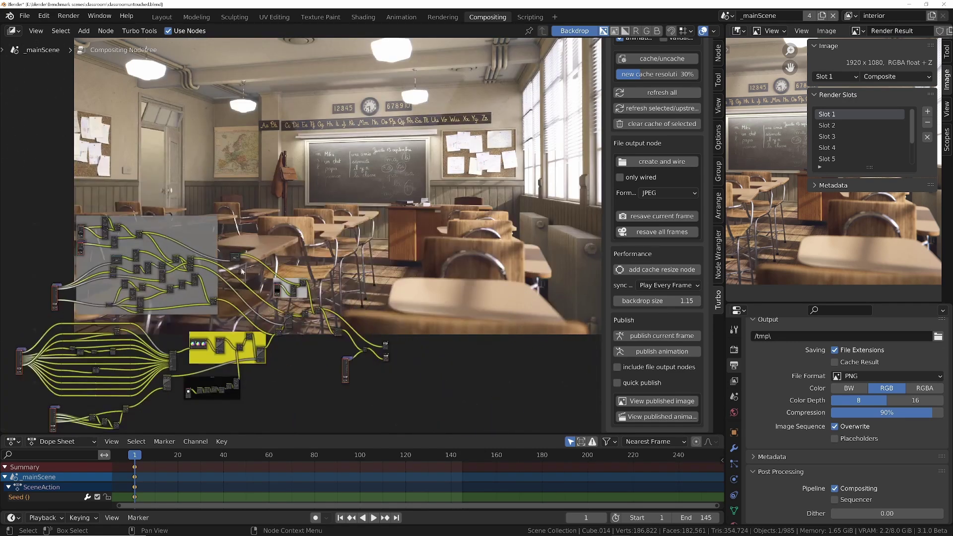
- Test animation playback of the composite with only the render layers cached, and look over the output nodes
scroll(372, 352, up, 5)
key(space)
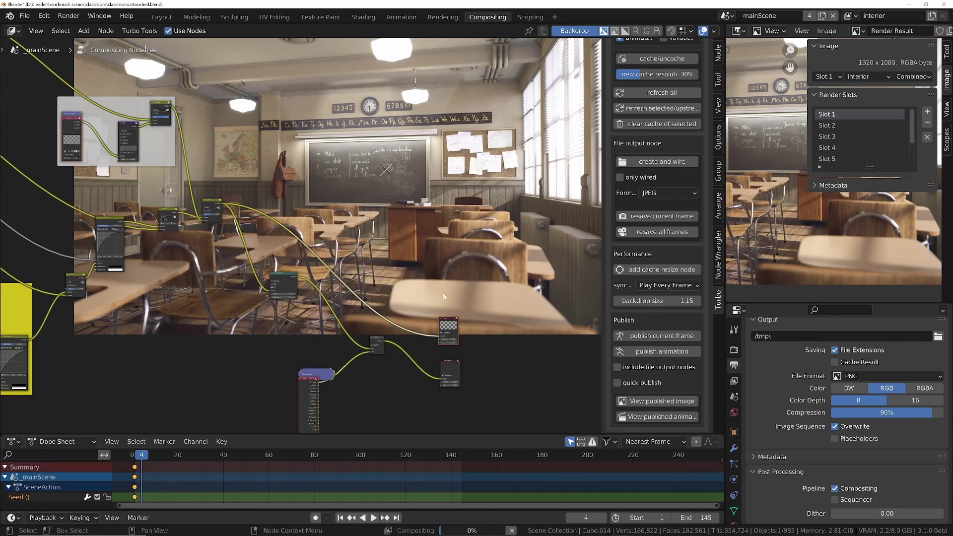
middle_drag(182, 340, 303, 281)
scroll(303, 281, down, 2)
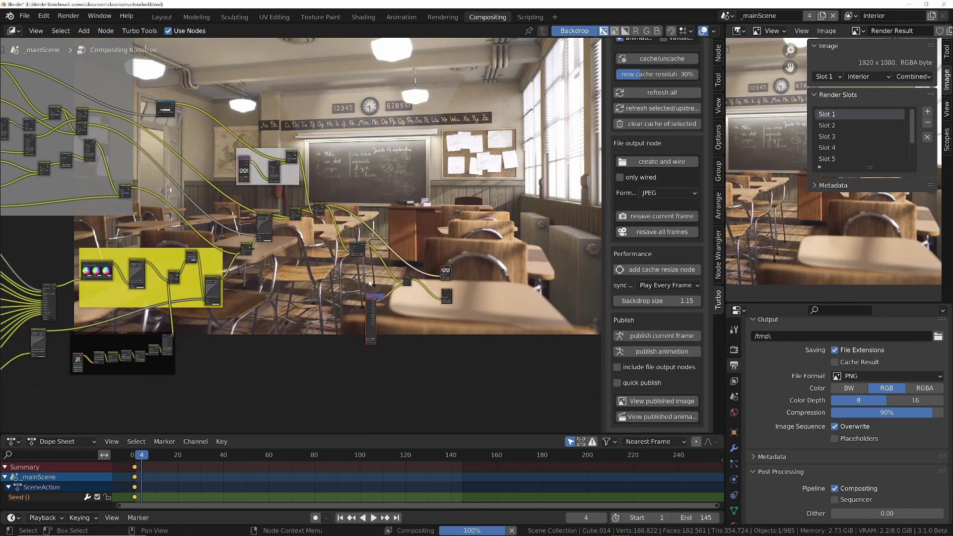
- Cache the Switch node before the Composite output and link its cache image to the Viewer node
scroll(447, 294, up, 5)
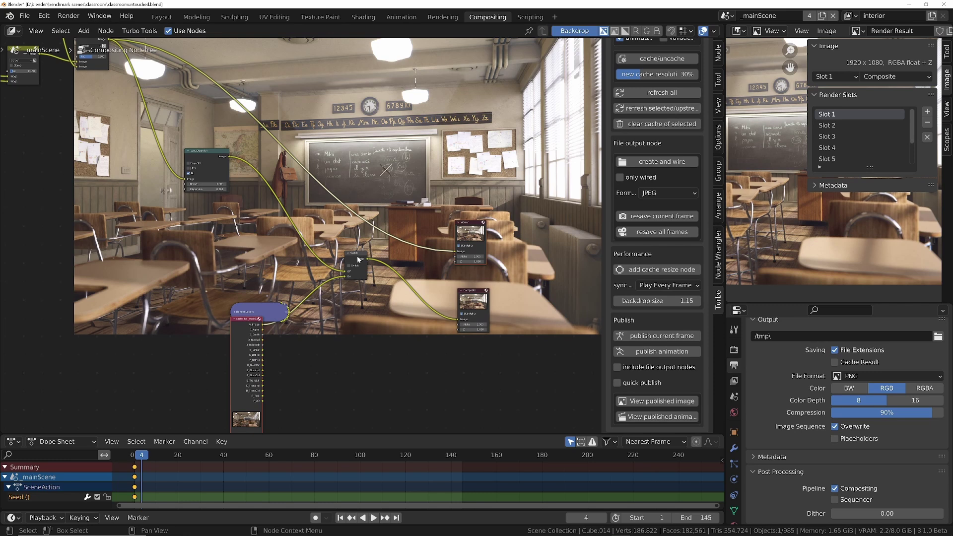
click(662, 60)
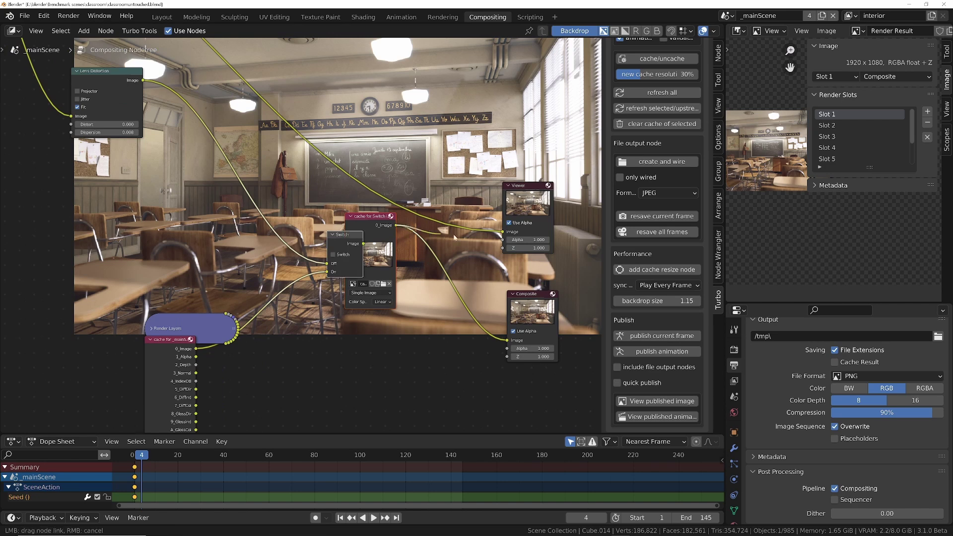
scroll(352, 288, up, 3)
scroll(337, 304, down, 1)
- Play the animation through the Switch node's cache and stop it at frame 29
key(space)
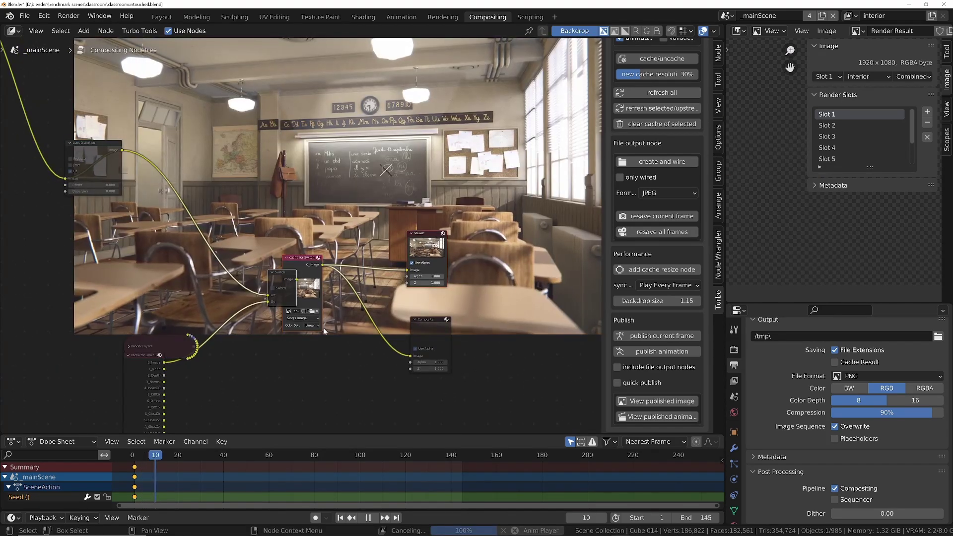
key(space)
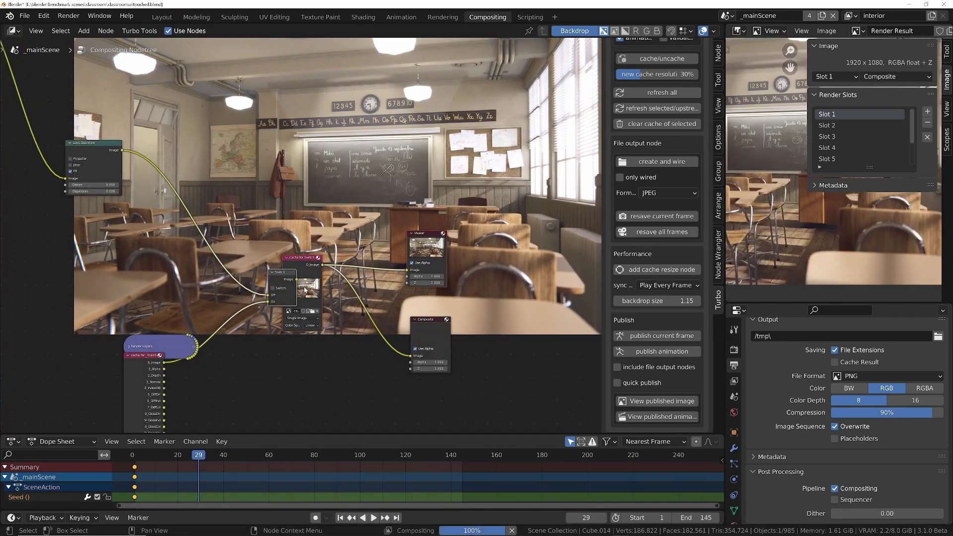